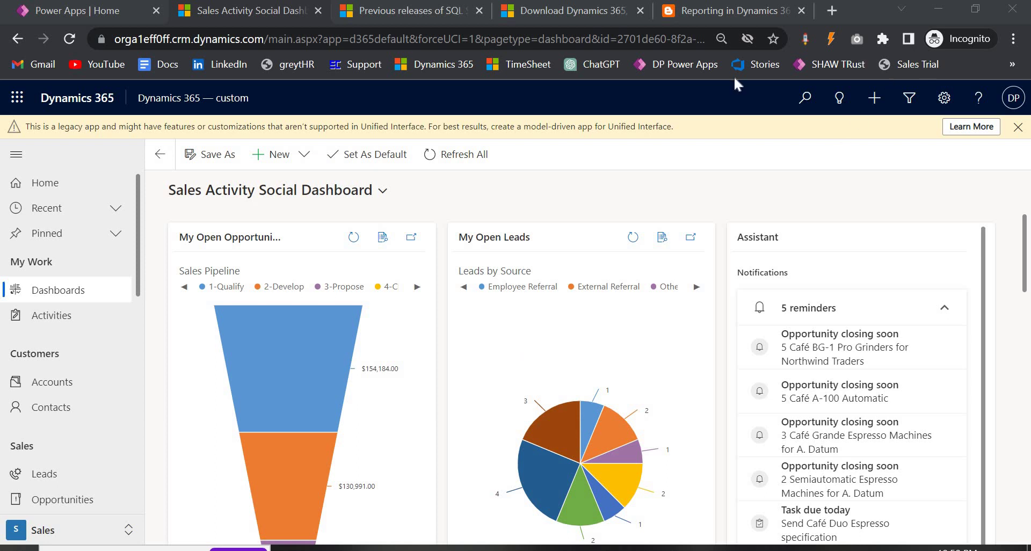
Step: Open the list of available reports in the Sales area of the Dynamics 365 app
{"action": "left_click", "coordinate": [710, 10]}
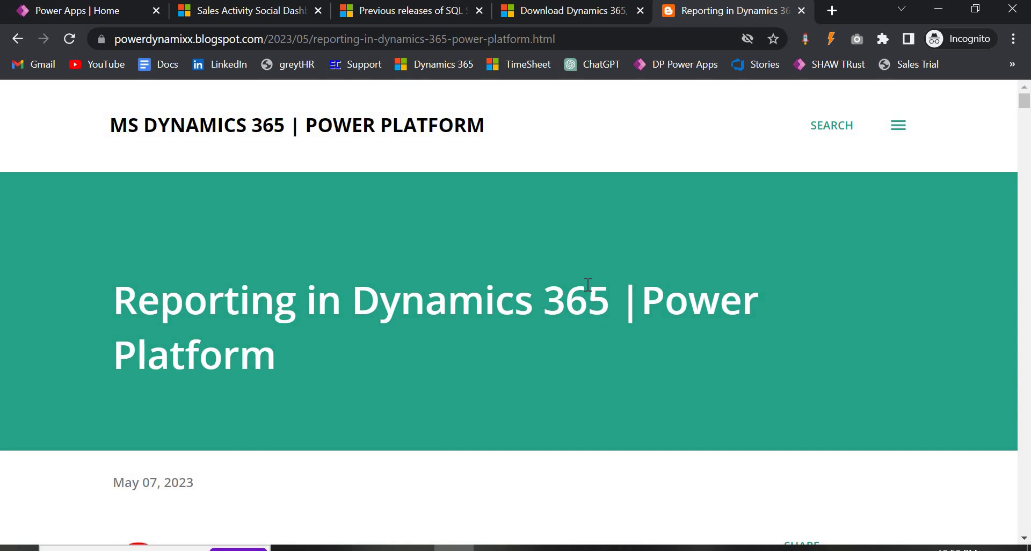
{"action": "left_click", "coordinate": [235, 17]}
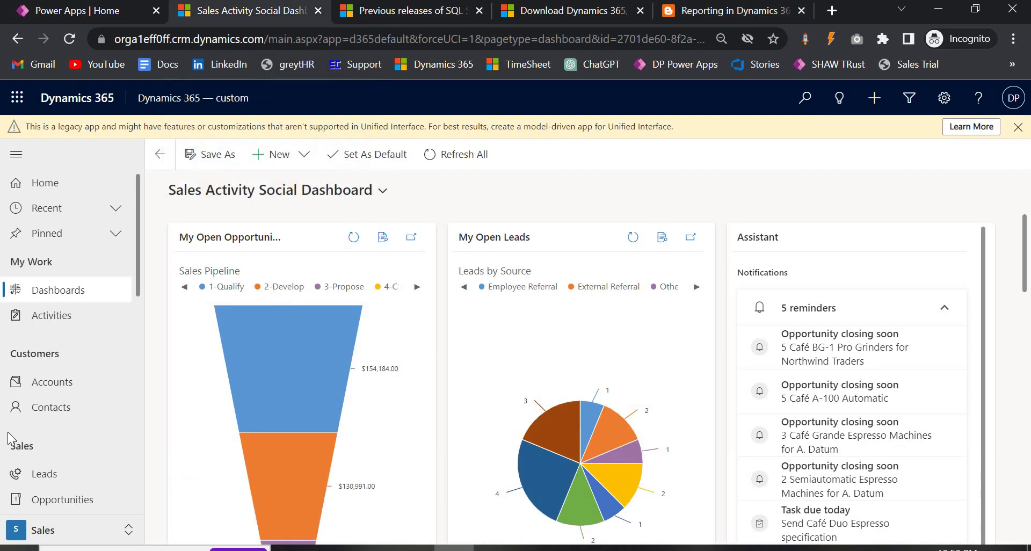
{"action": "scroll", "coordinate": [32, 435], "scroll_direction": "down", "scroll_amount": 8}
{"action": "scroll", "coordinate": [64, 464], "scroll_direction": "down", "scroll_amount": 3}
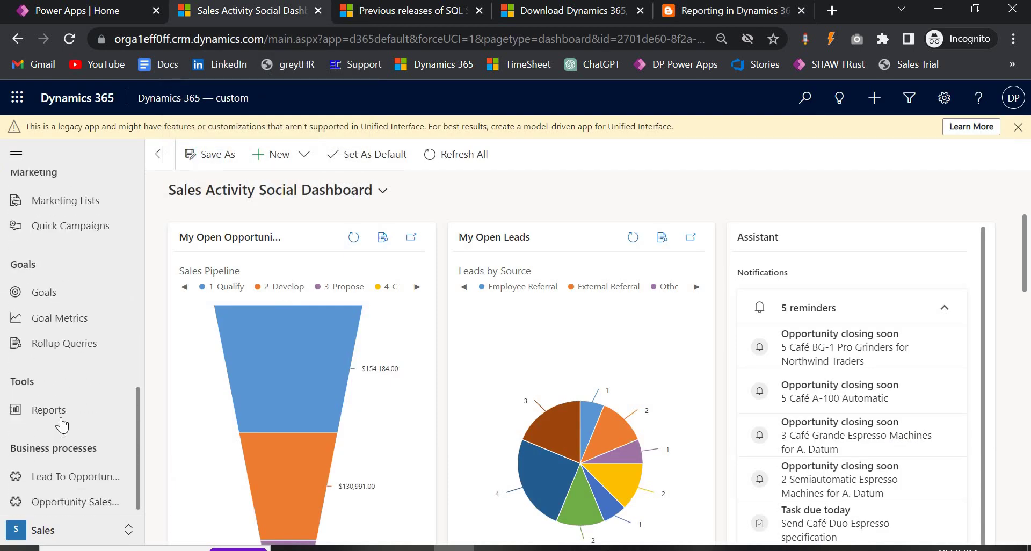
{"action": "left_click", "coordinate": [48, 410]}
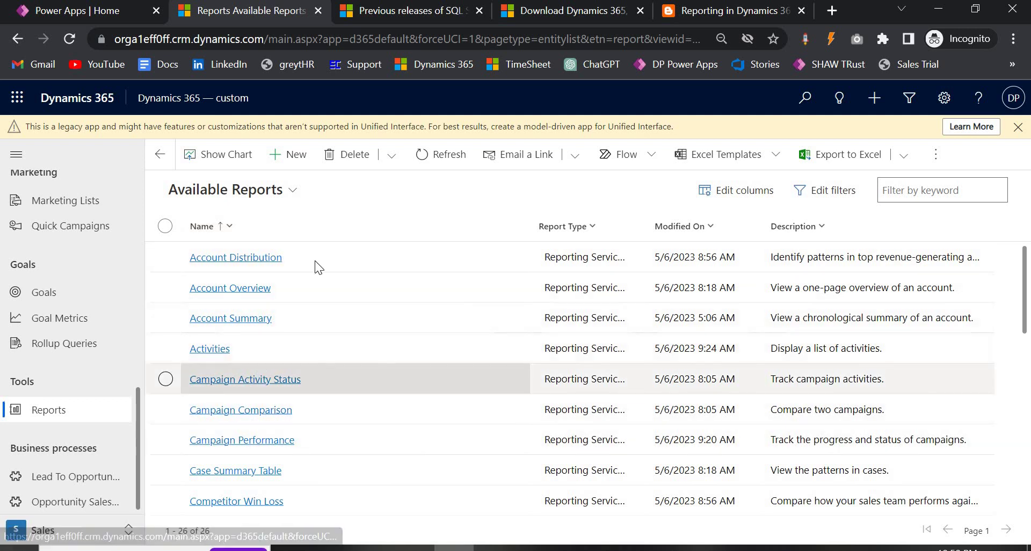
Step: Switch to the blog article on Dynamics 365 reporting and review the Reporting Wizard introduction, the SSRS comparison and the report properties instructions
{"action": "left_click", "coordinate": [688, 16]}
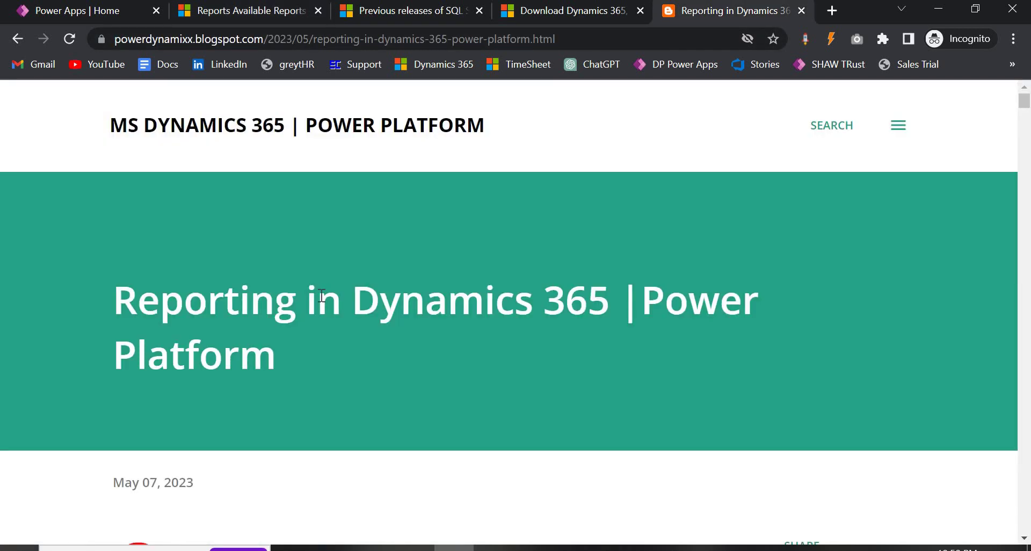
{"action": "scroll", "coordinate": [321, 295], "scroll_direction": "down", "scroll_amount": 15}
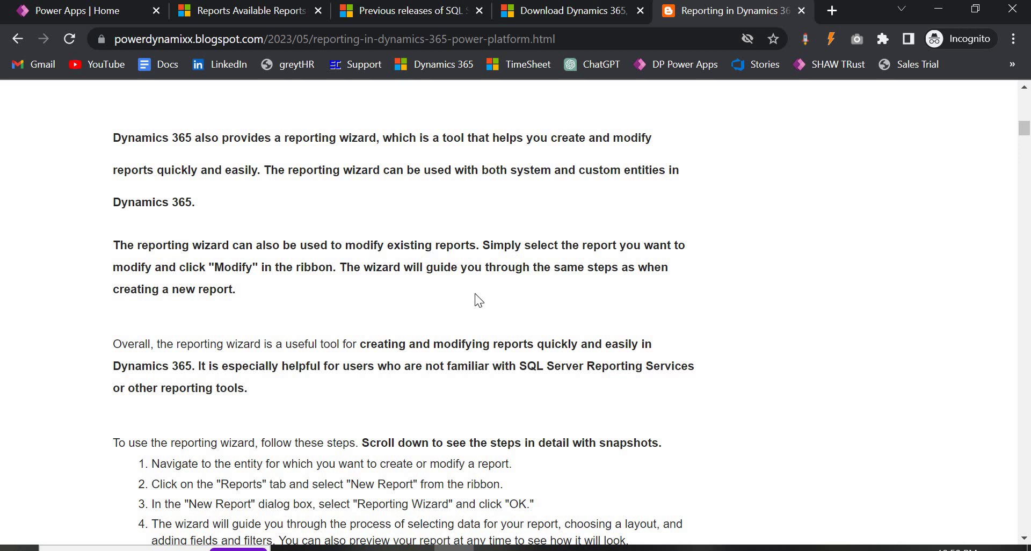
{"action": "scroll", "coordinate": [316, 386], "scroll_direction": "down", "scroll_amount": 15}
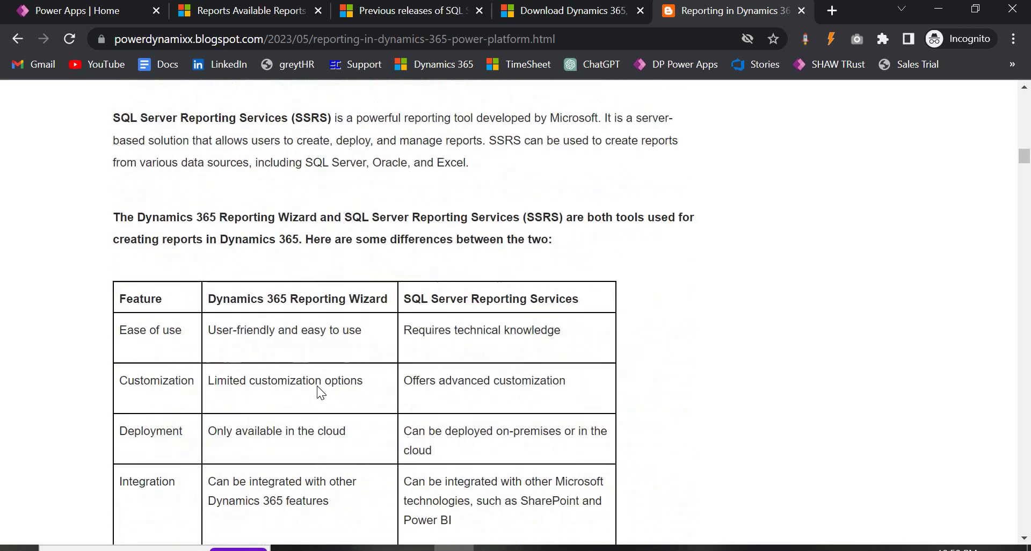
{"action": "scroll", "coordinate": [316, 385], "scroll_direction": "down", "scroll_amount": 20}
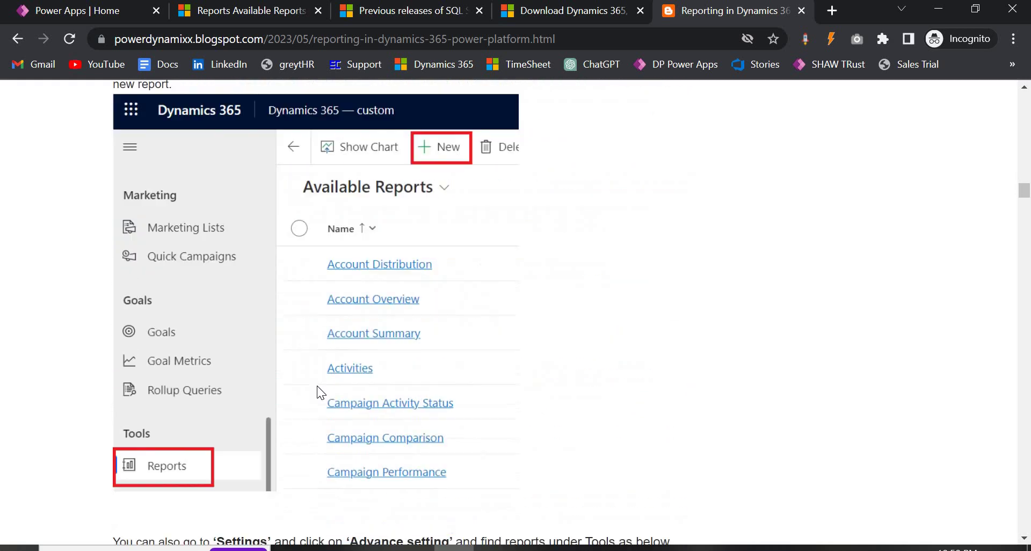
{"action": "scroll", "coordinate": [317, 386], "scroll_direction": "down", "scroll_amount": 20}
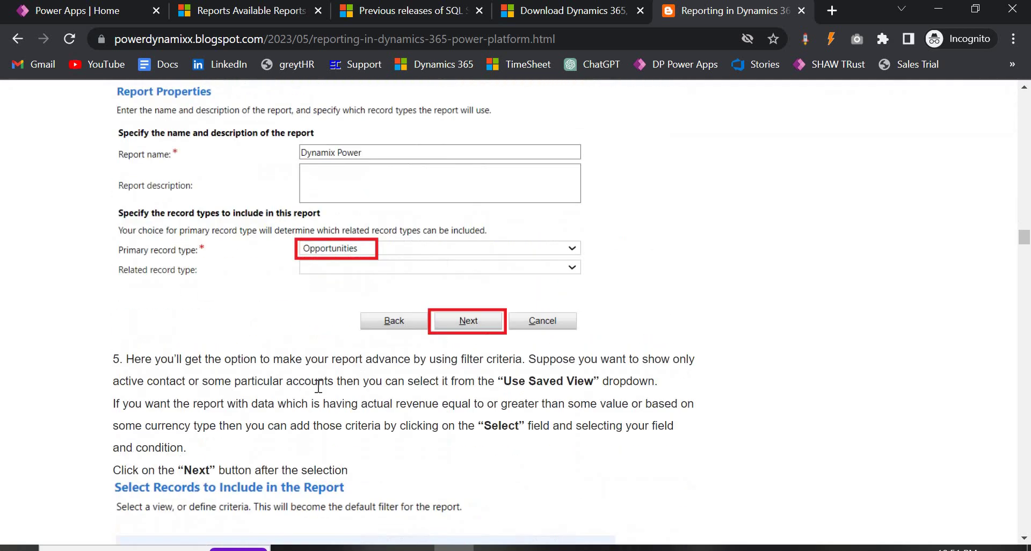
{"action": "scroll", "coordinate": [316, 385], "scroll_direction": "up", "scroll_amount": 8}
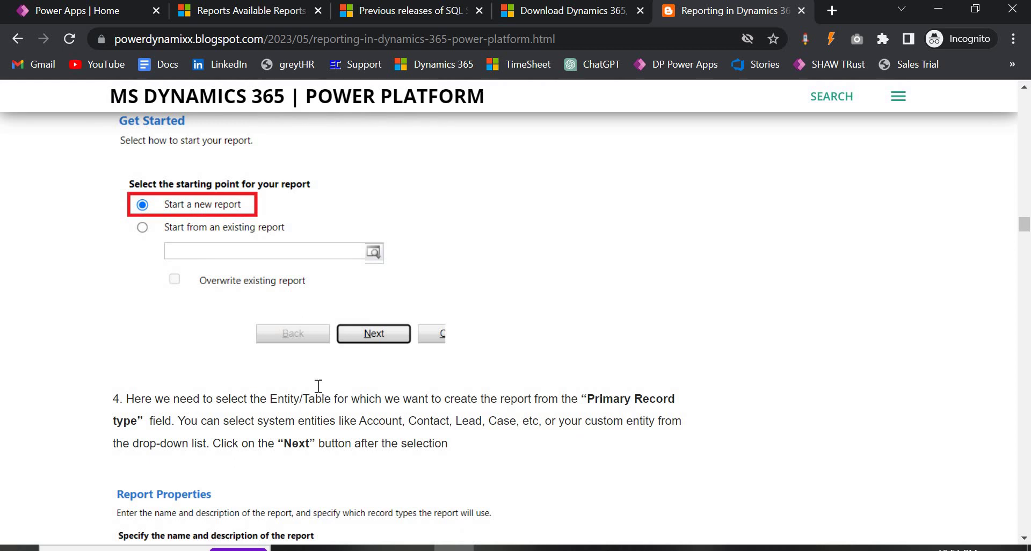
{"action": "scroll", "coordinate": [316, 385], "scroll_direction": "down", "scroll_amount": 9}
{"action": "scroll", "coordinate": [317, 385], "scroll_direction": "up", "scroll_amount": 2}
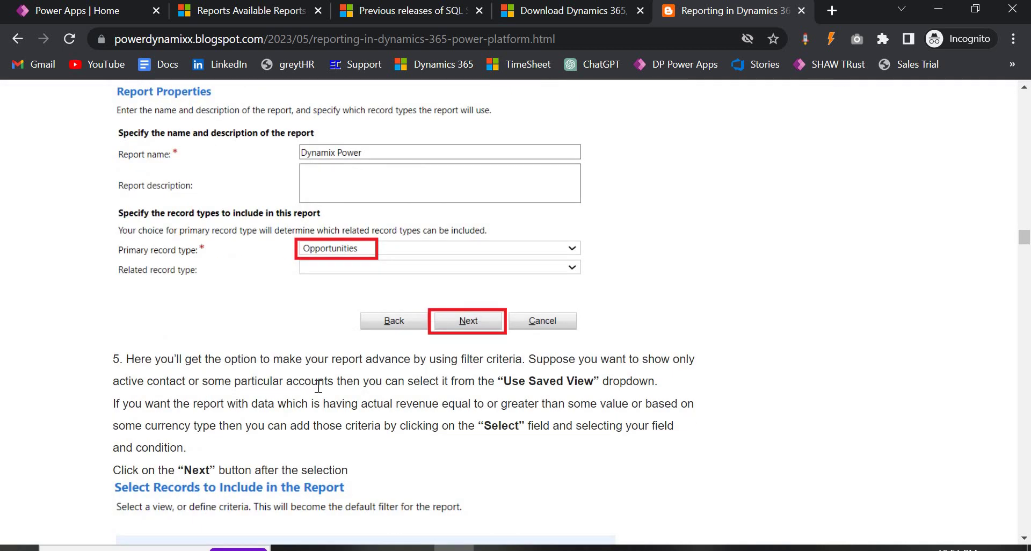
Step: Review the article's remaining wizard instructions on filtering, adding columns, choosing the report format, running the report and downloading it
{"action": "scroll", "coordinate": [318, 386], "scroll_direction": "down", "scroll_amount": 18}
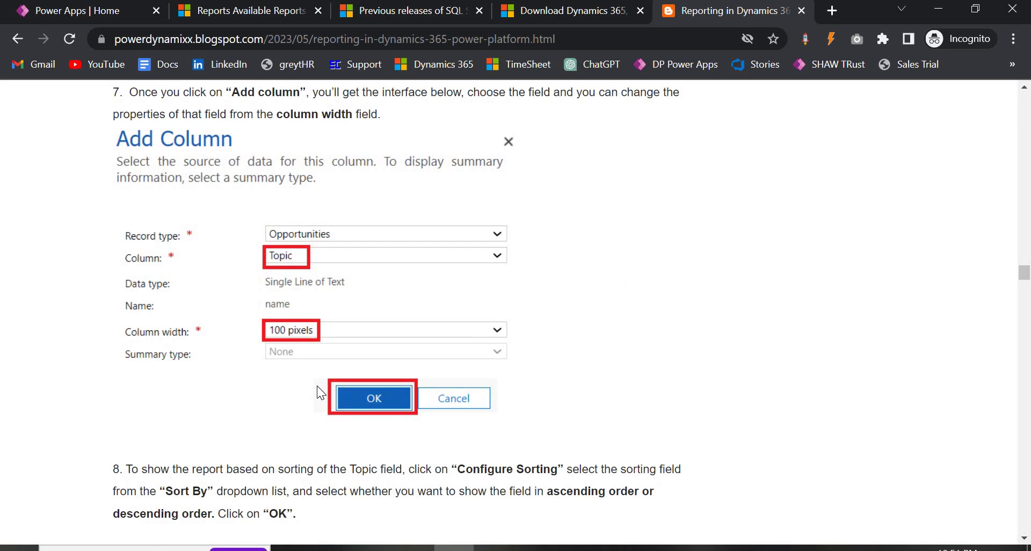
{"action": "scroll", "coordinate": [317, 385], "scroll_direction": "up", "scroll_amount": 12}
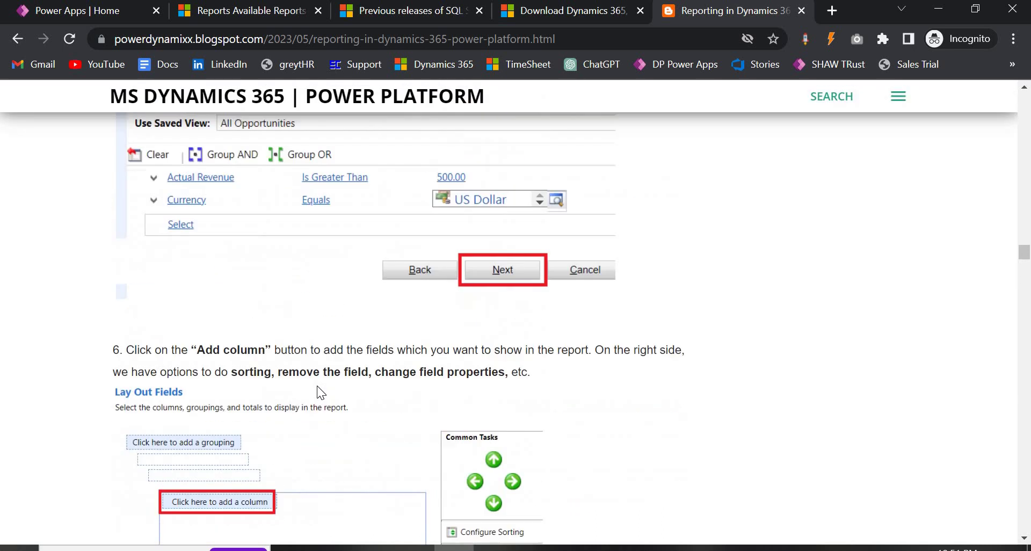
{"action": "scroll", "coordinate": [269, 411], "scroll_direction": "down", "scroll_amount": 20}
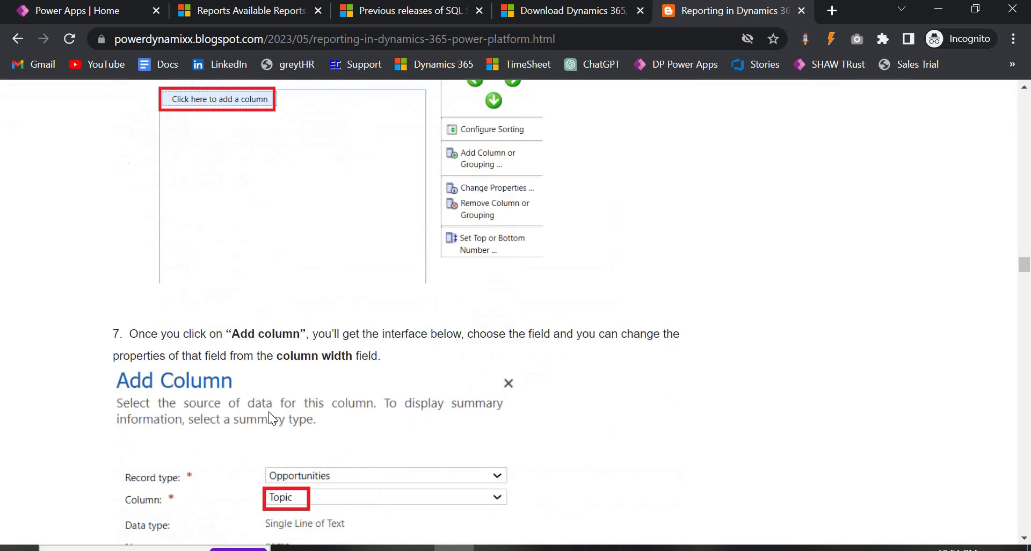
{"action": "scroll", "coordinate": [269, 411], "scroll_direction": "down", "scroll_amount": 20}
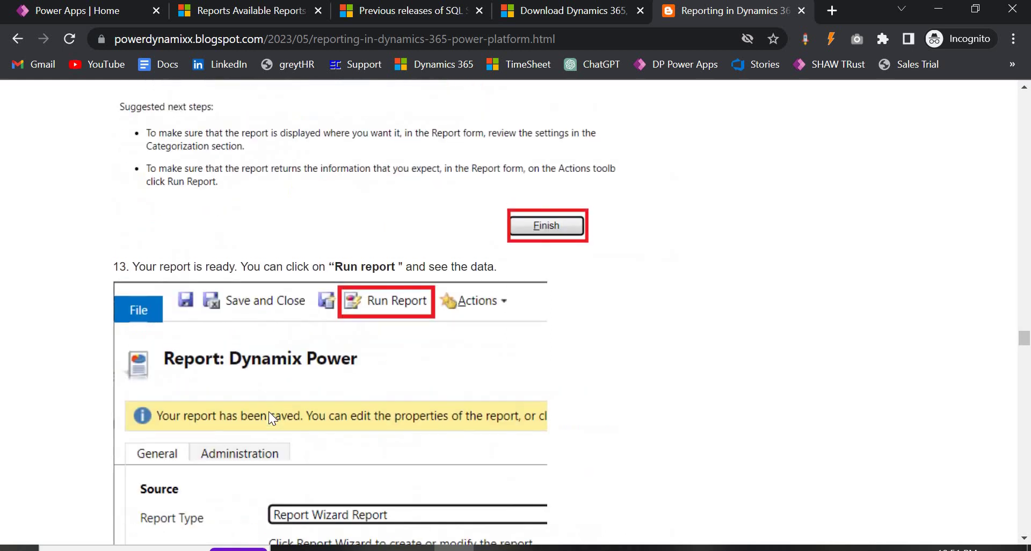
{"action": "scroll", "coordinate": [148, 324], "scroll_direction": "up", "scroll_amount": 14}
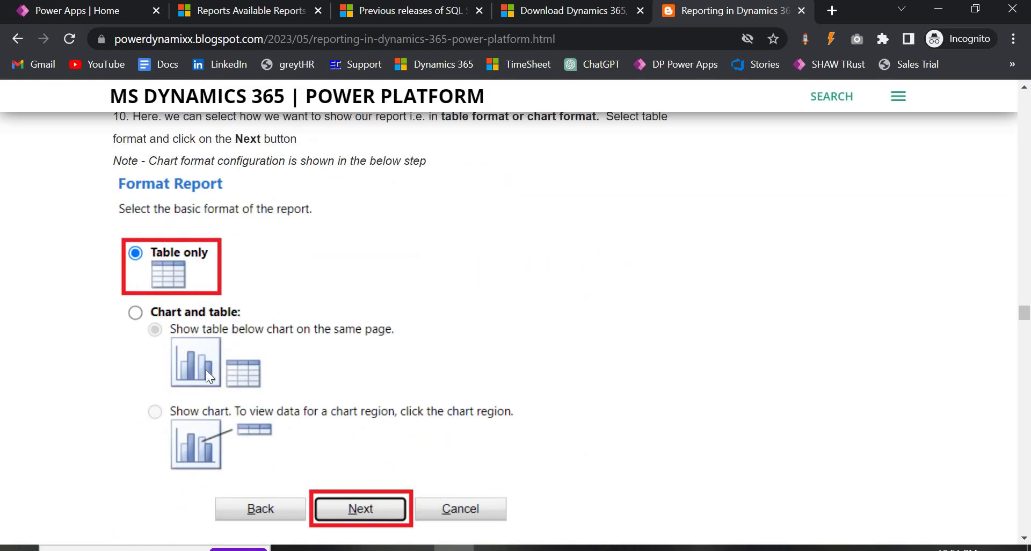
{"action": "scroll", "coordinate": [282, 332], "scroll_direction": "down", "scroll_amount": 9}
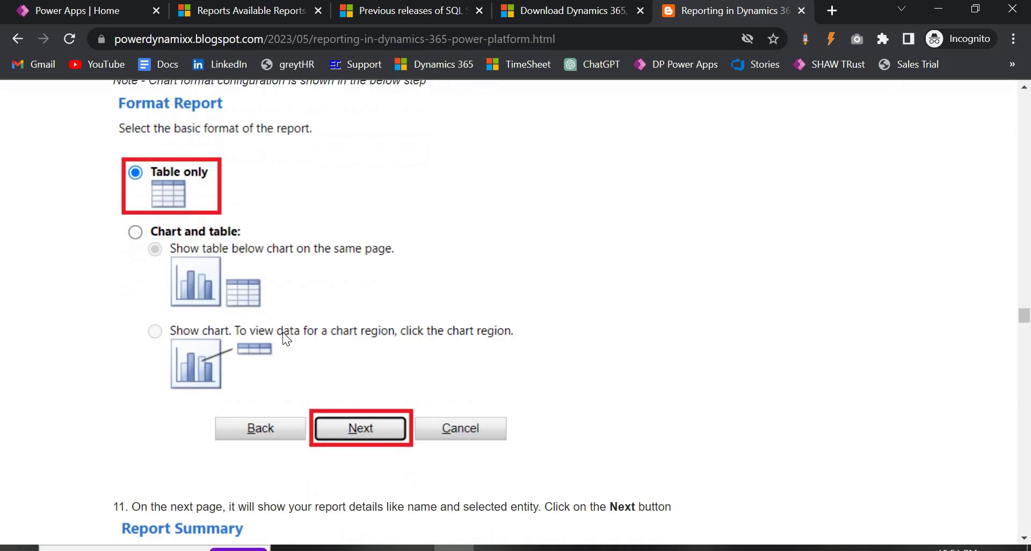
{"action": "scroll", "coordinate": [285, 339], "scroll_direction": "down", "scroll_amount": 16}
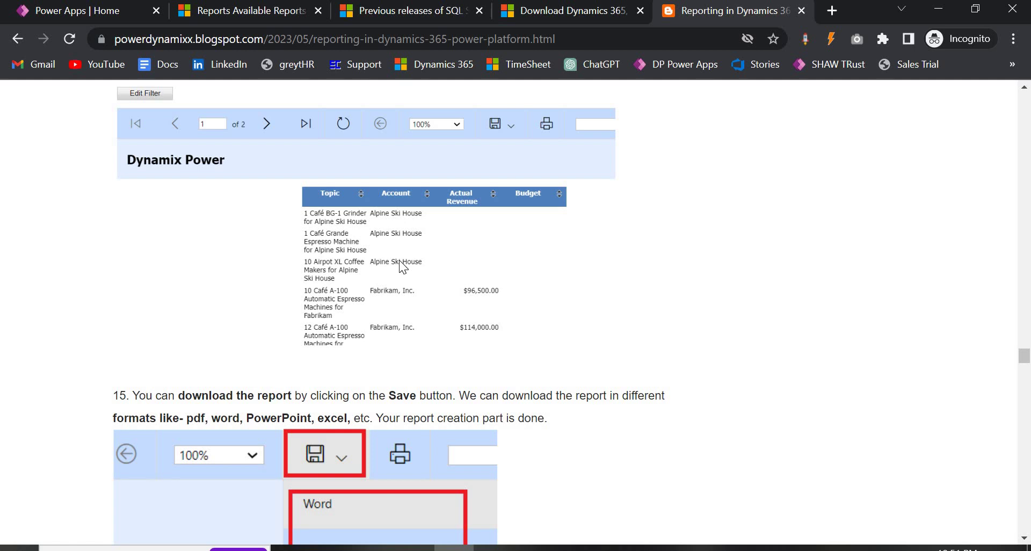
{"action": "scroll", "coordinate": [399, 260], "scroll_direction": "down", "scroll_amount": 5}
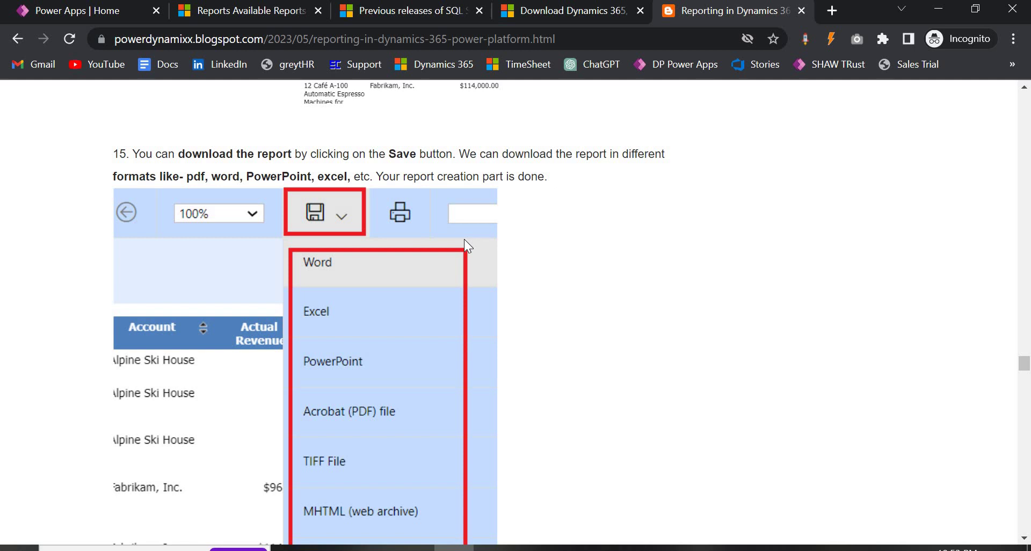
{"action": "scroll", "coordinate": [550, 323], "scroll_direction": "up", "scroll_amount": 10}
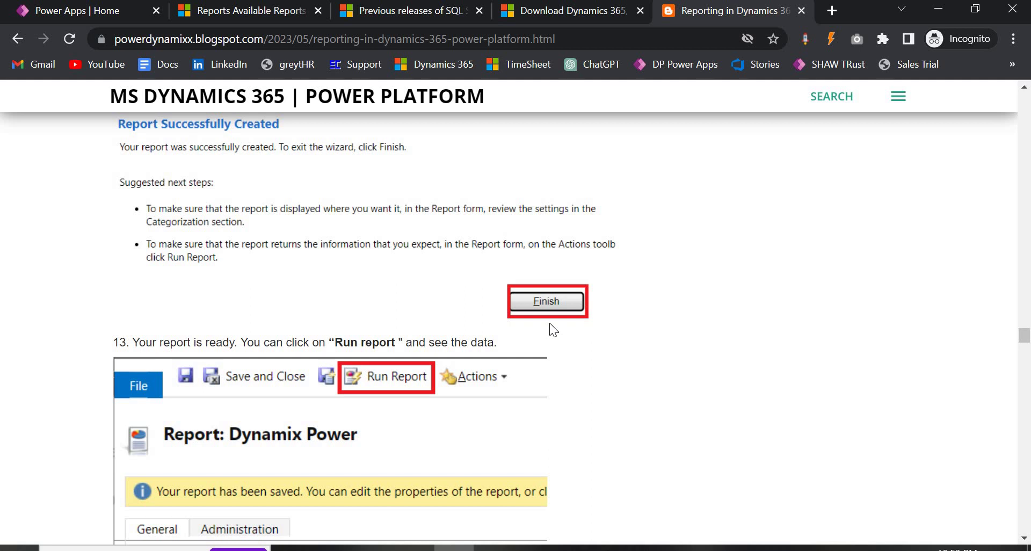
{"action": "scroll", "coordinate": [540, 277], "scroll_direction": "up", "scroll_amount": 10}
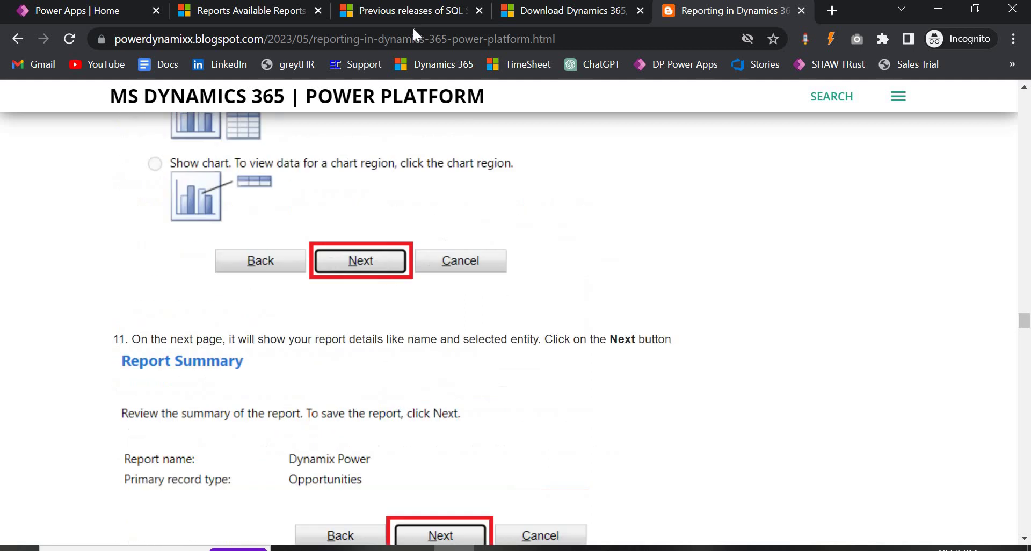
Step: Search the web for "visual studio download" in a new browser tab and open Microsoft's Visual Studio downloads page to view the editions
{"action": "left_click", "coordinate": [249, 16]}
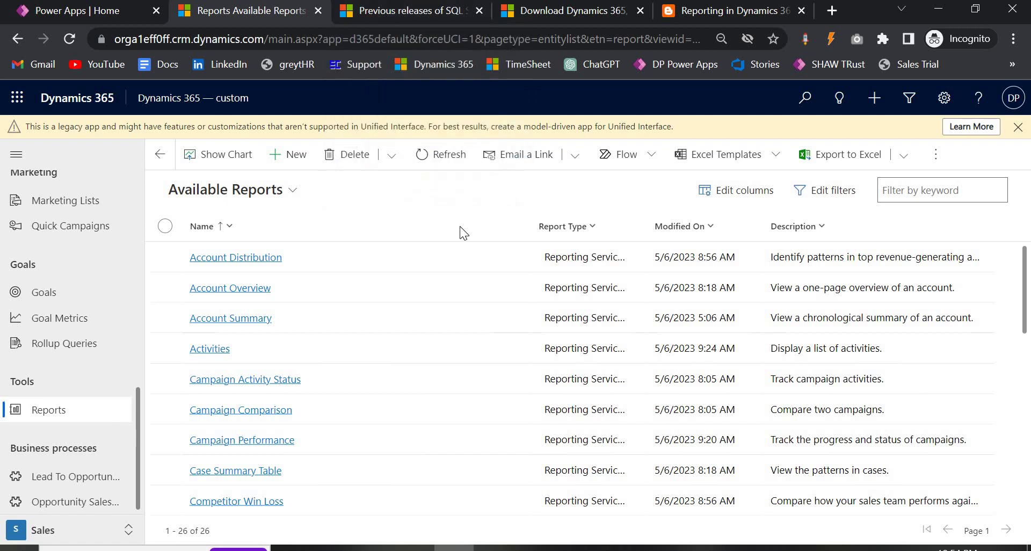
{"action": "left_click", "coordinate": [832, 10]}
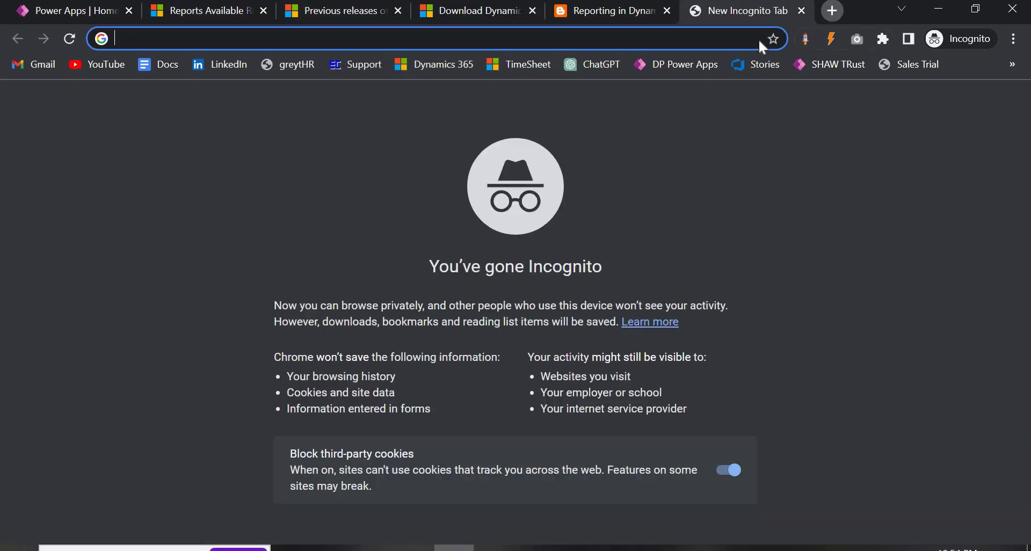
{"action": "type", "text": "visu"}
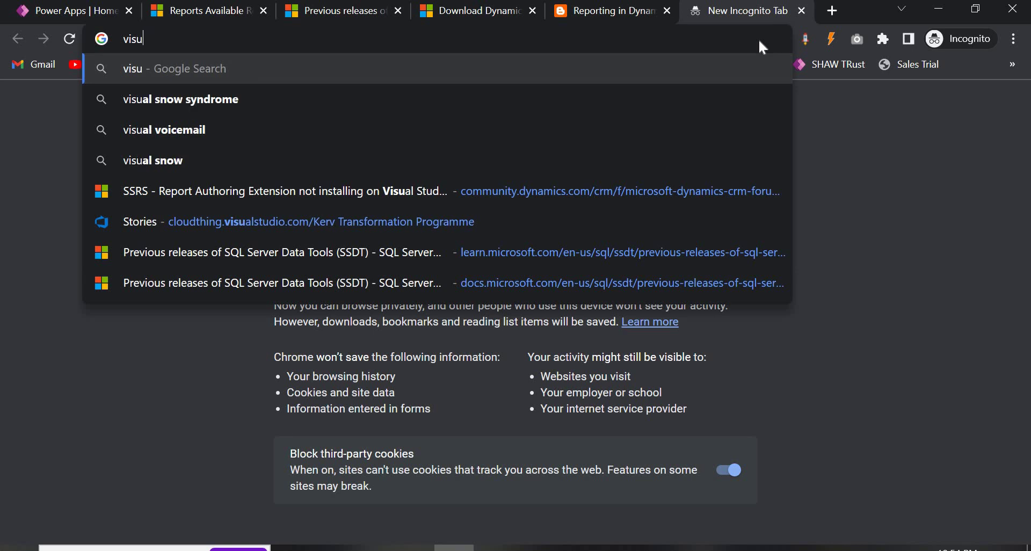
{"action": "type", "text": "al s"}
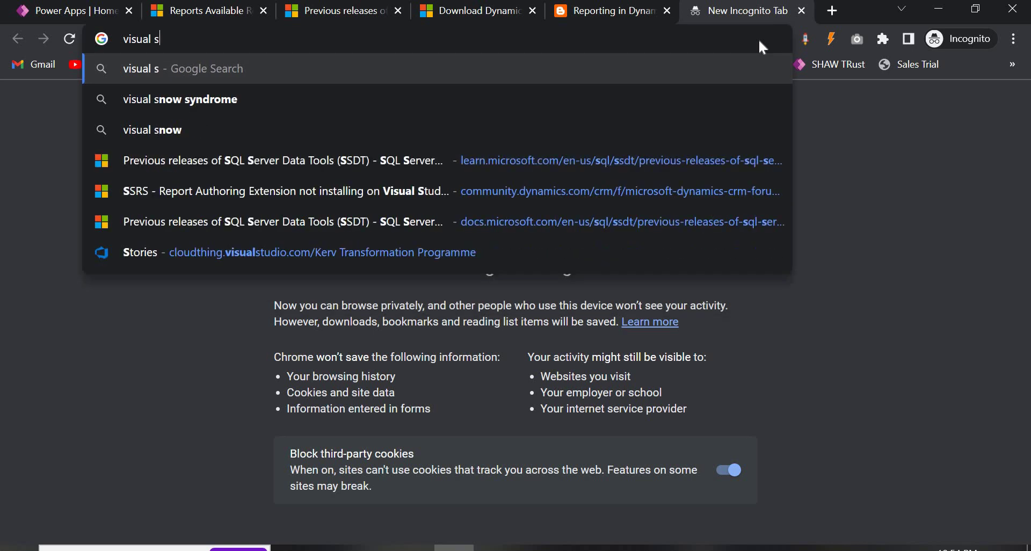
{"action": "type", "text": "tudio download"}
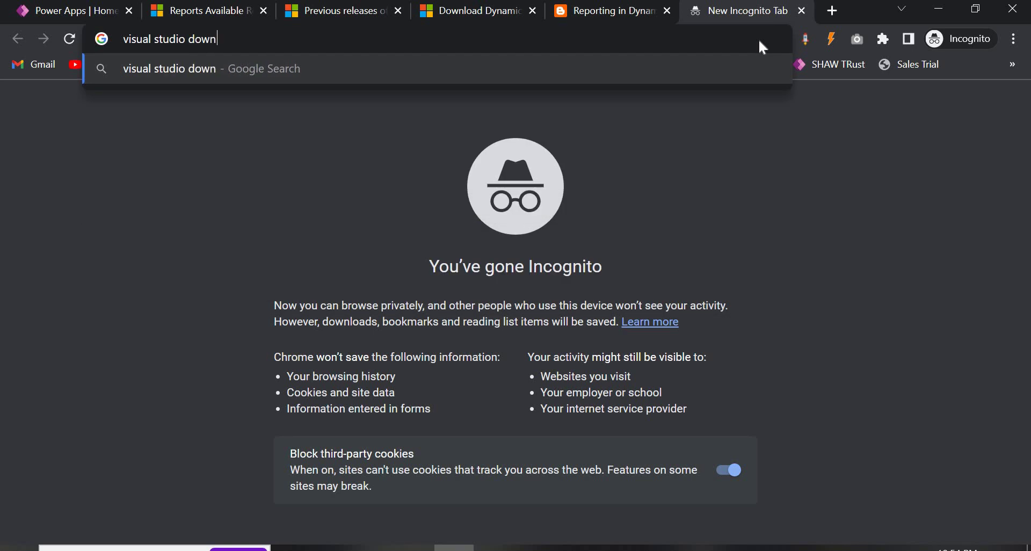
{"action": "key", "text": "Return"}
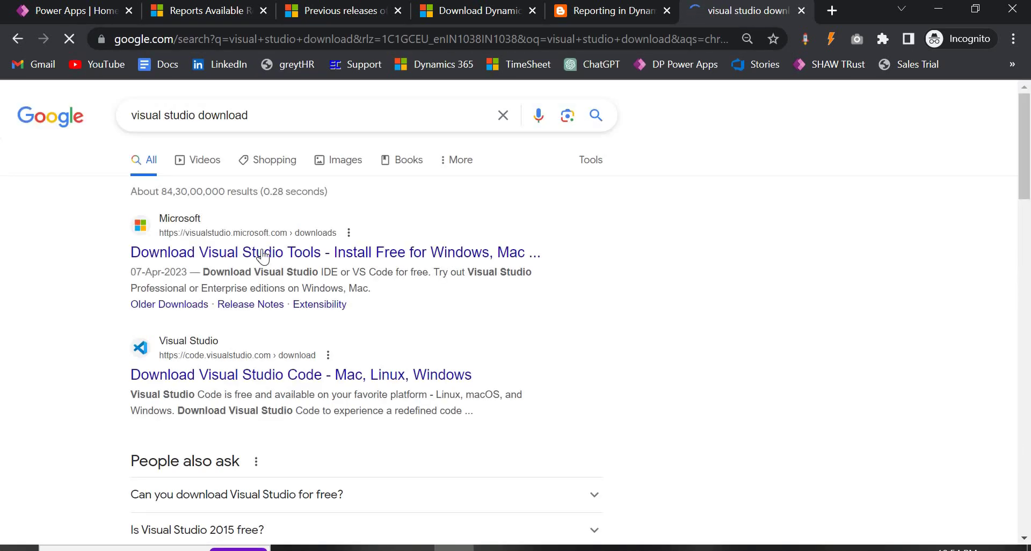
{"action": "left_click", "coordinate": [263, 253]}
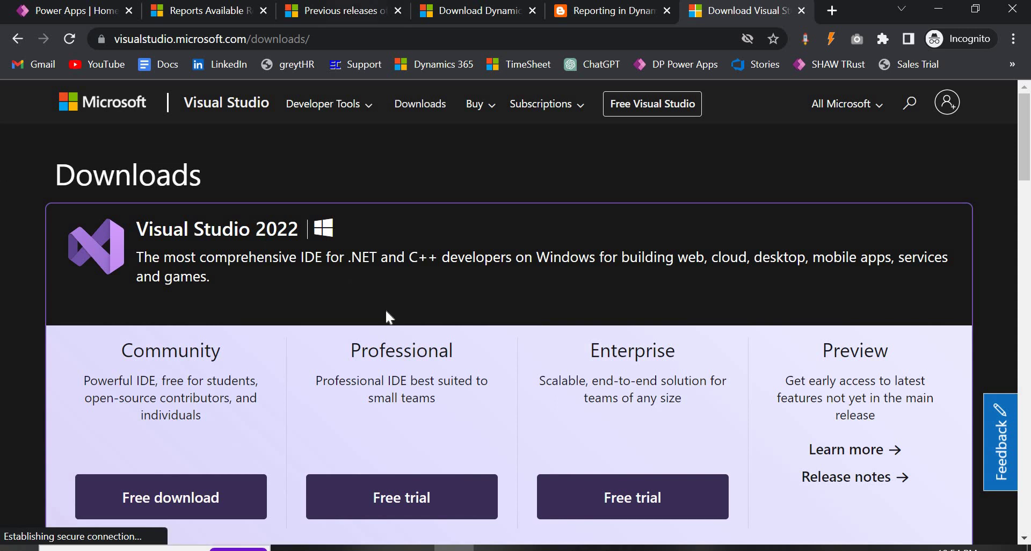
{"action": "scroll", "coordinate": [409, 371], "scroll_direction": "down", "scroll_amount": 3}
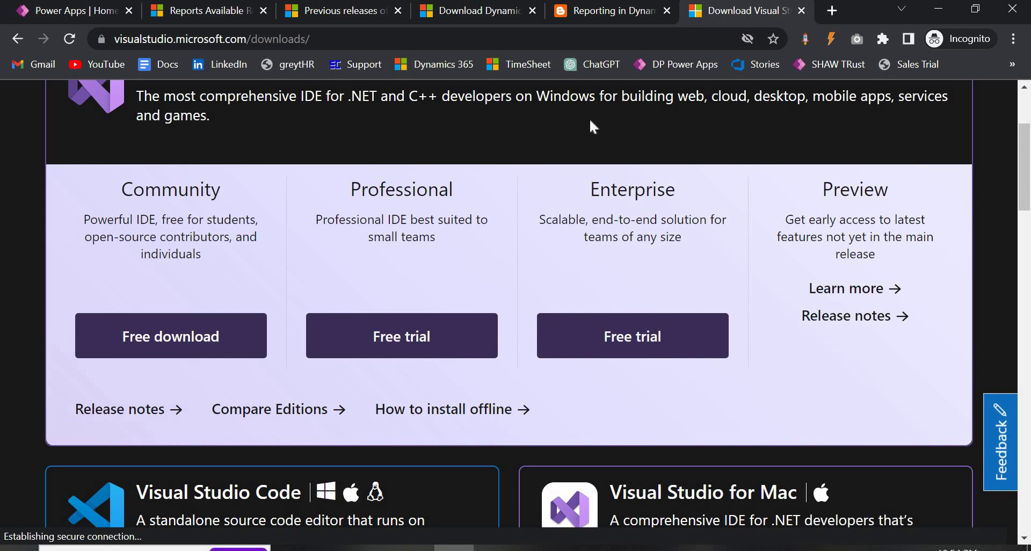
Step: Switch to the Microsoft Learn article on previous SQL Server Data Tools releases and examine its title and SSDT description
{"action": "left_click", "coordinate": [198, 12]}
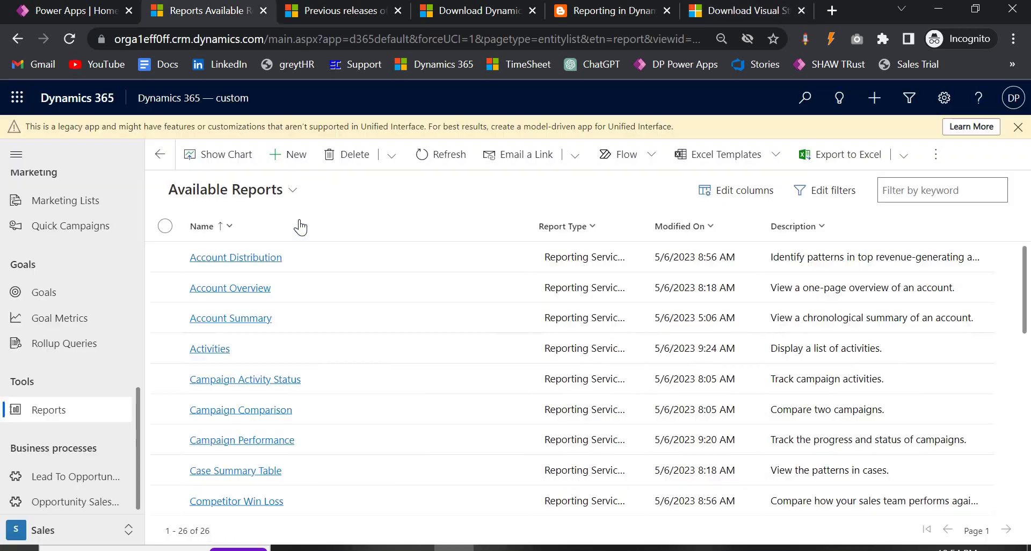
{"action": "left_click", "coordinate": [324, 7]}
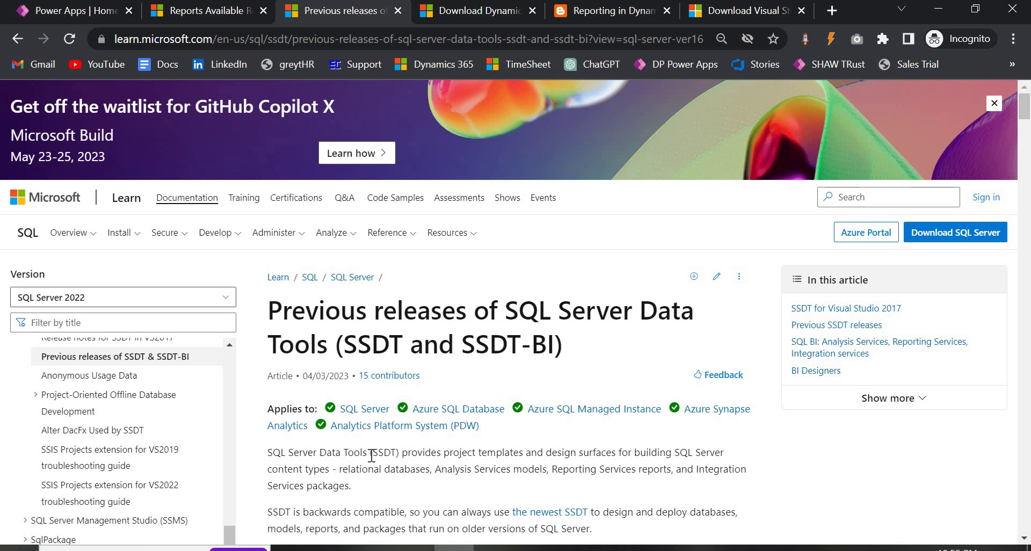
{"action": "left_click_drag", "start_coordinate": [369, 452], "coordinate": [268, 455]}
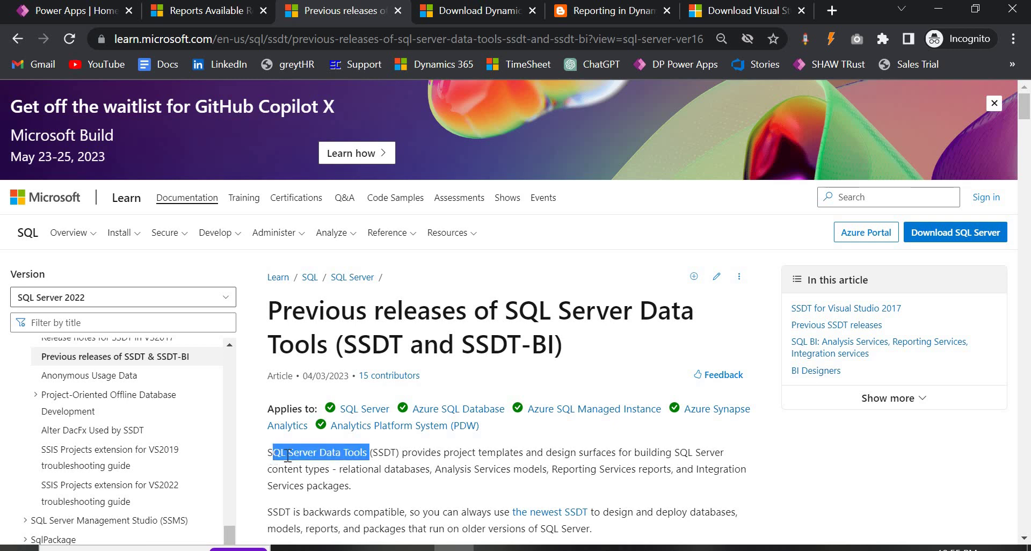
{"action": "left_click", "coordinate": [289, 455]}
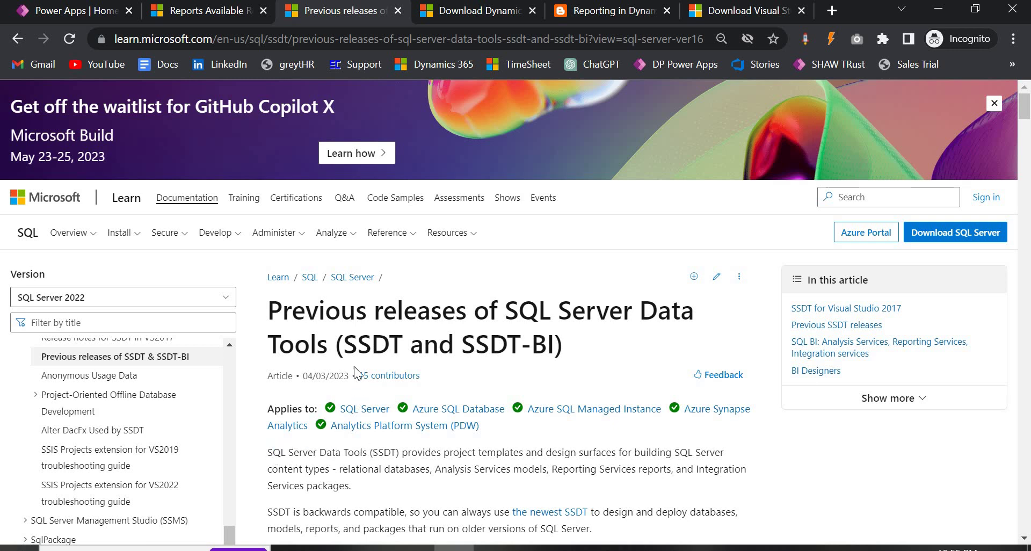
{"action": "double_click", "coordinate": [402, 343]}
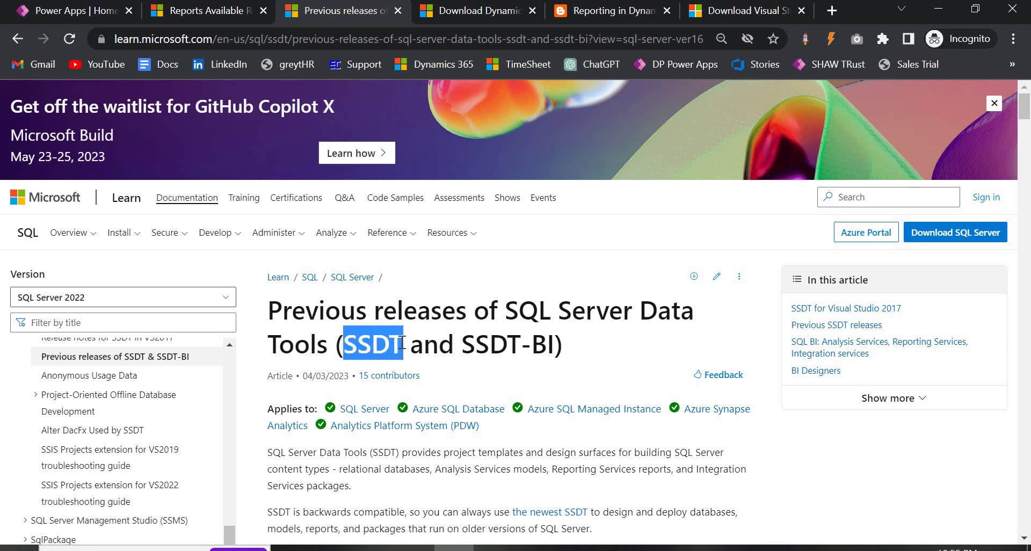
{"action": "left_click", "coordinate": [402, 342]}
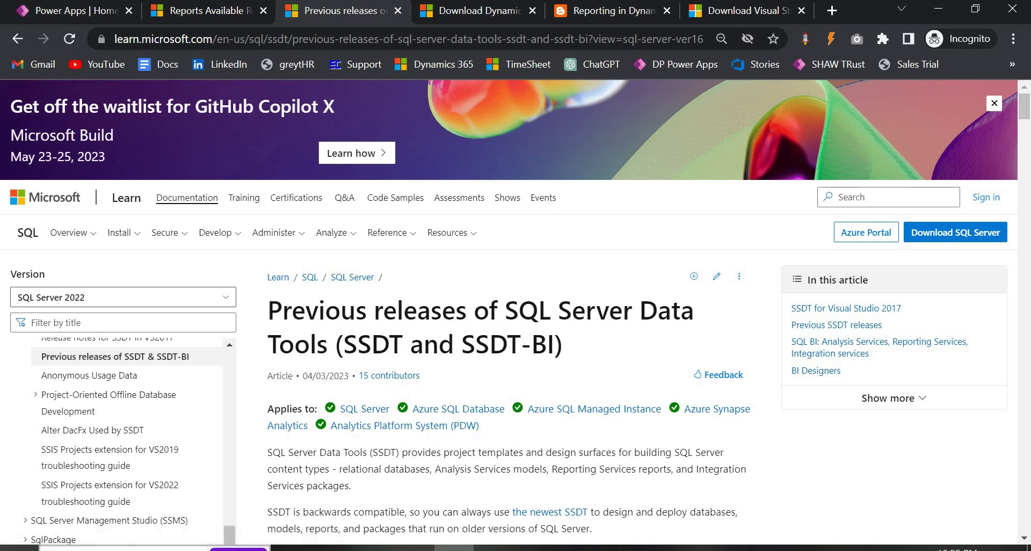
Step: Search the computer's installed apps for Visual Studio to check the available versions, then close the search
{"action": "key", "text": "super"}
{"action": "type", "text": "visu"}
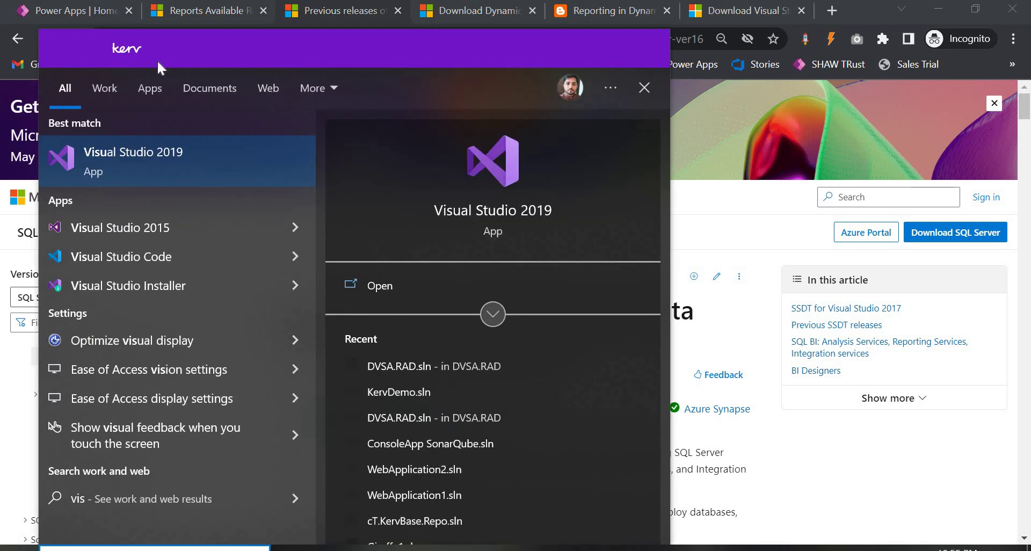
{"action": "left_click", "coordinate": [748, 183]}
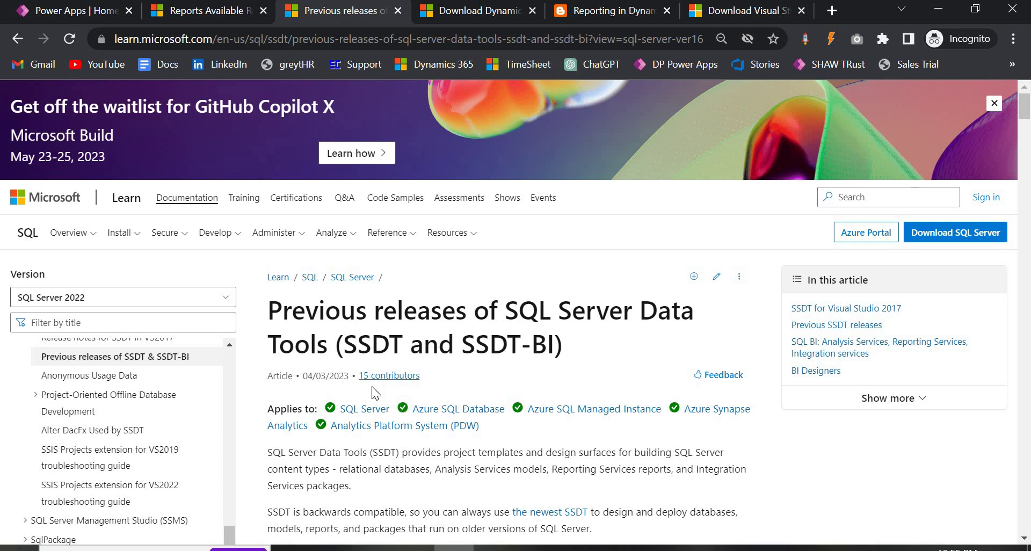
Step: Look through the SSDT article's installer and offline installation instructions down to the table of previous SSDT releases
{"action": "scroll", "coordinate": [372, 386], "scroll_direction": "down", "scroll_amount": 5}
{"action": "scroll", "coordinate": [371, 386], "scroll_direction": "up", "scroll_amount": 5}
{"action": "scroll", "coordinate": [455, 373], "scroll_direction": "down", "scroll_amount": 10}
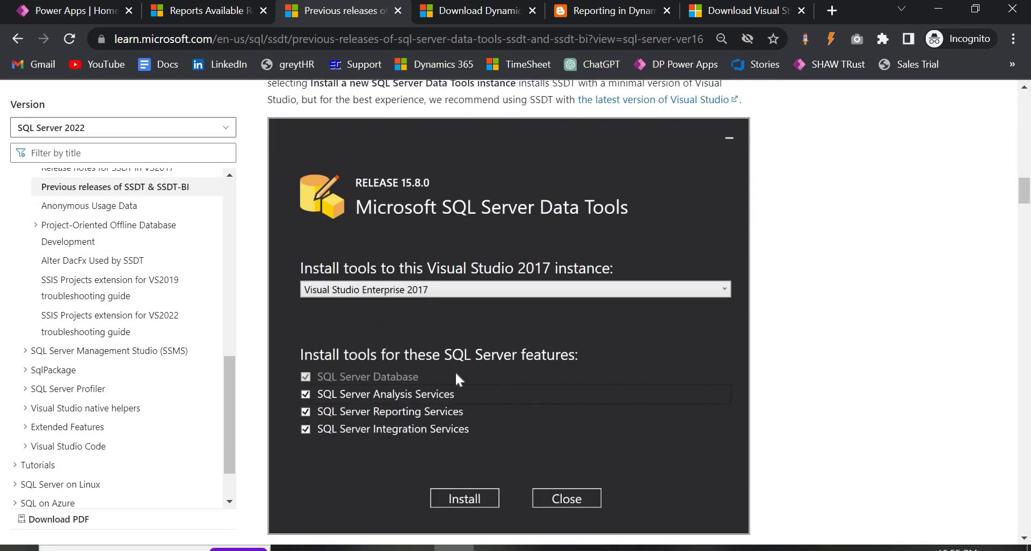
{"action": "scroll", "coordinate": [456, 379], "scroll_direction": "down", "scroll_amount": 20}
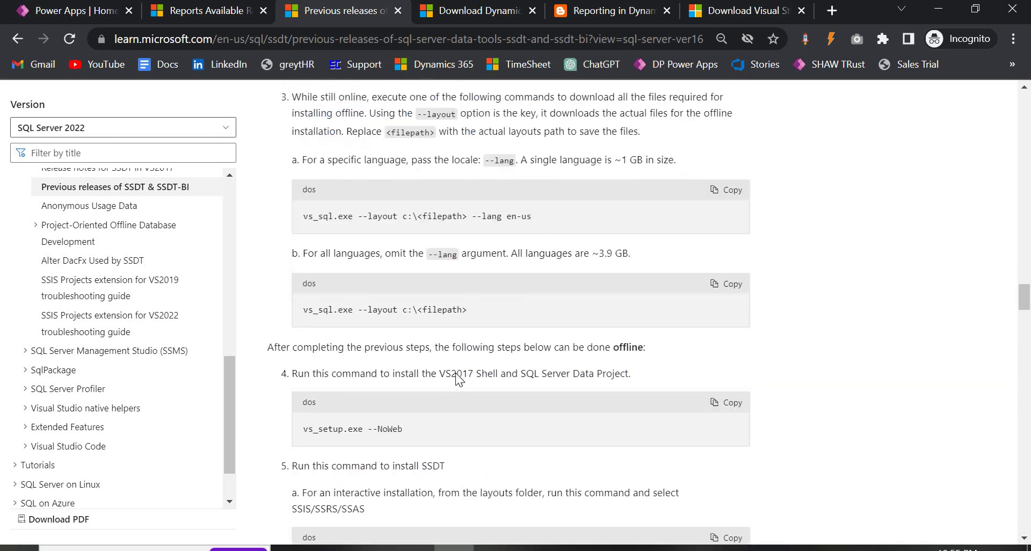
{"action": "scroll", "coordinate": [456, 376], "scroll_direction": "down", "scroll_amount": 5}
{"action": "scroll", "coordinate": [457, 376], "scroll_direction": "up", "scroll_amount": 1}
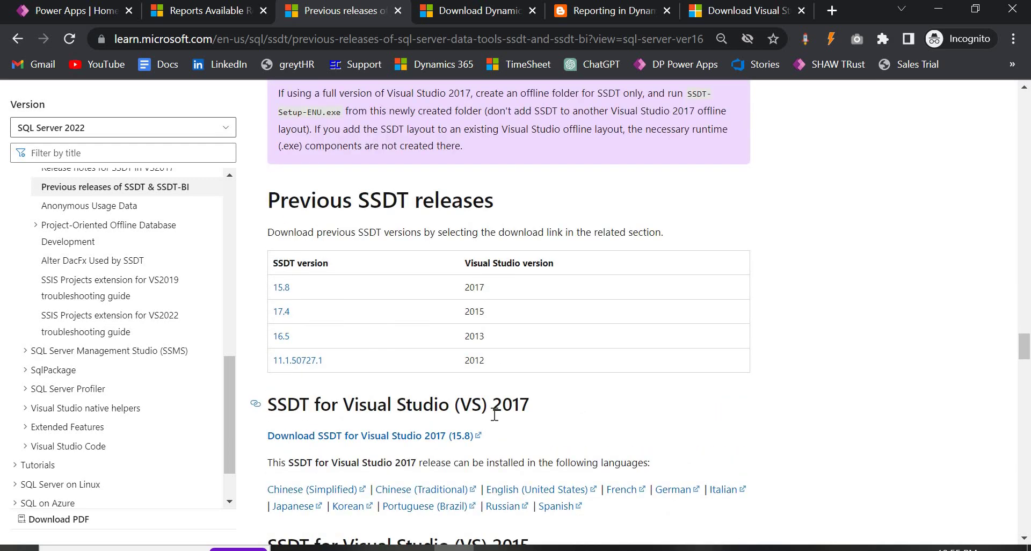
Step: Find the SSDT for Visual Studio 2015 instructions, bring up the save prompt for the 17.4 download and cancel it
{"action": "scroll", "coordinate": [484, 414], "scroll_direction": "down", "scroll_amount": 6}
{"action": "scroll", "coordinate": [478, 410], "scroll_direction": "down", "scroll_amount": 4}
{"action": "scroll", "coordinate": [337, 270], "scroll_direction": "up", "scroll_amount": 6}
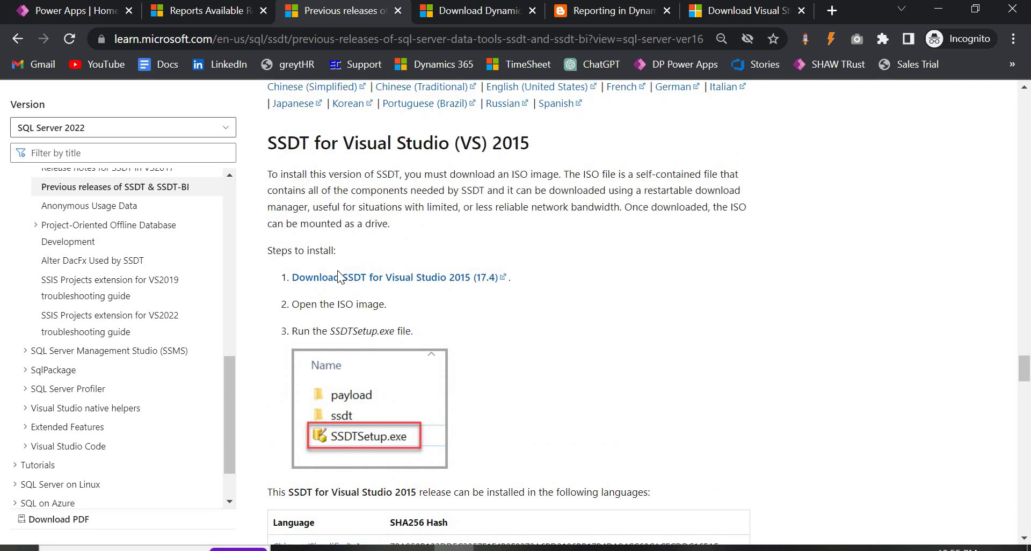
{"action": "left_click", "coordinate": [433, 277]}
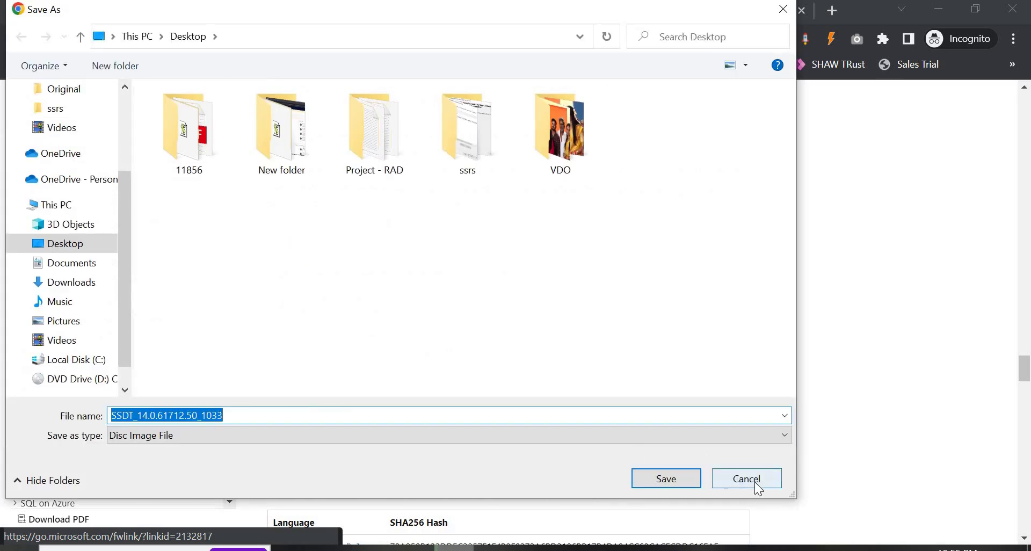
{"action": "left_click", "coordinate": [755, 481]}
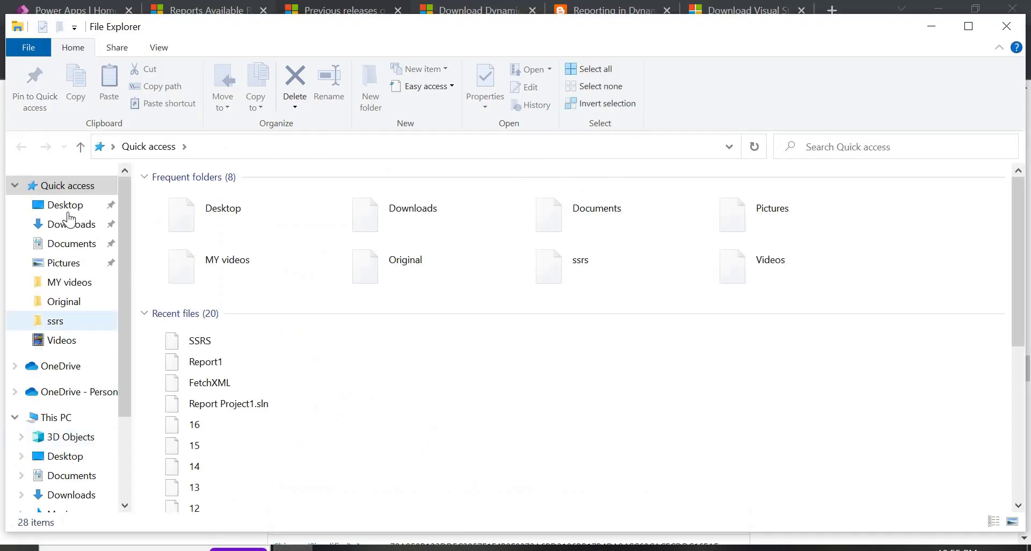
Step: Open the screenshot 1.png from the ssrs folder on the Desktop in File Explorer
{"action": "left_click", "coordinate": [66, 209]}
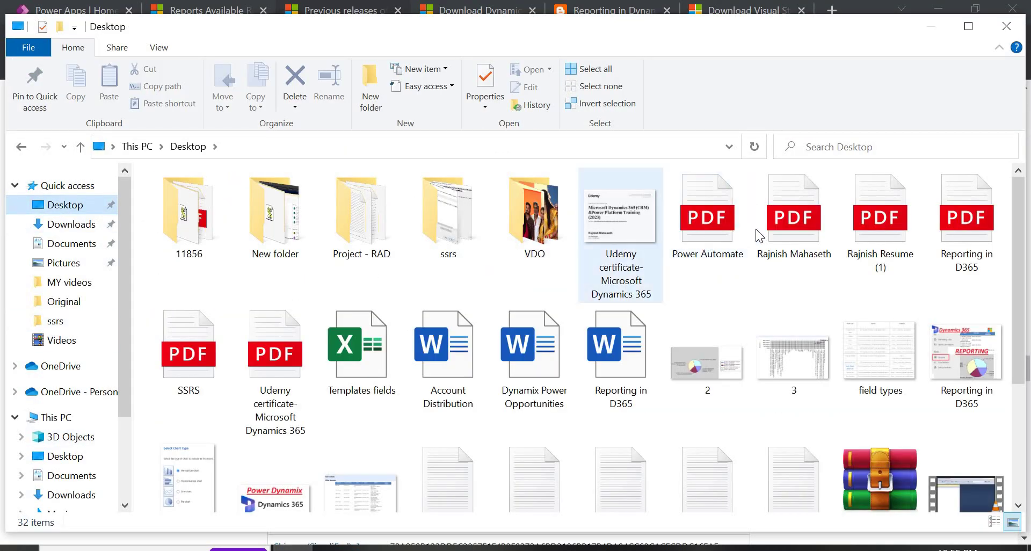
{"action": "double_click", "coordinate": [423, 213]}
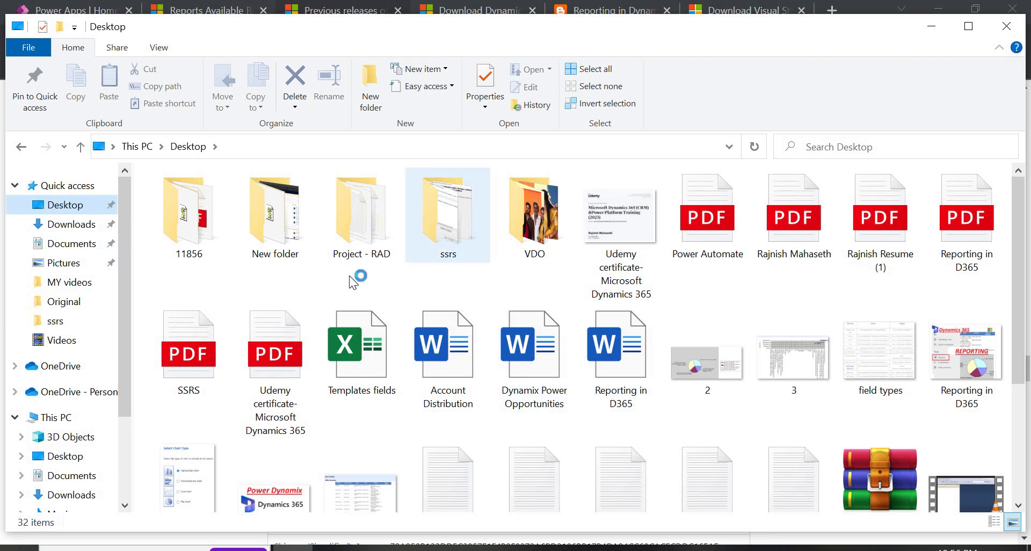
{"action": "double_click", "coordinate": [180, 205]}
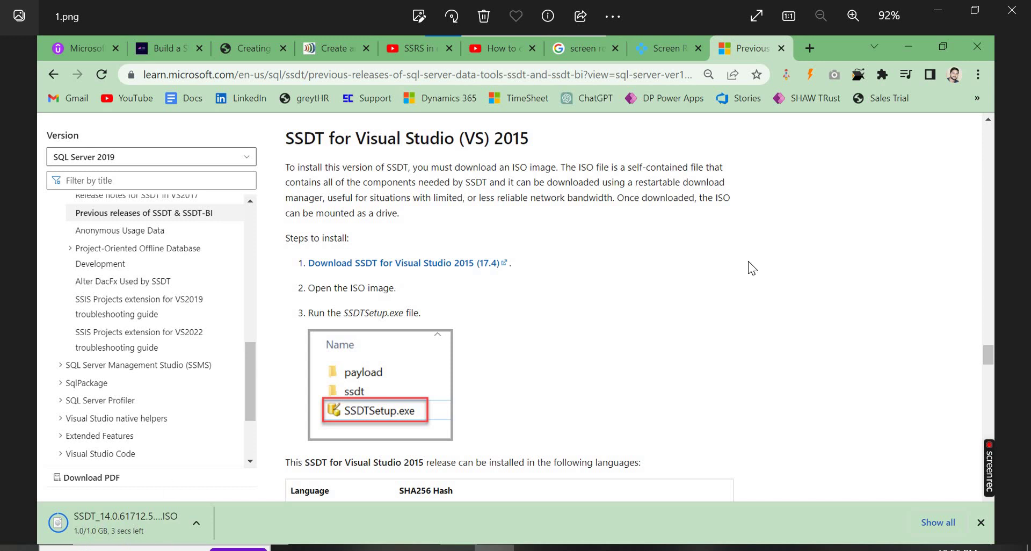
Step: Review the SSDT installation screenshots covering the ISO file, SSDTSetup, SQL Server feature selection, license terms, setup progress and completion
{"action": "key", "text": "Right"}
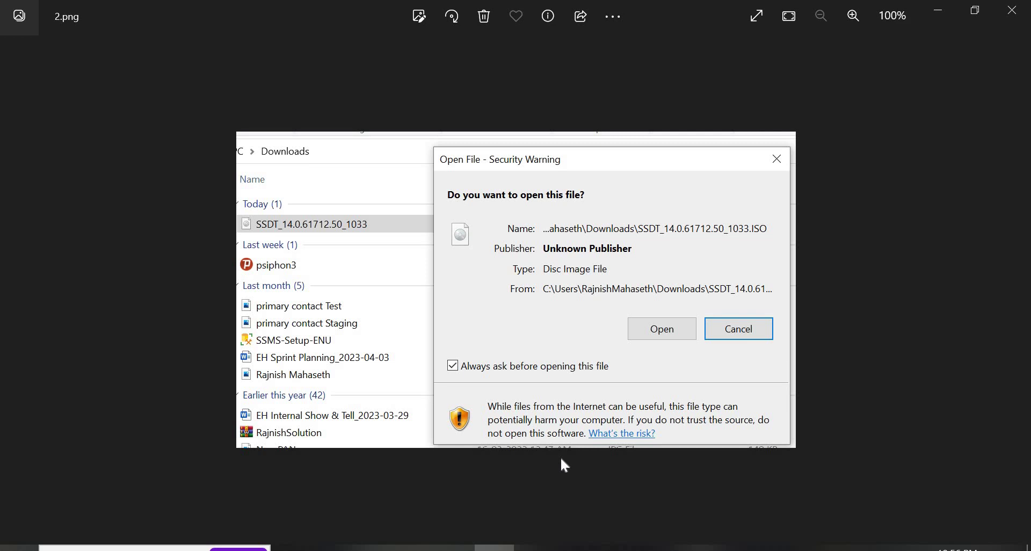
{"action": "key", "text": "Left"}
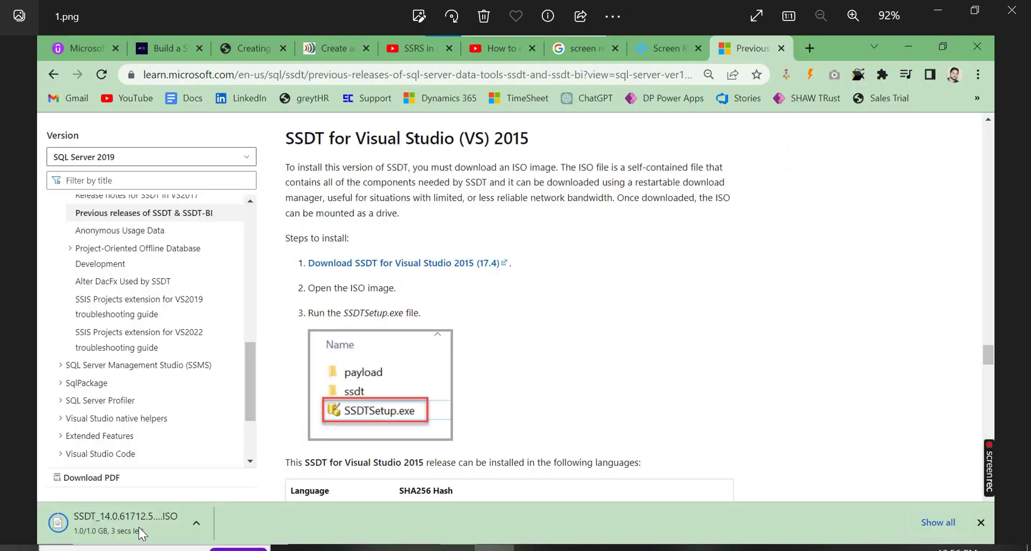
{"action": "key", "text": "Right"}
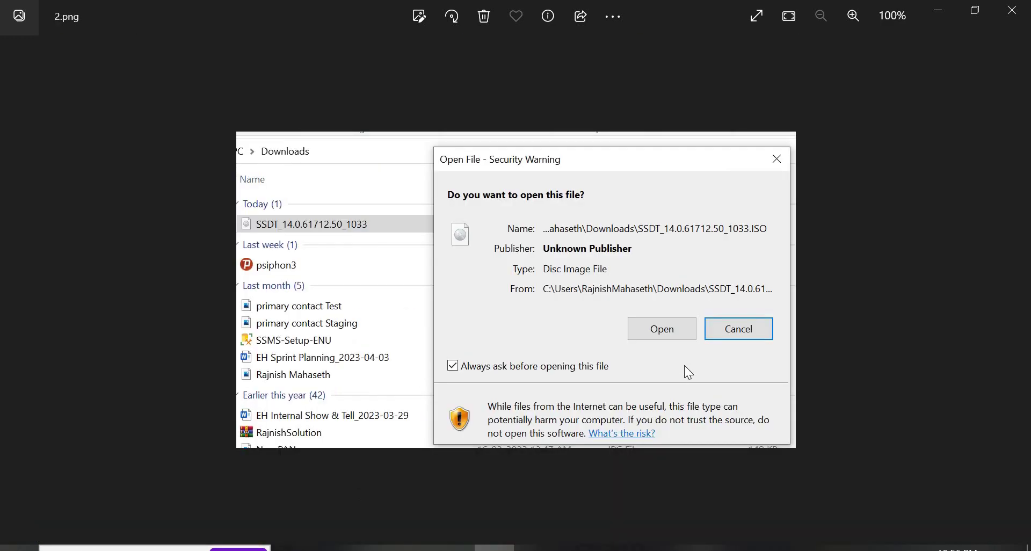
{"action": "key", "text": "Right"}
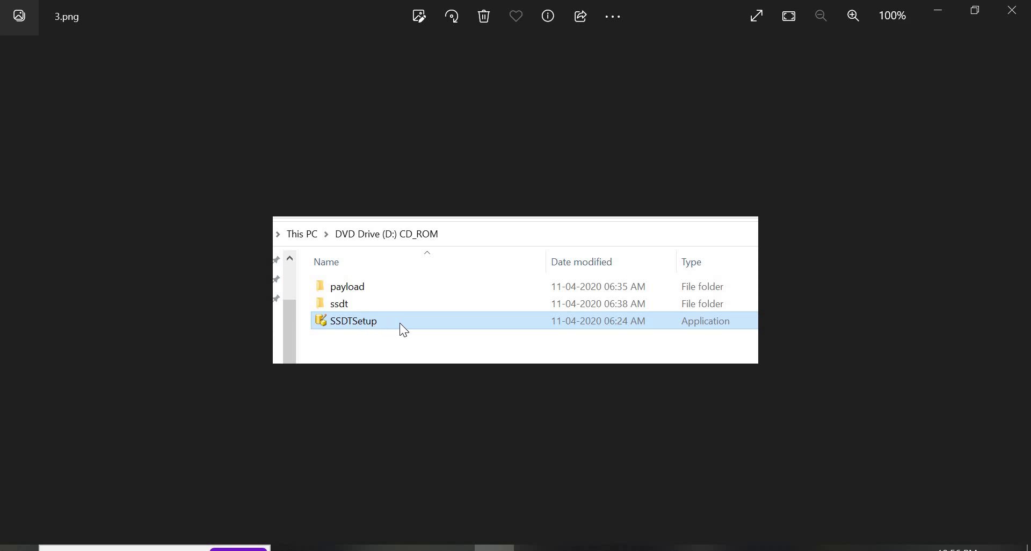
{"action": "key", "text": "Right"}
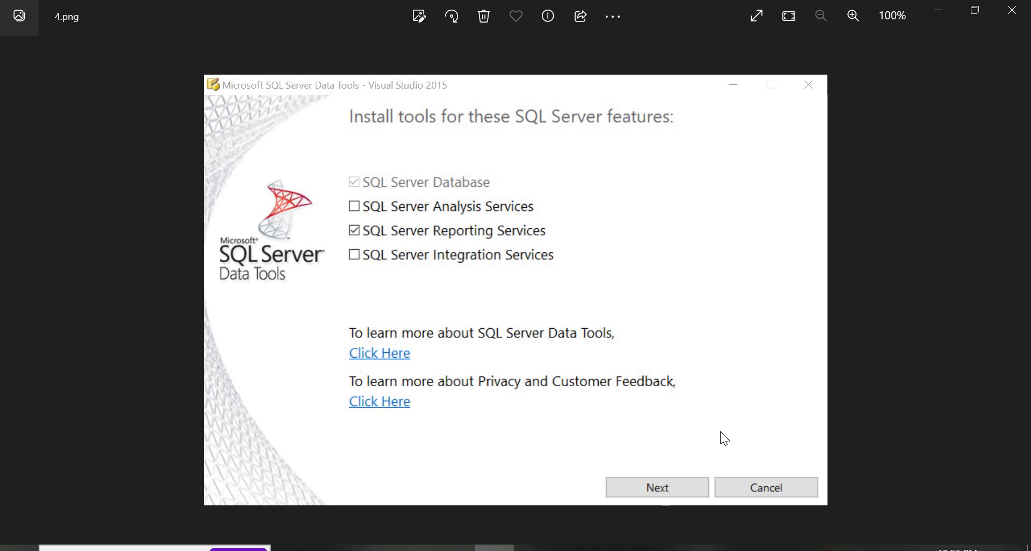
{"action": "key", "text": "Right"}
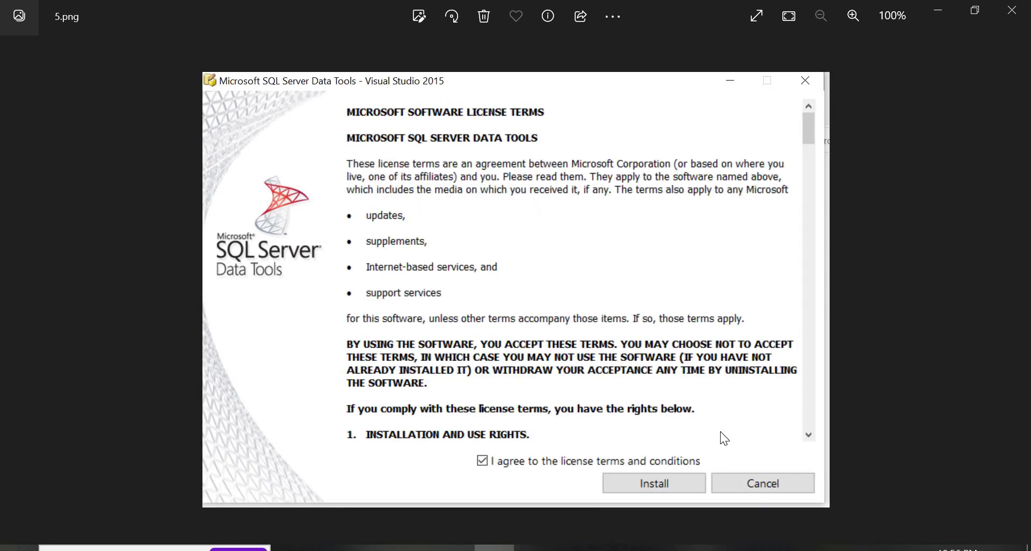
{"action": "key", "text": "Right"}
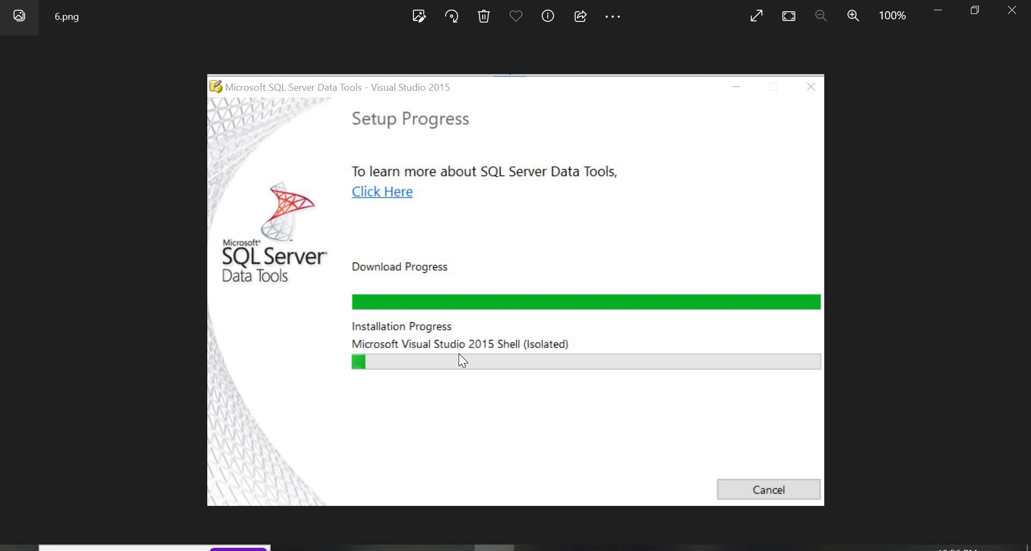
{"action": "key", "text": "Right"}
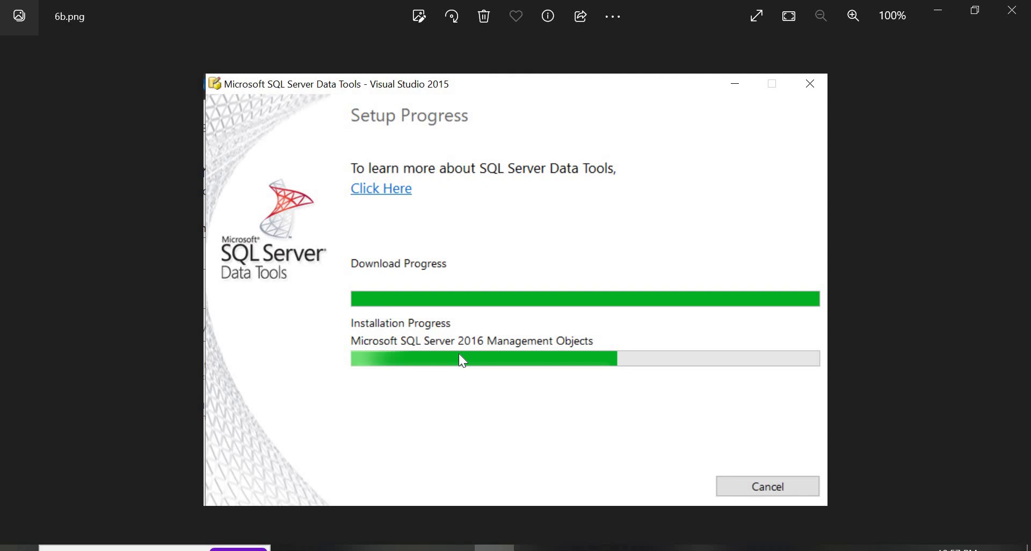
{"action": "key", "text": "Right"}
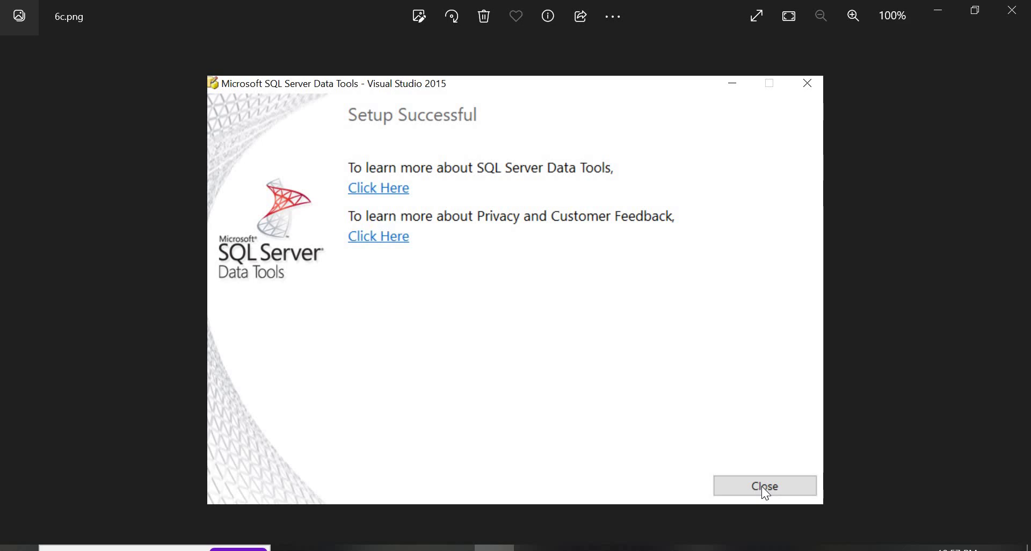
{"action": "key", "text": "Right"}
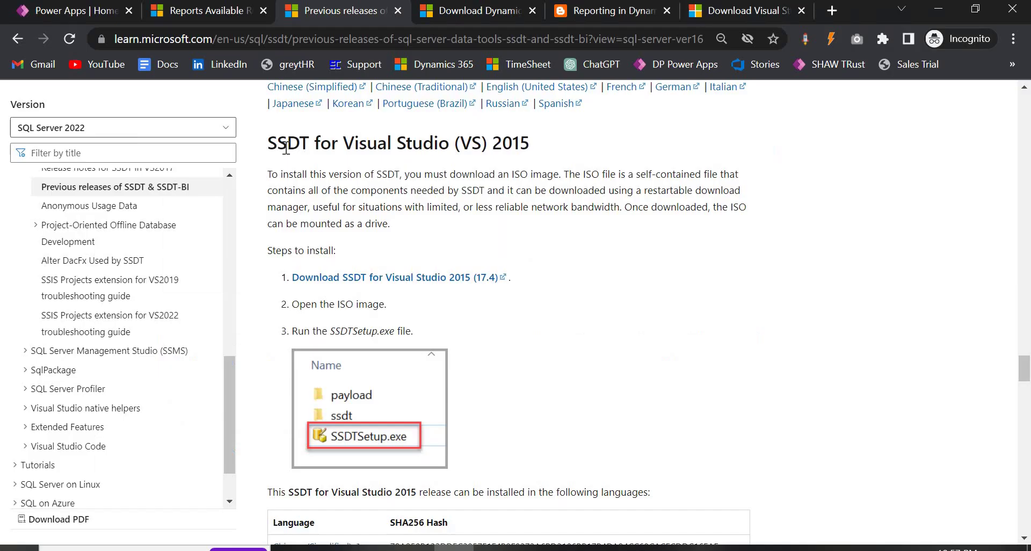
Step: Switch to the Microsoft Download Center page and locate the Dynamics 365, version 9.0 Report Authoring Extension download section
{"action": "left_click", "coordinate": [470, 11]}
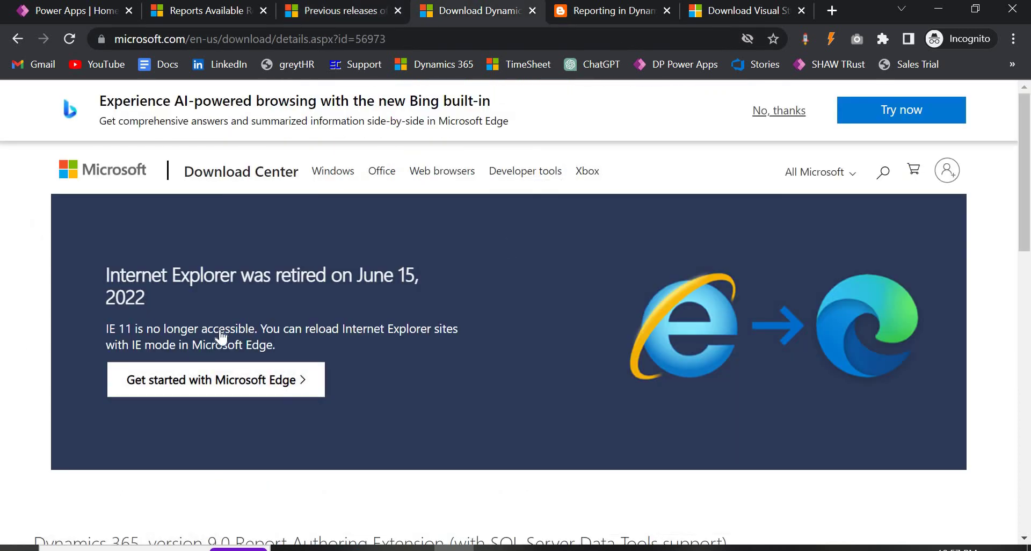
{"action": "left_click", "coordinate": [187, 40]}
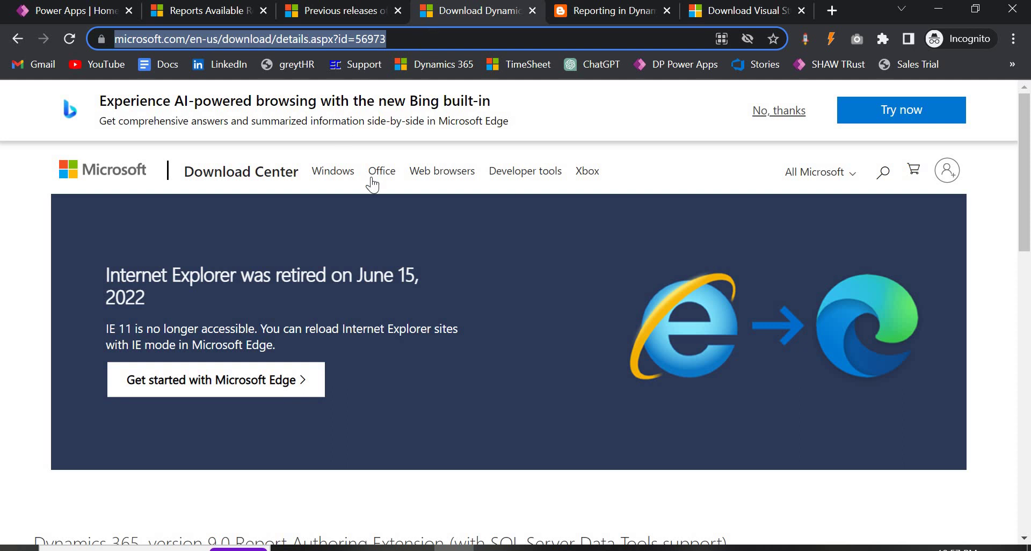
{"action": "left_click", "coordinate": [371, 202]}
{"action": "scroll", "coordinate": [362, 215], "scroll_direction": "down", "scroll_amount": 6}
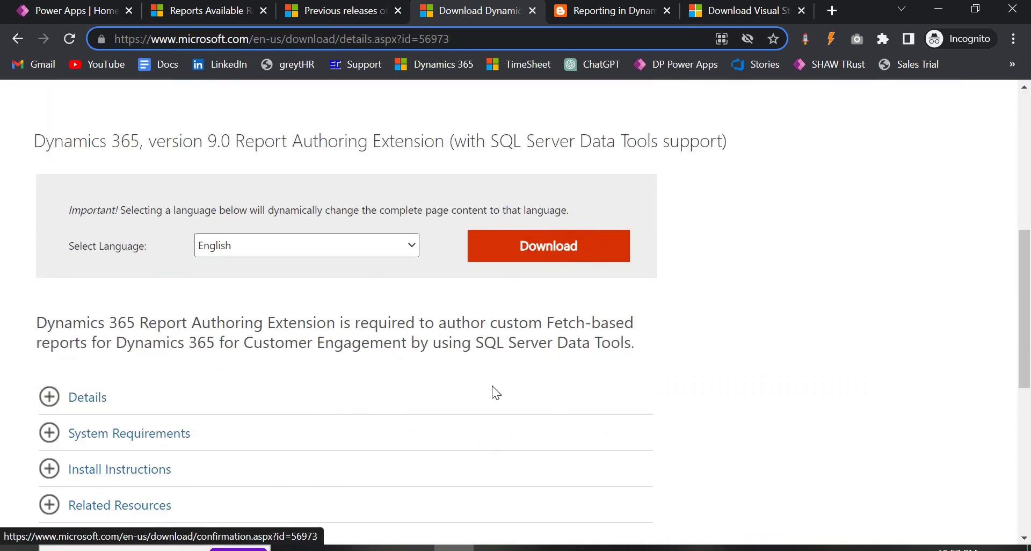
Step: Return to the image viewer and review the Report Authoring Extension screenshots for the download, update choice, license agreement and required components
{"action": "left_click", "coordinate": [497, 548]}
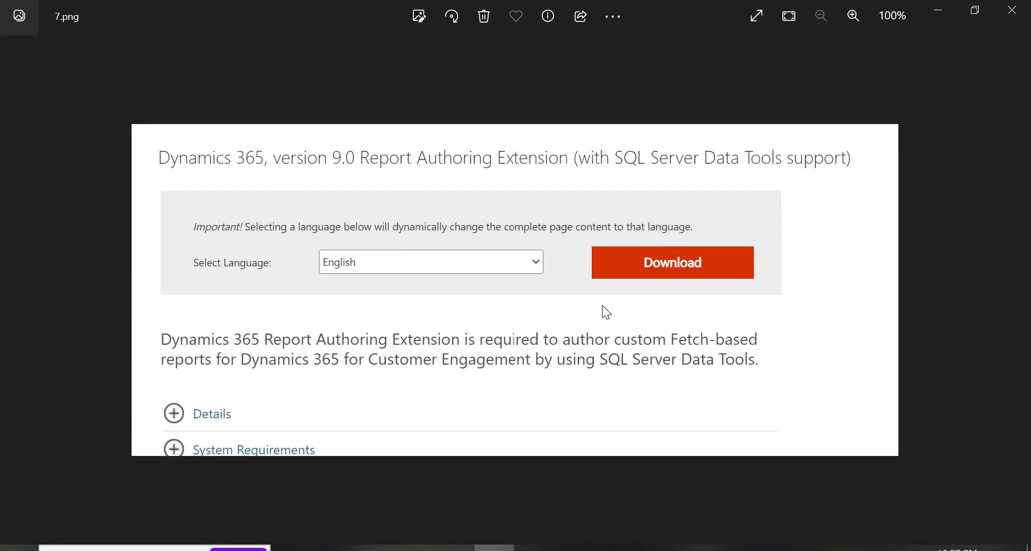
{"action": "key", "text": "Right"}
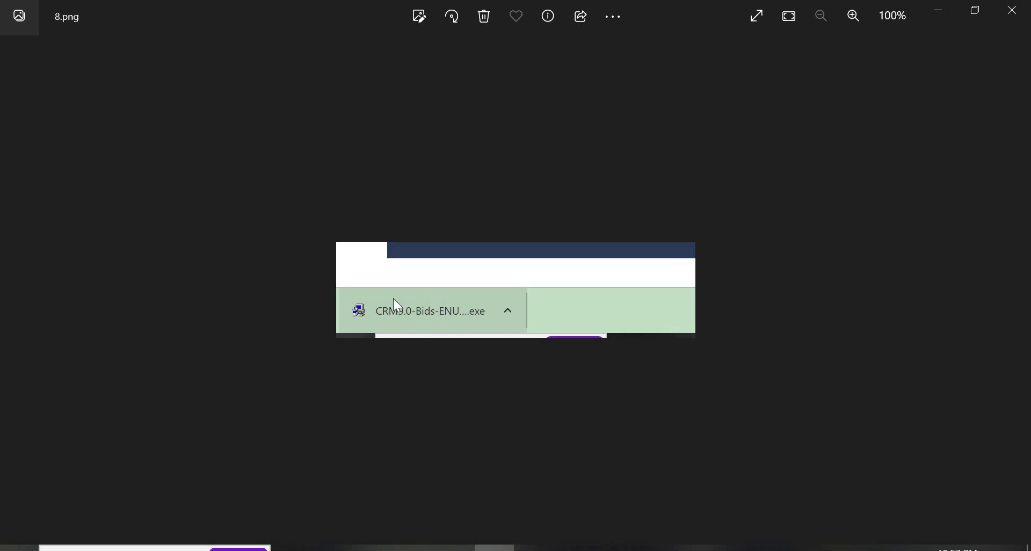
{"action": "key", "text": "Right"}
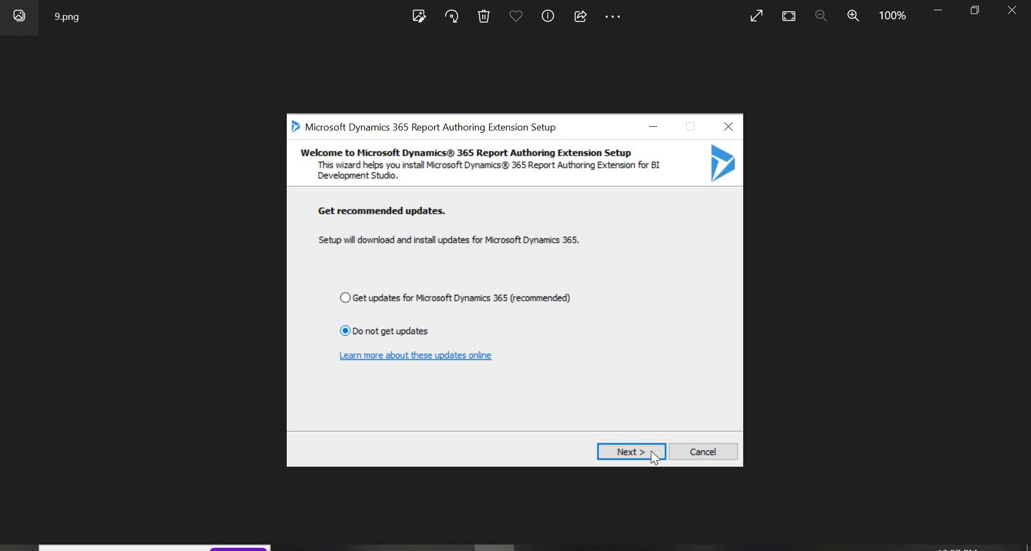
{"action": "key", "text": "Right"}
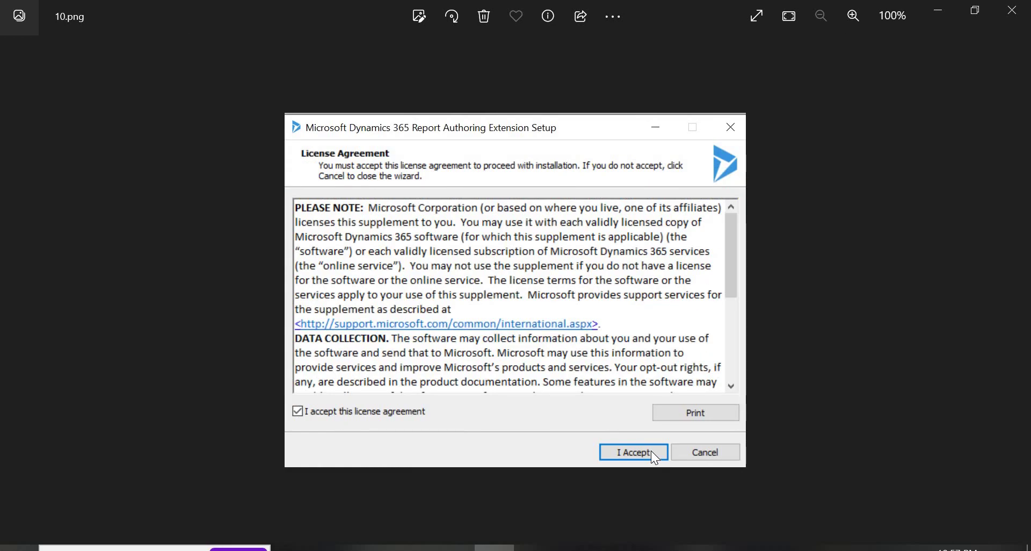
{"action": "key", "text": "Right"}
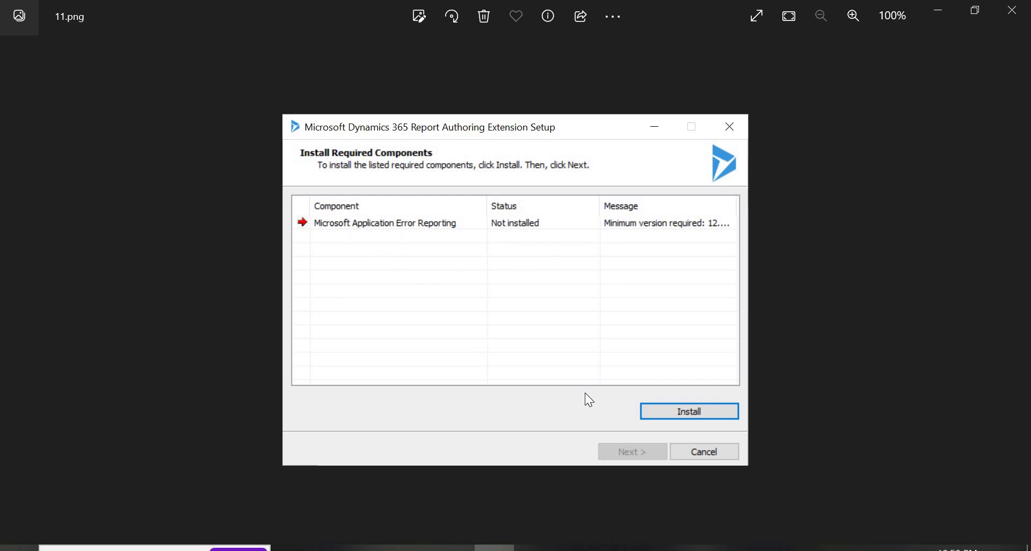
{"action": "key", "text": "Right"}
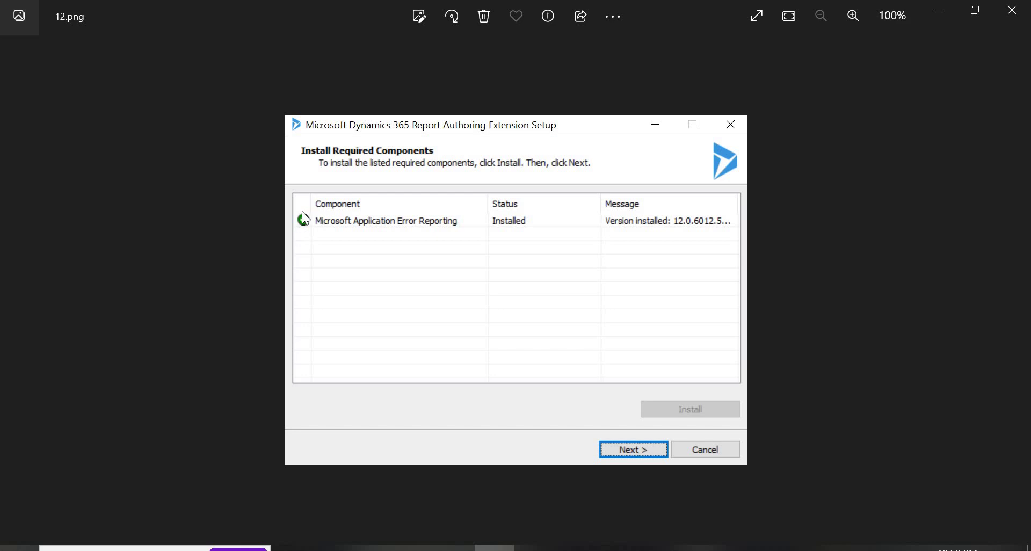
Step: Review the remaining Report Authoring Extension screenshots on Microsoft Update preference, installation location and setup completion
{"action": "key", "text": "Right"}
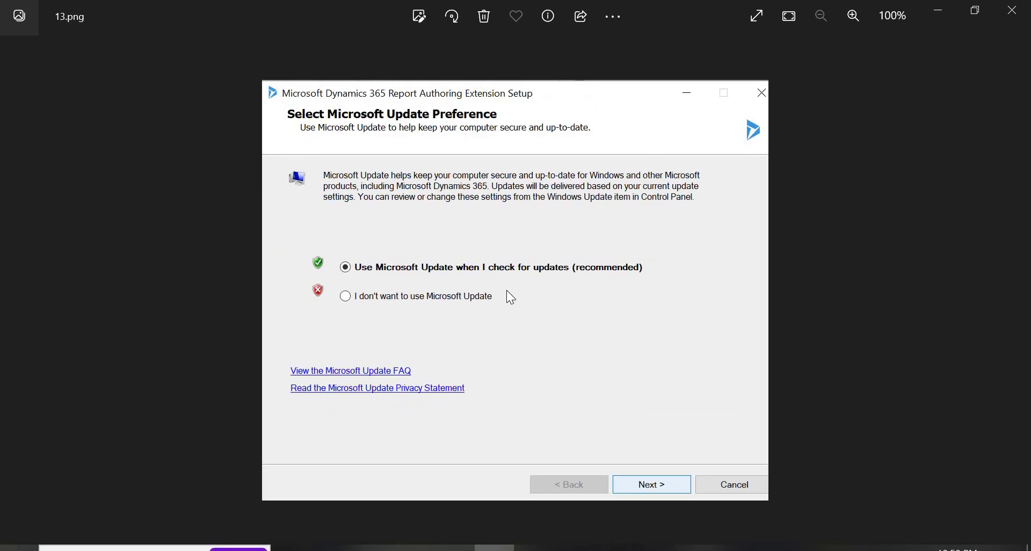
{"action": "key", "text": "Right"}
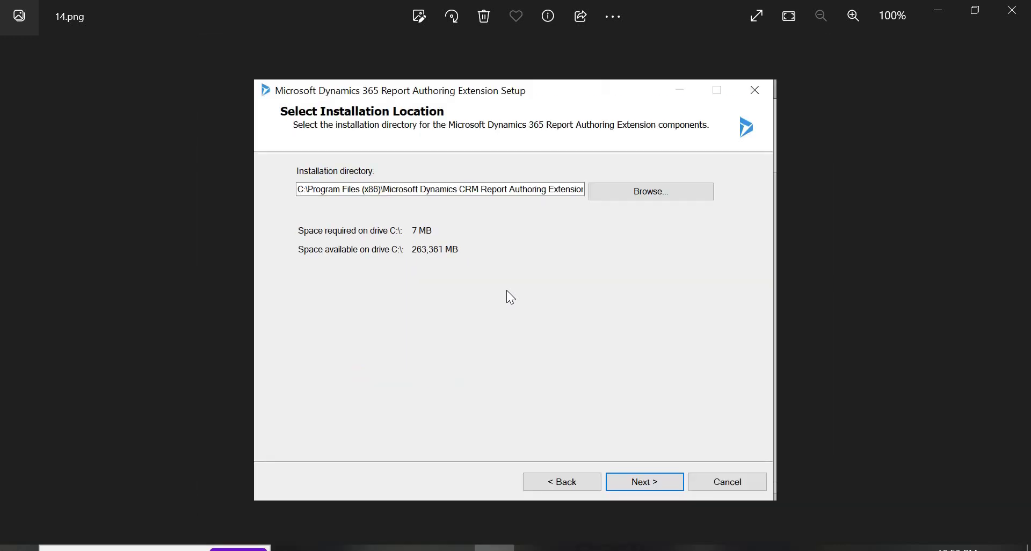
{"action": "key", "text": "Right"}
{"action": "key", "text": "Right"}
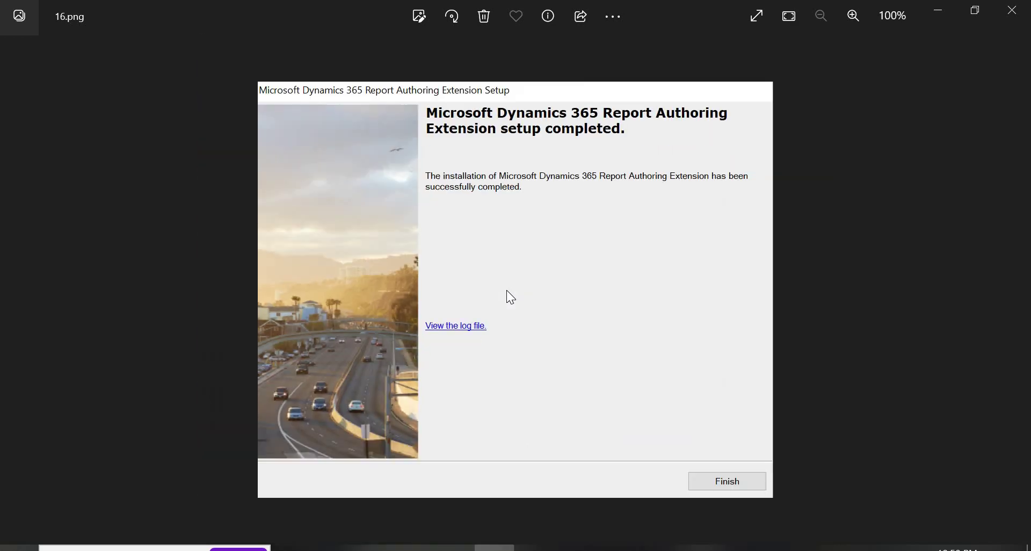
{"action": "key", "text": "Left"}
{"action": "key", "text": "Right"}
Step: Switch back to the browser and revisit the SSDT releases article and the Report Authoring Extension download page
{"action": "key", "text": "alt+Tab"}
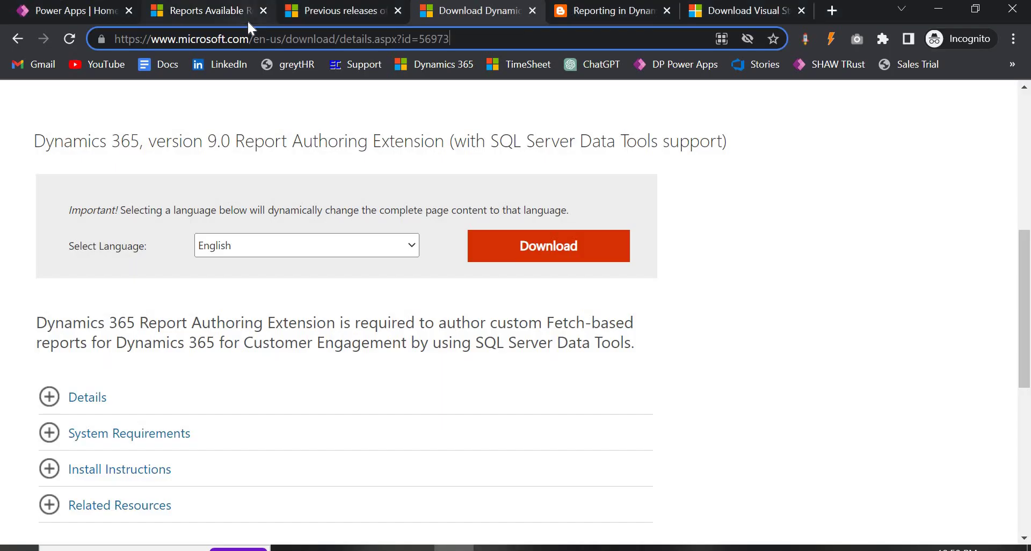
{"action": "left_click", "coordinate": [322, 10]}
{"action": "left_click", "coordinate": [456, 11]}
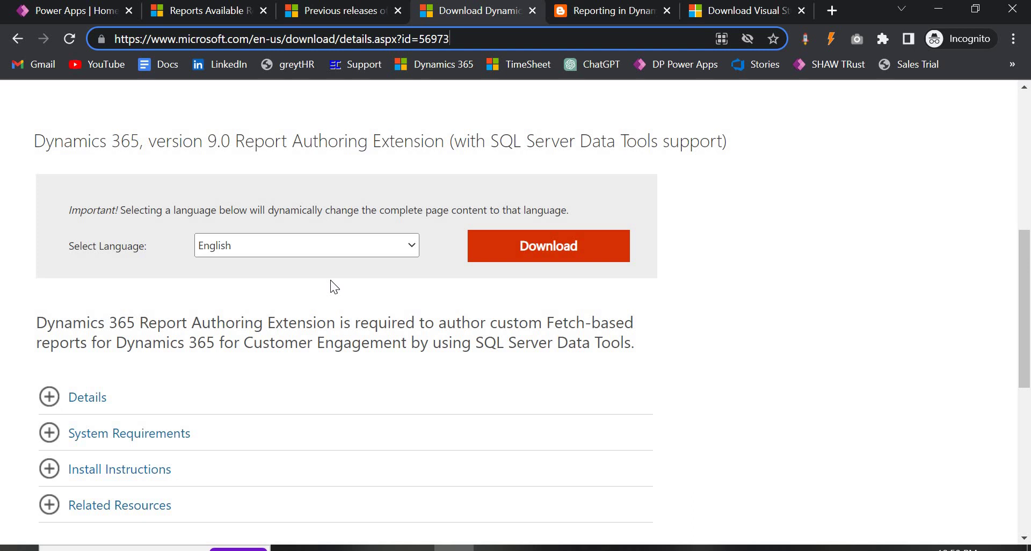
Step: Return to the Dynamics 365 Available Reports list, and launch SQL Server Data Tools 2015 in a maximized window
{"action": "left_click", "coordinate": [208, 12]}
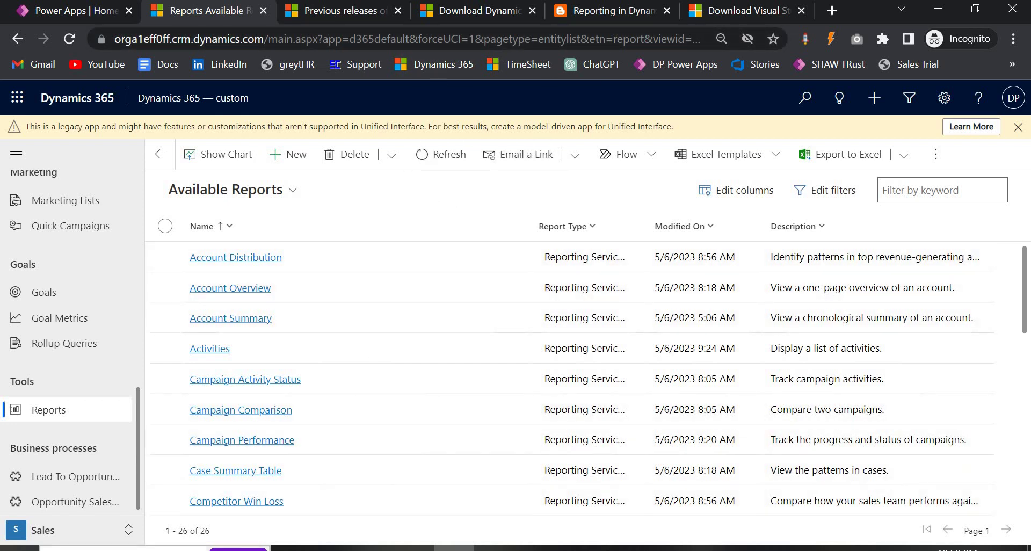
{"action": "key", "text": "super+s"}
{"action": "type", "text": "sql"}
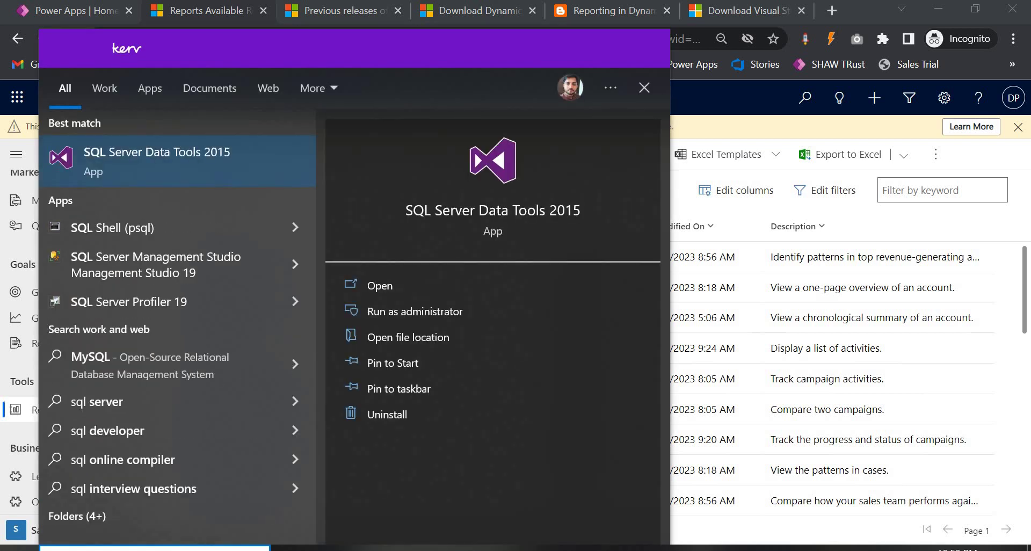
{"action": "left_click", "coordinate": [103, 155]}
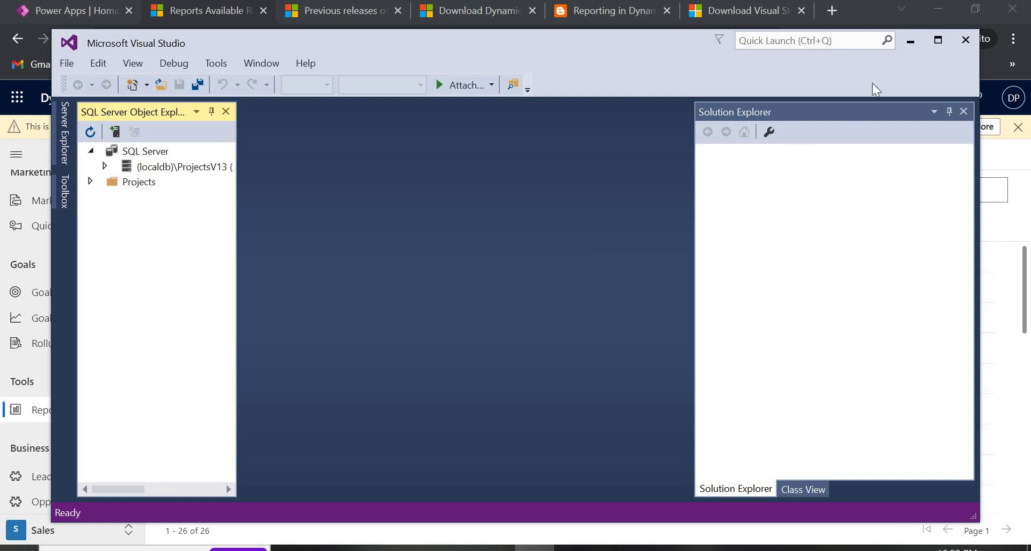
{"action": "left_click", "coordinate": [937, 41]}
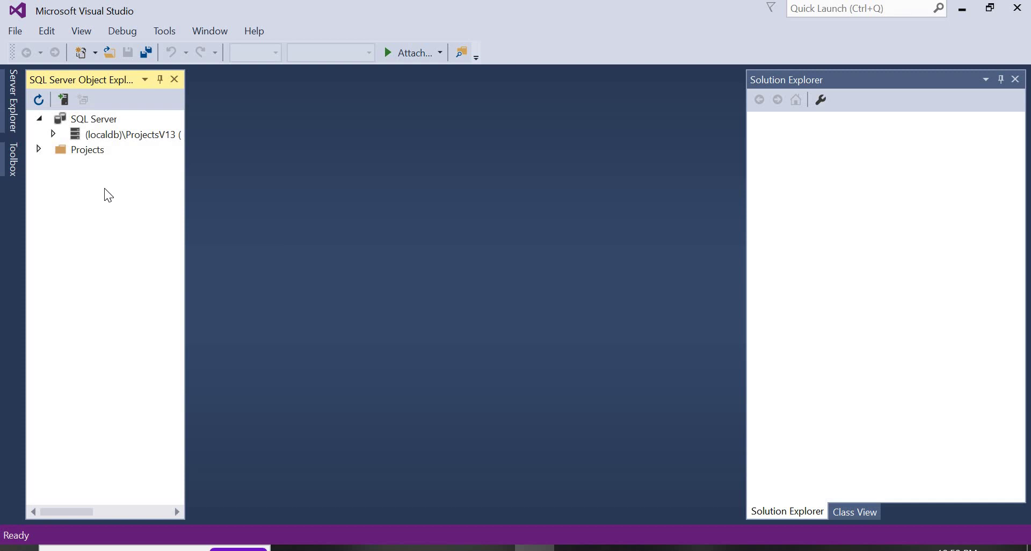
Step: Start a new project and choose the Report Server Project template from Business Intelligence Reporting Services
{"action": "left_click", "coordinate": [15, 32]}
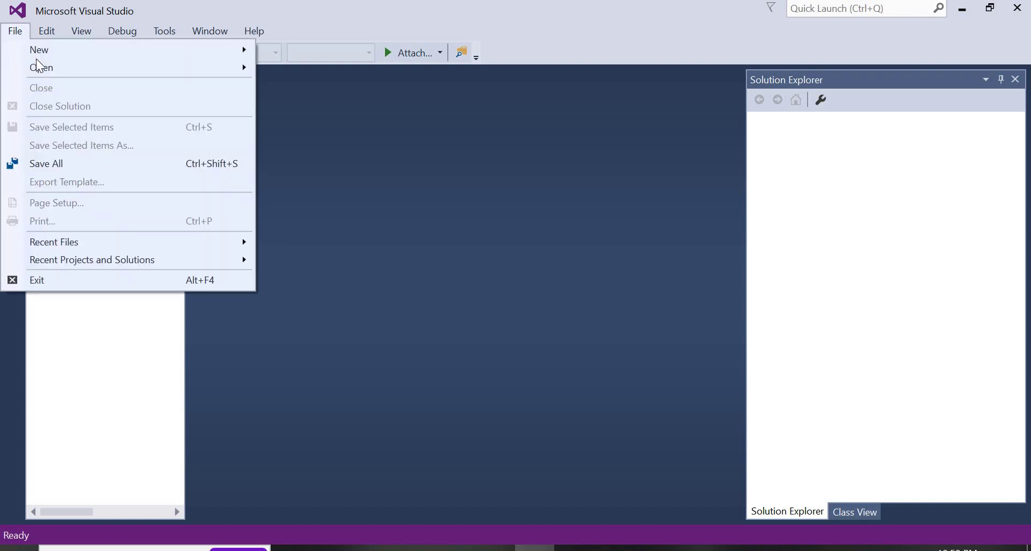
{"action": "mouse_move", "coordinate": [43, 52]}
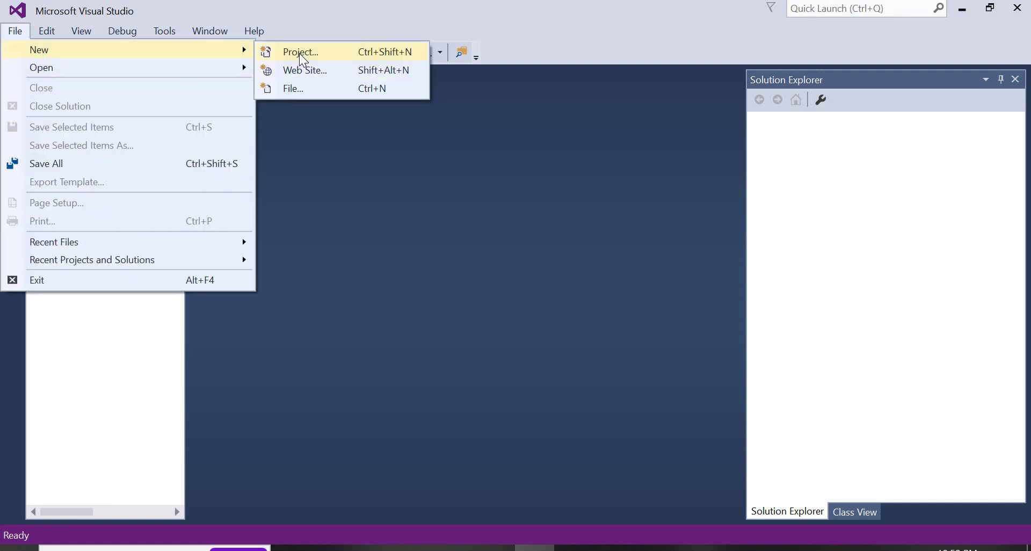
{"action": "left_click", "coordinate": [299, 53]}
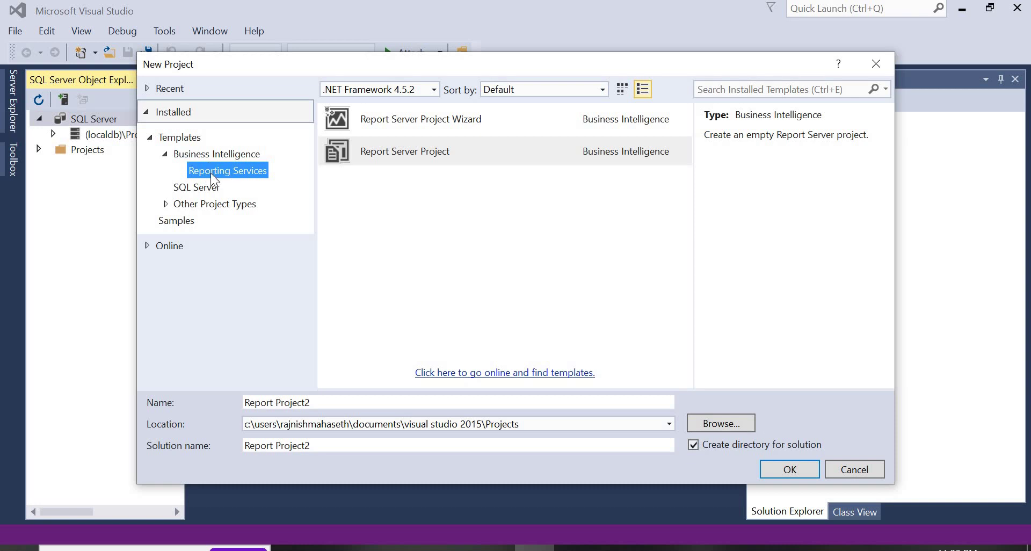
{"action": "left_click", "coordinate": [383, 122]}
{"action": "left_click", "coordinate": [382, 156]}
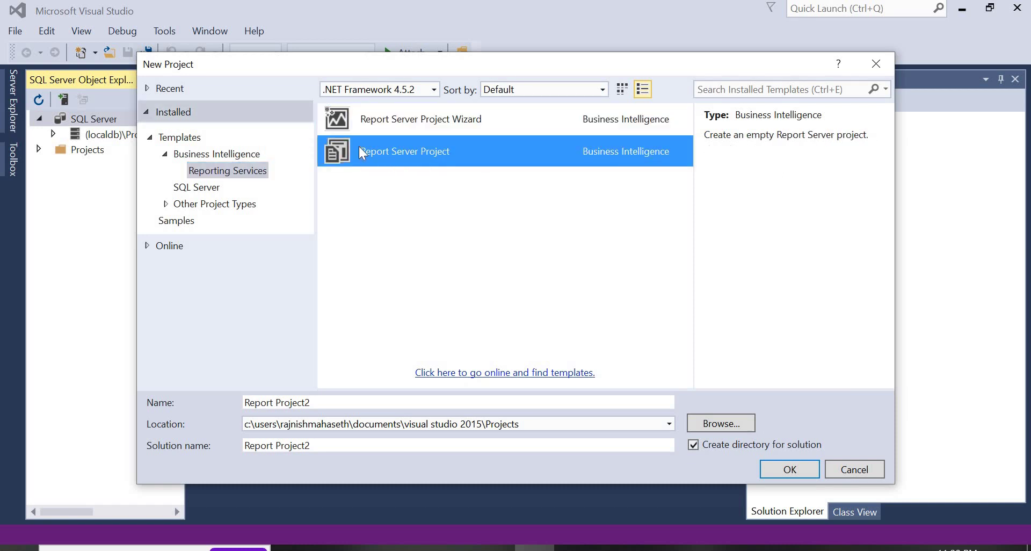
{"action": "left_click", "coordinate": [408, 121]}
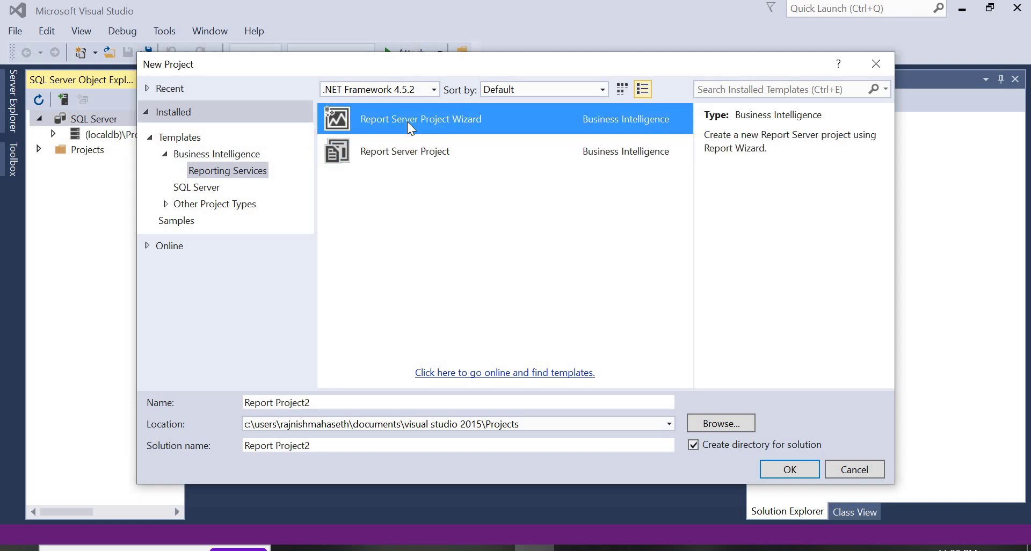
{"action": "left_click", "coordinate": [391, 155]}
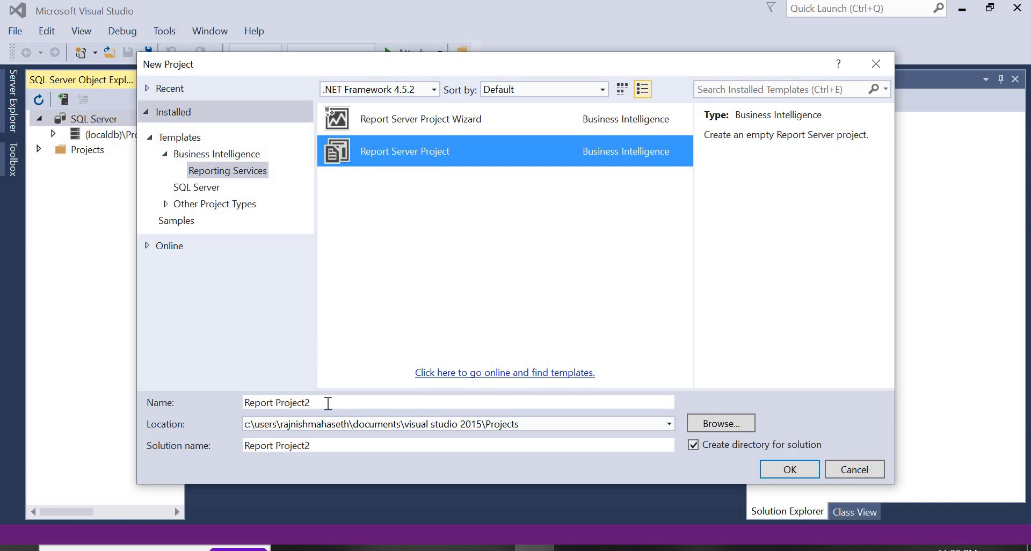
Step: Name the report server project Dynamix Power and create it
{"action": "left_click_drag", "start_coordinate": [245, 403], "coordinate": [295, 406]}
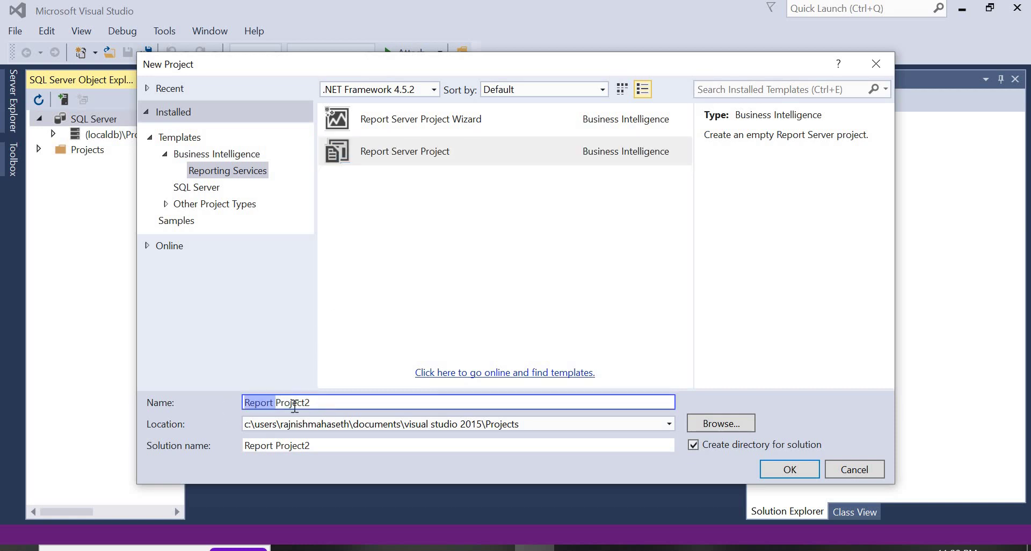
{"action": "left_click_drag", "start_coordinate": [295, 405], "coordinate": [311, 405]}
{"action": "type", "text": "Dyn"}
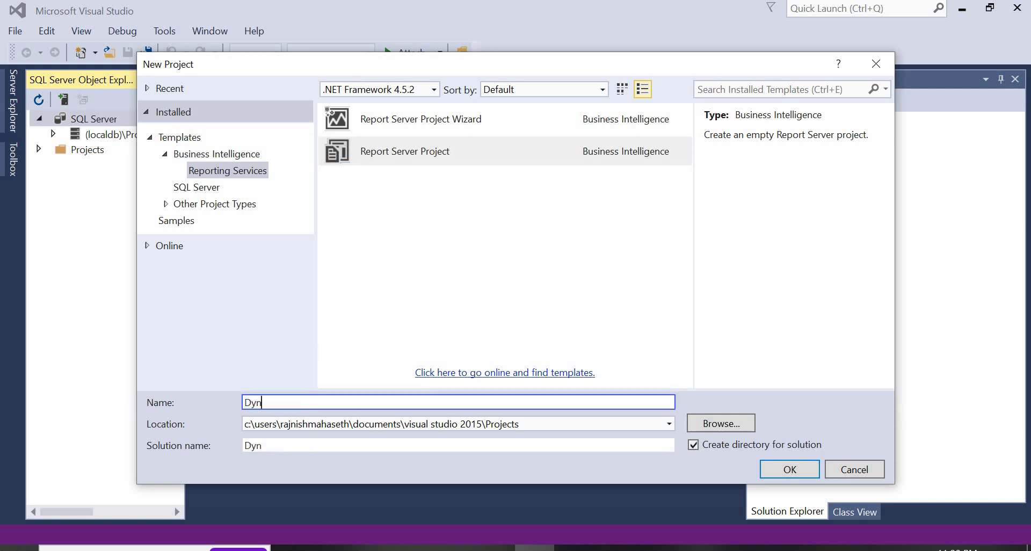
{"action": "type", "text": "amix Power"}
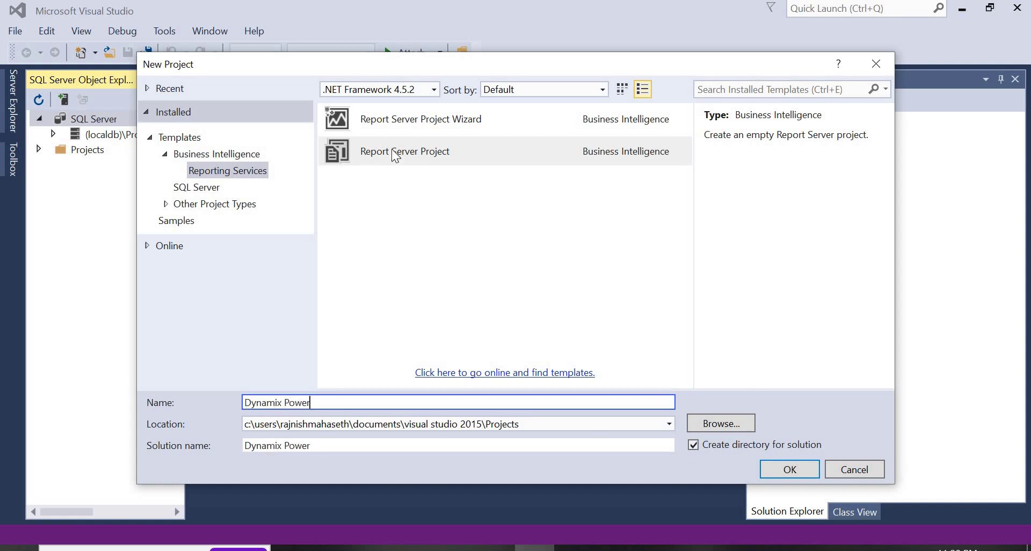
{"action": "left_click", "coordinate": [792, 467]}
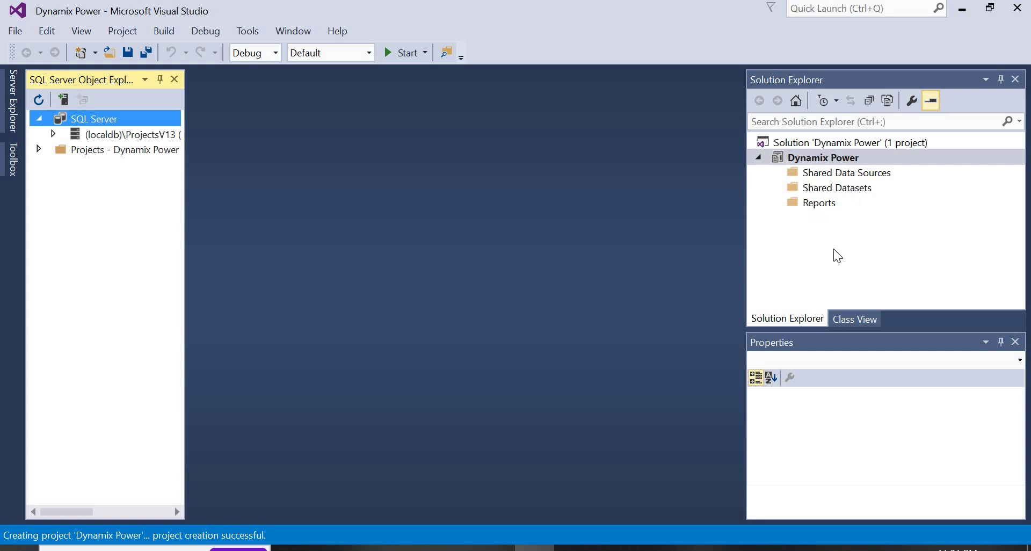
Step: Add a new empty report, Report1.rdl, to the project's Reports folder
{"action": "right_click", "coordinate": [817, 206]}
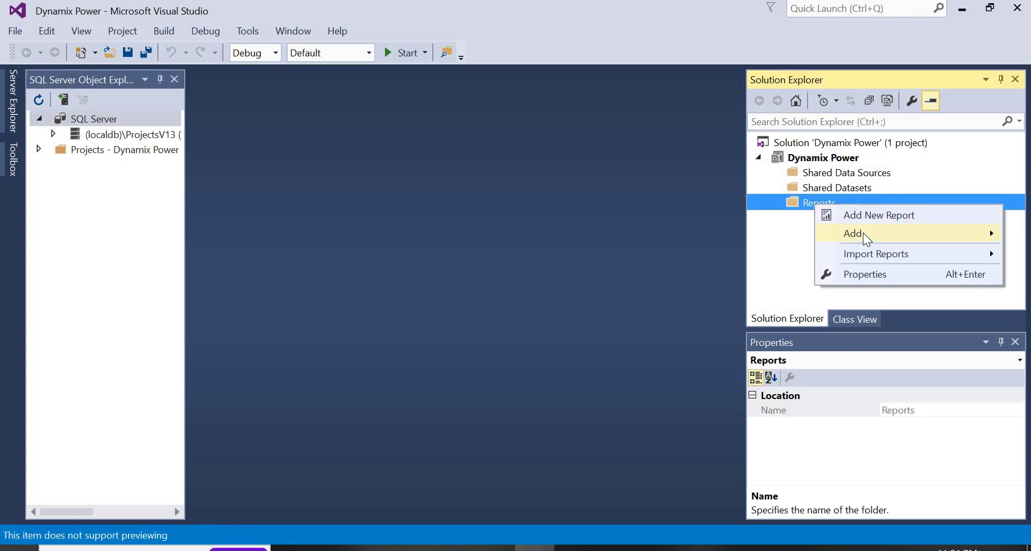
{"action": "mouse_move", "coordinate": [863, 233]}
{"action": "left_click", "coordinate": [704, 236]}
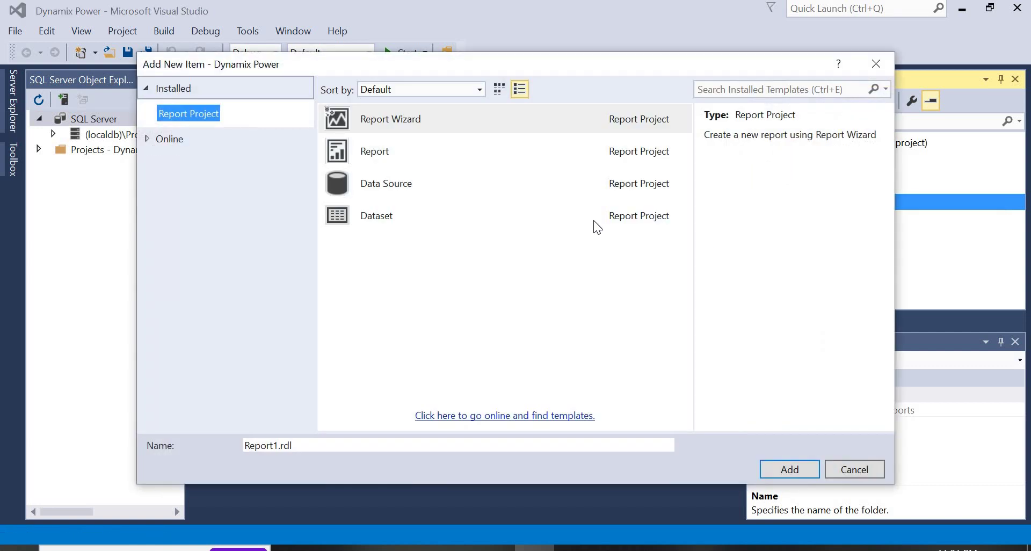
{"action": "left_click", "coordinate": [401, 155]}
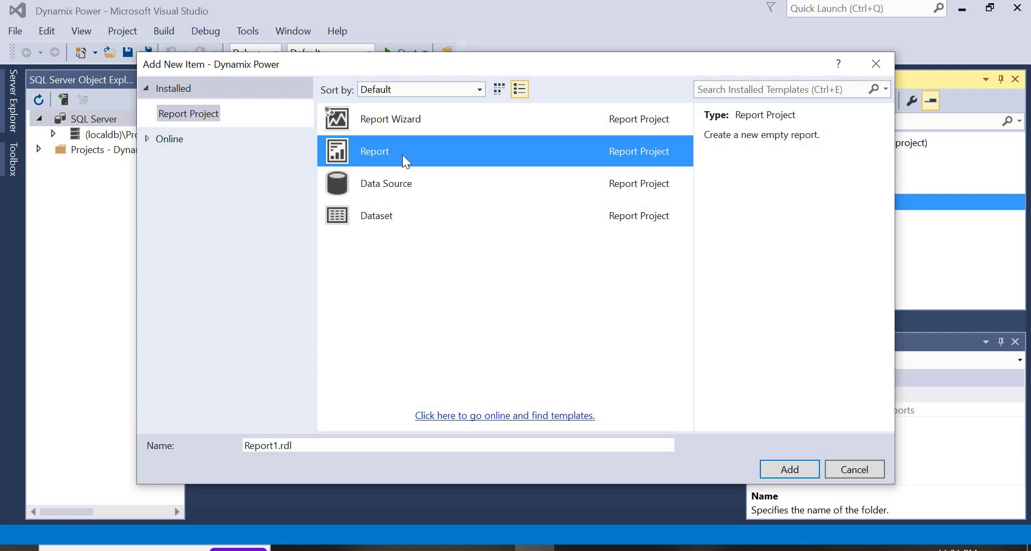
{"action": "left_click", "coordinate": [781, 474]}
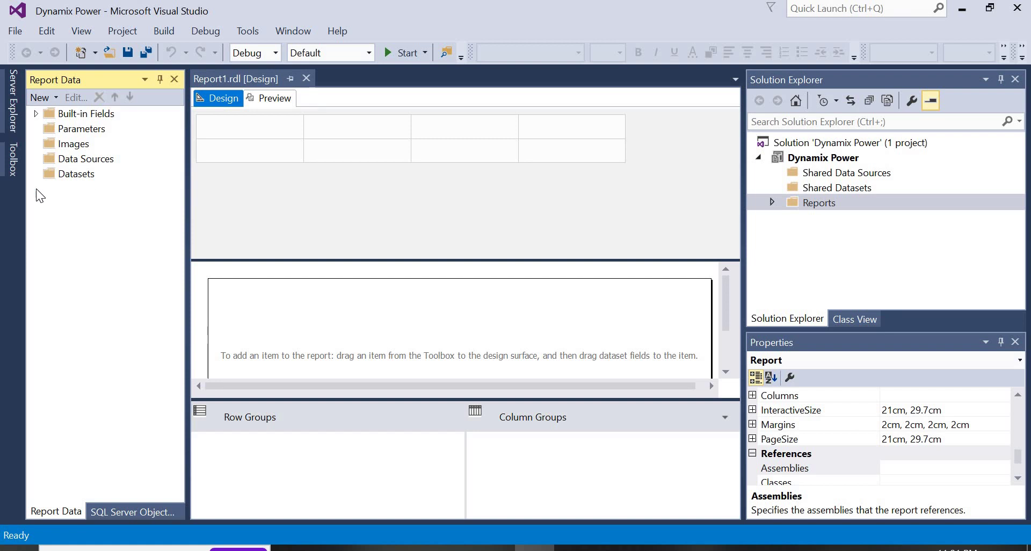
{"action": "right_click", "coordinate": [83, 182]}
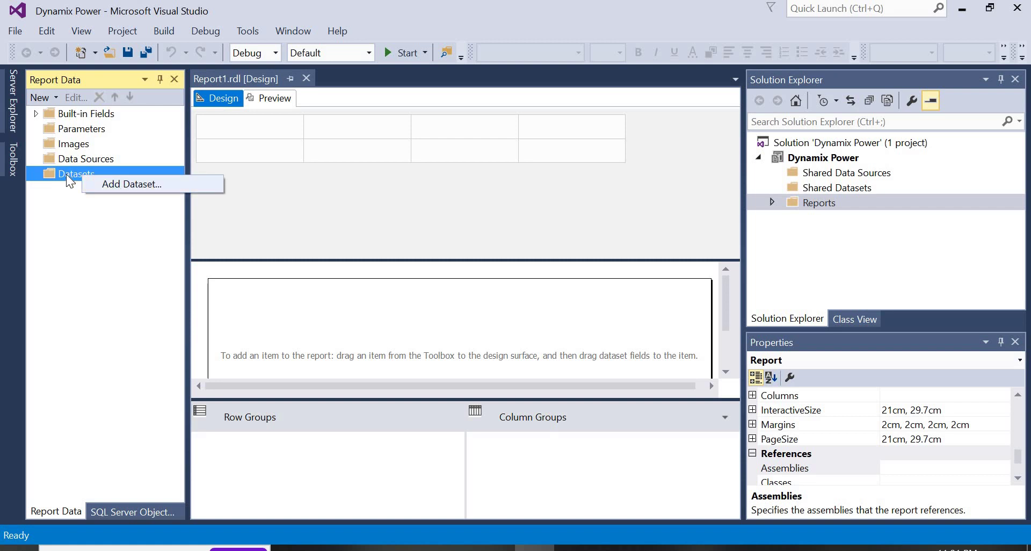
{"action": "left_click", "coordinate": [121, 186]}
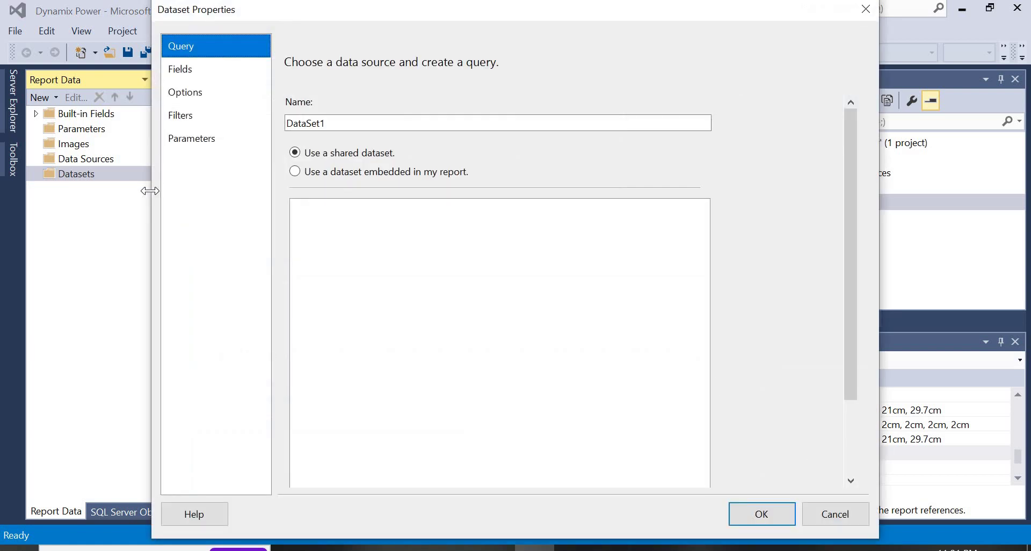
{"action": "left_click_drag", "start_coordinate": [335, 123], "coordinate": [267, 128]}
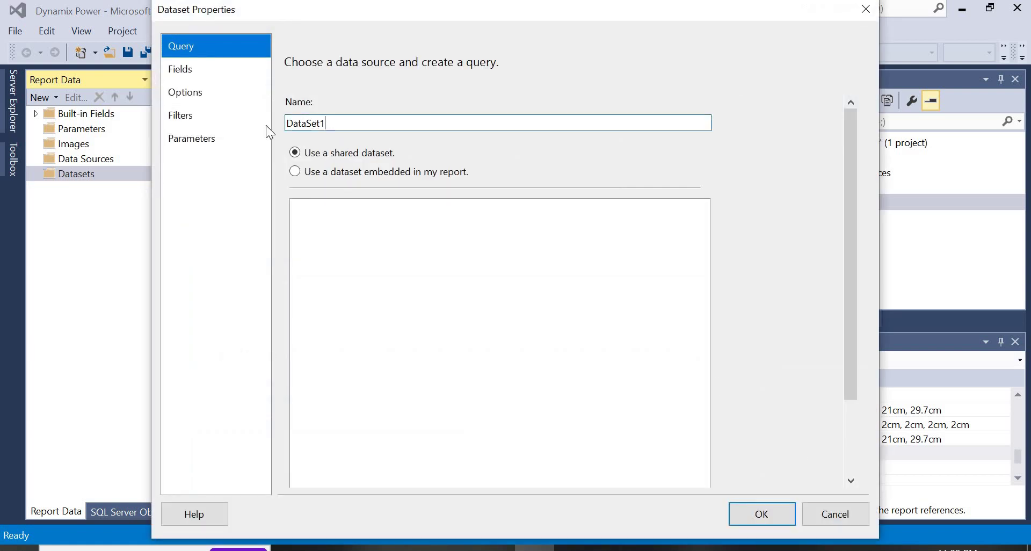
{"action": "type", "text": "Dy"}
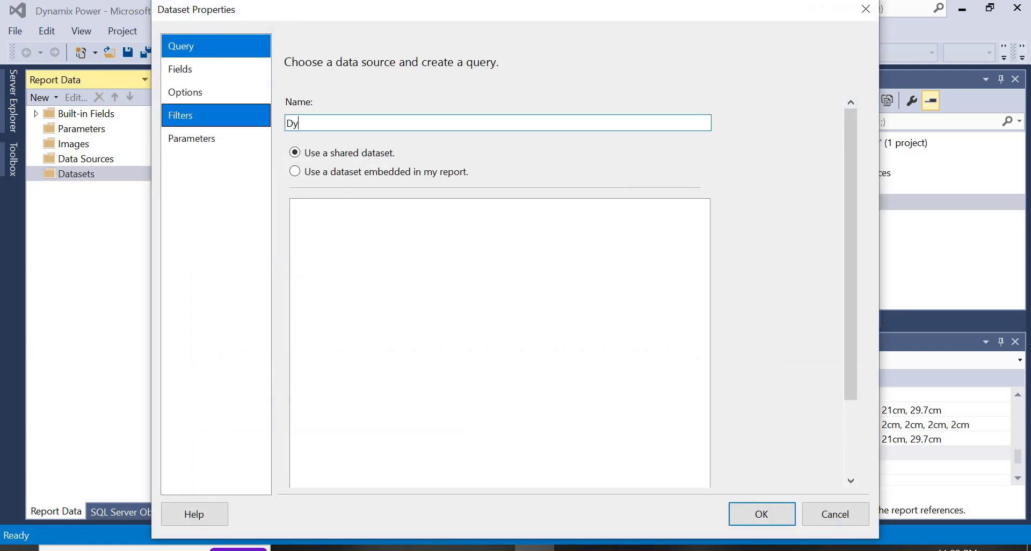
{"action": "type", "text": "namix Power Data Source"}
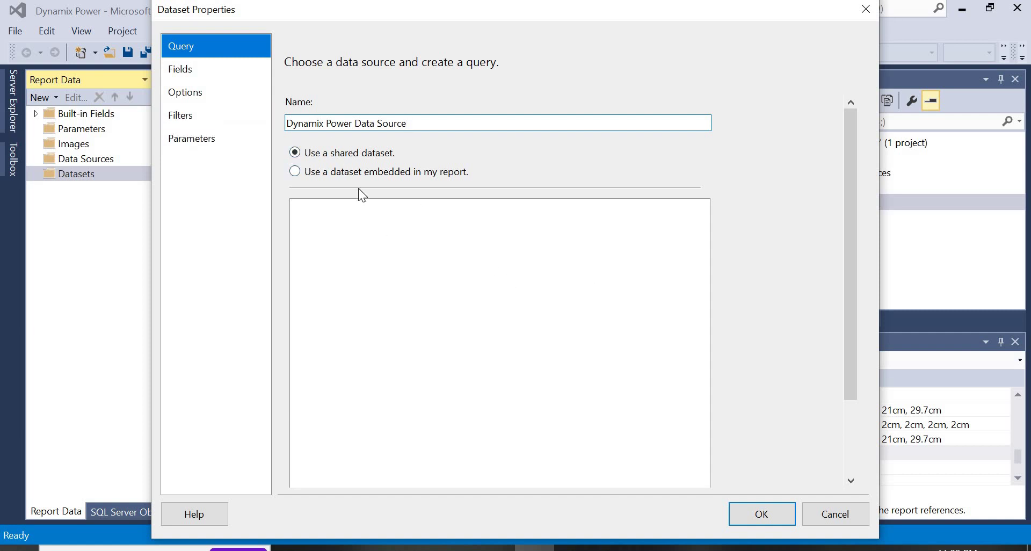
{"action": "scroll", "coordinate": [359, 188], "scroll_direction": "down", "scroll_amount": 1}
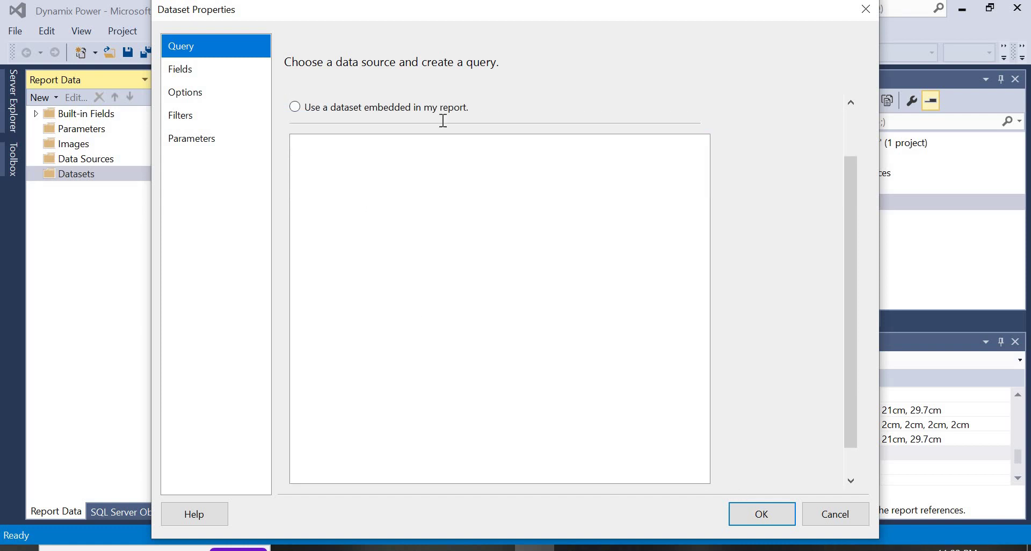
{"action": "scroll", "coordinate": [525, 288], "scroll_direction": "up", "scroll_amount": 1}
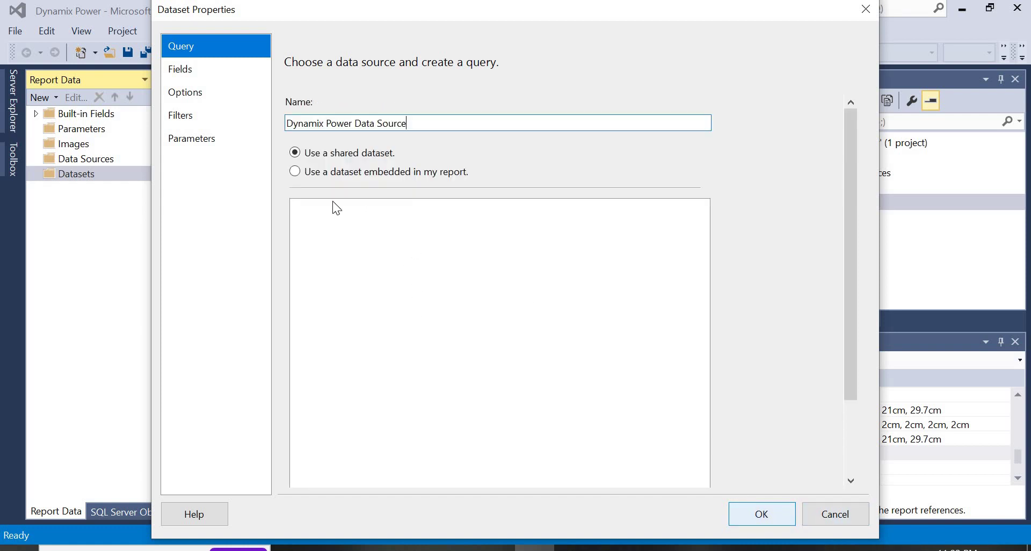
{"action": "left_click", "coordinate": [315, 172]}
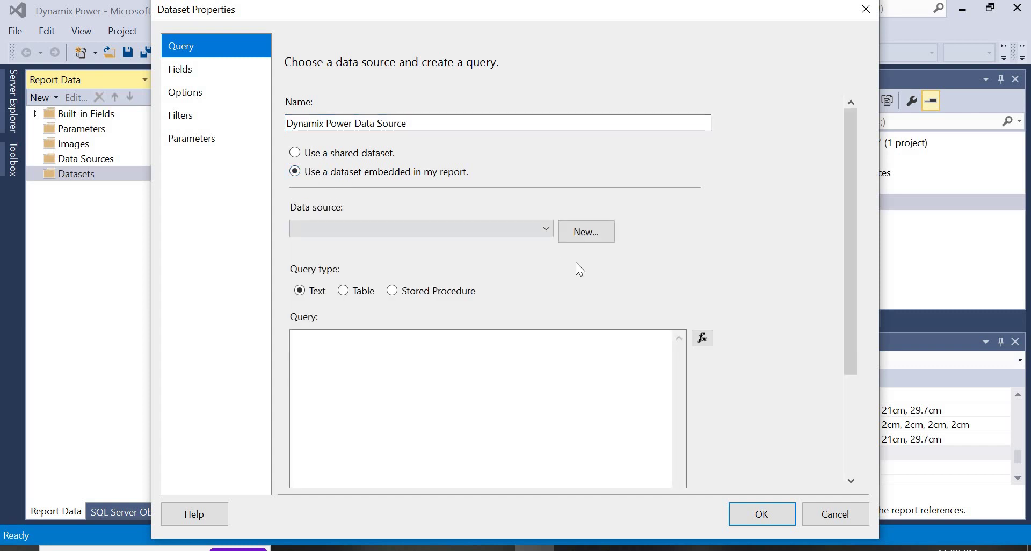
{"action": "scroll", "coordinate": [576, 262], "scroll_direction": "down", "scroll_amount": 1}
{"action": "left_click", "coordinate": [338, 277]}
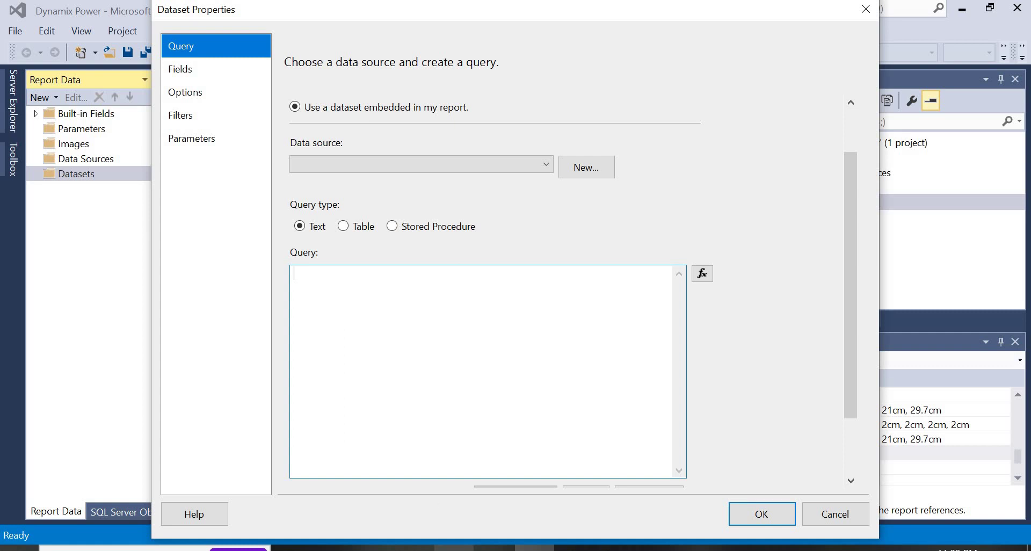
Step: Switch to Dynamics 365 in the browser and open the Accounts list under Customers
{"action": "left_click", "coordinate": [454, 548]}
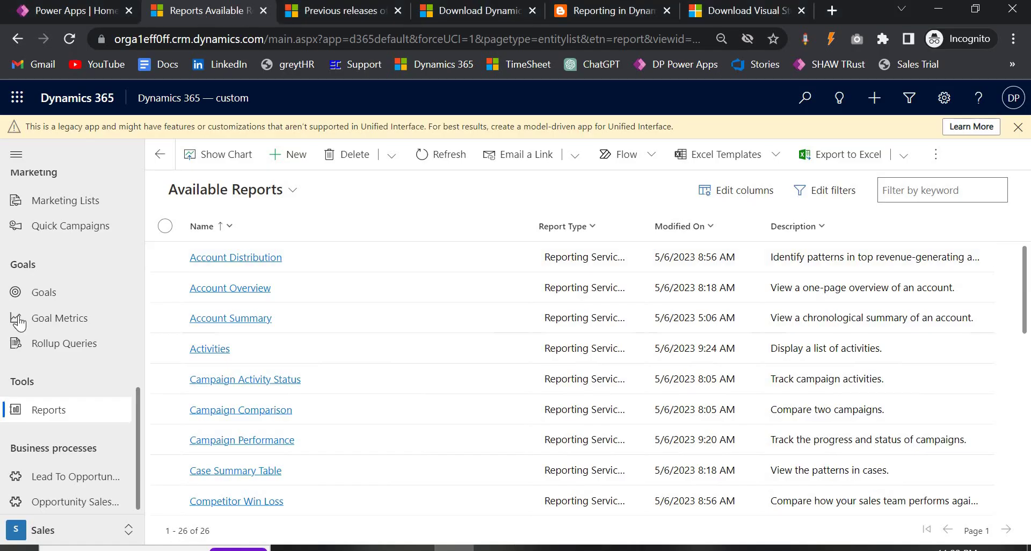
{"action": "scroll", "coordinate": [19, 322], "scroll_direction": "up", "scroll_amount": 10}
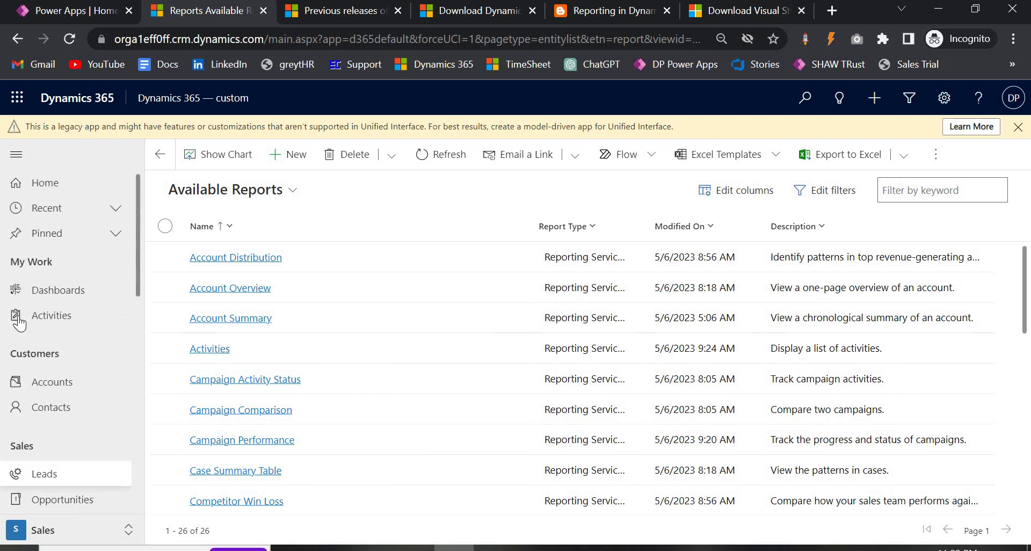
{"action": "left_click", "coordinate": [62, 387]}
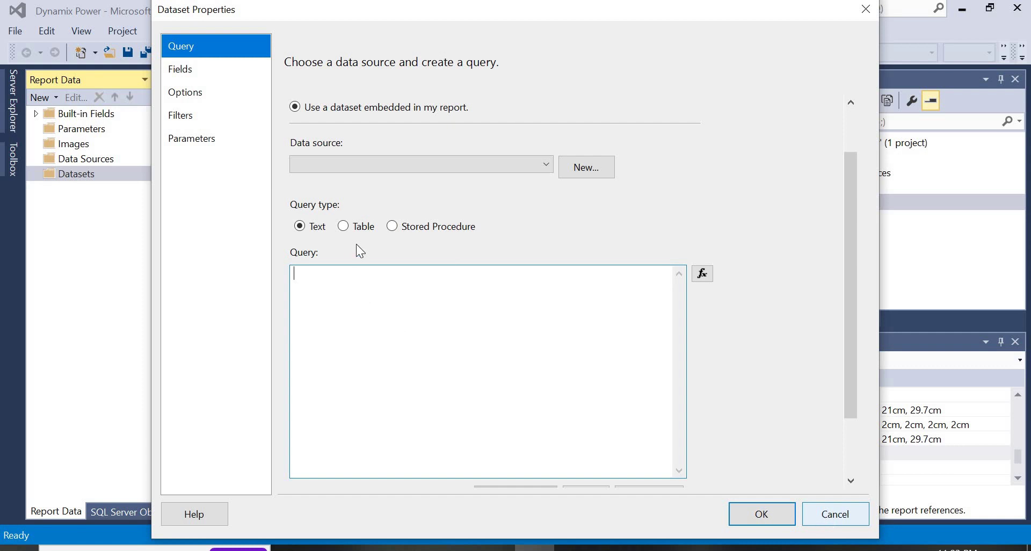
Step: Discard the unfinished dataset in Visual Studio and begin adding a data source to the report
{"action": "left_click", "coordinate": [827, 511]}
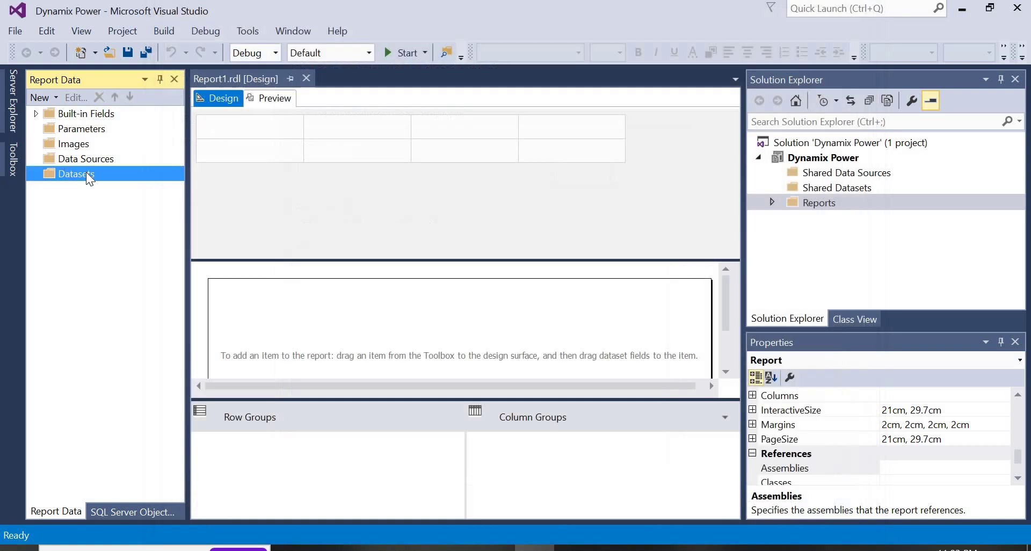
{"action": "right_click", "coordinate": [91, 161]}
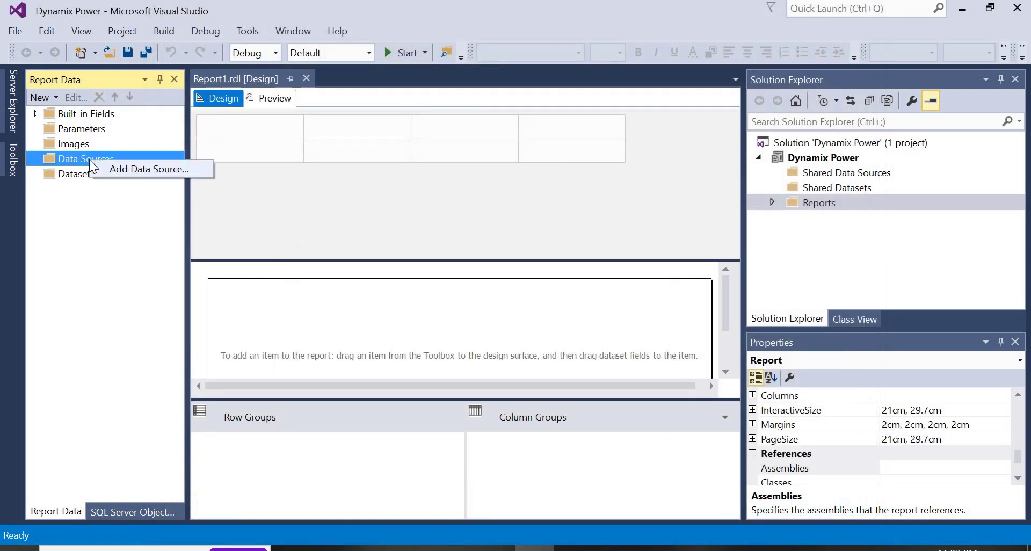
{"action": "left_click", "coordinate": [170, 168]}
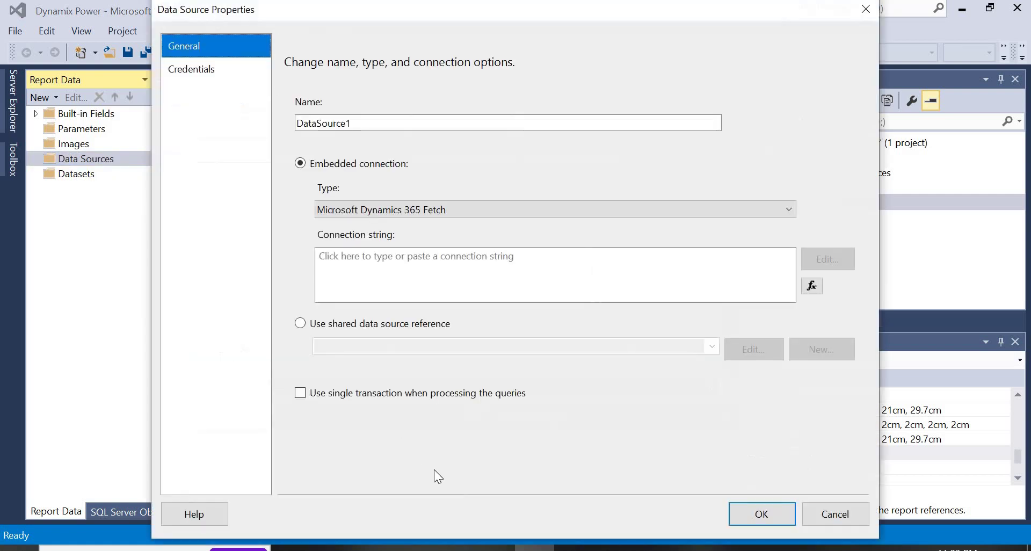
{"action": "left_click", "coordinate": [454, 548]}
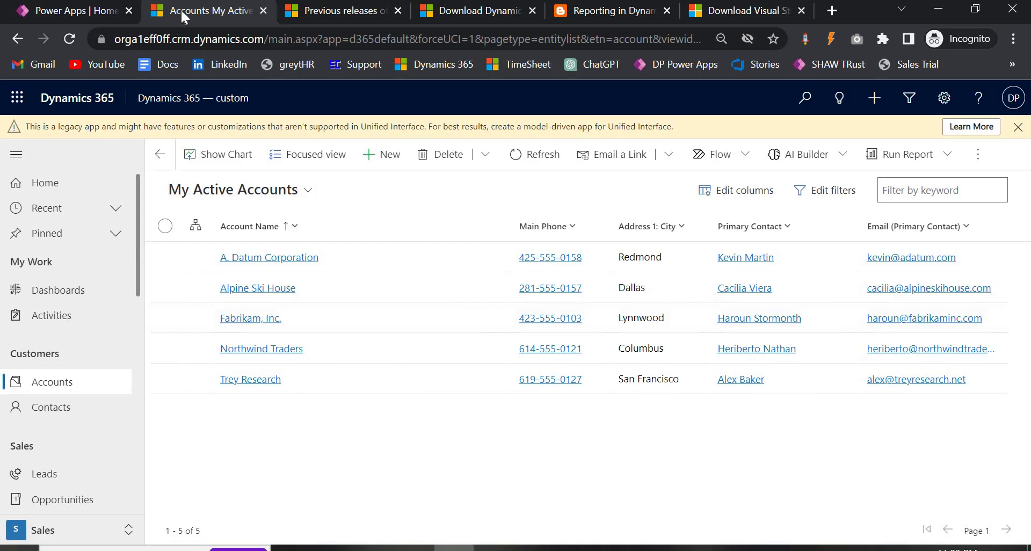
{"action": "left_click", "coordinate": [187, 42]}
{"action": "left_click", "coordinate": [267, 43]}
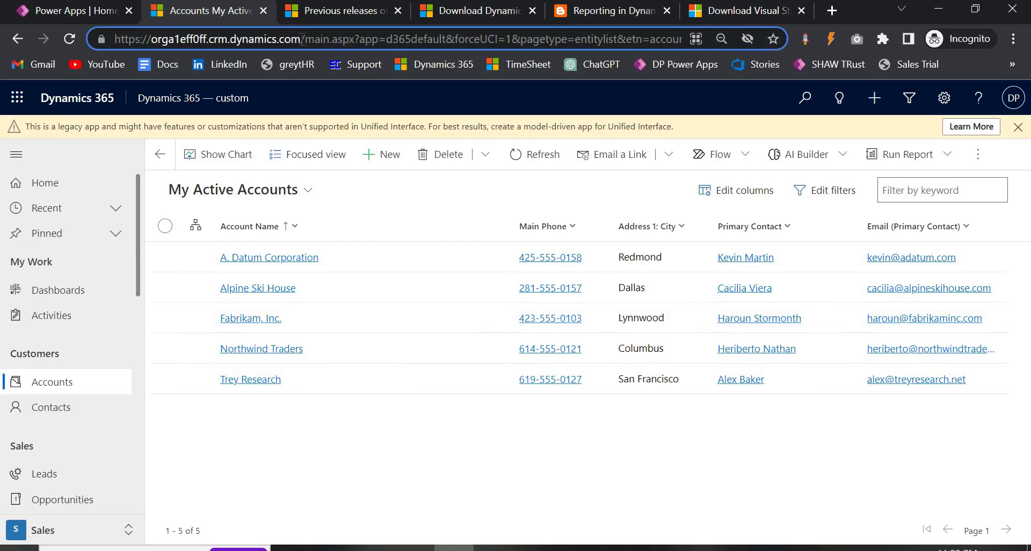
{"action": "left_click_drag", "start_coordinate": [301, 40], "coordinate": [90, 47]}
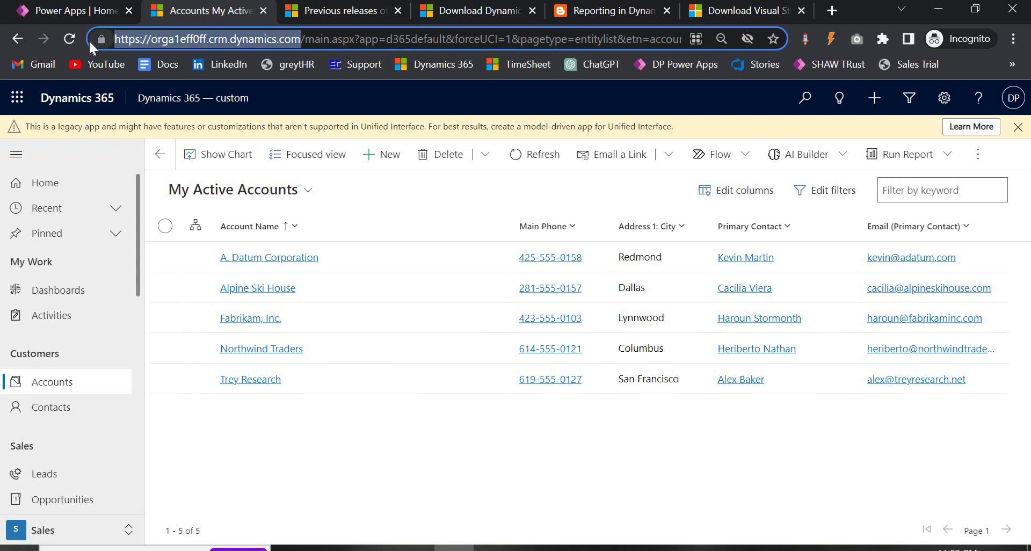
{"action": "left_click", "coordinate": [185, 19]}
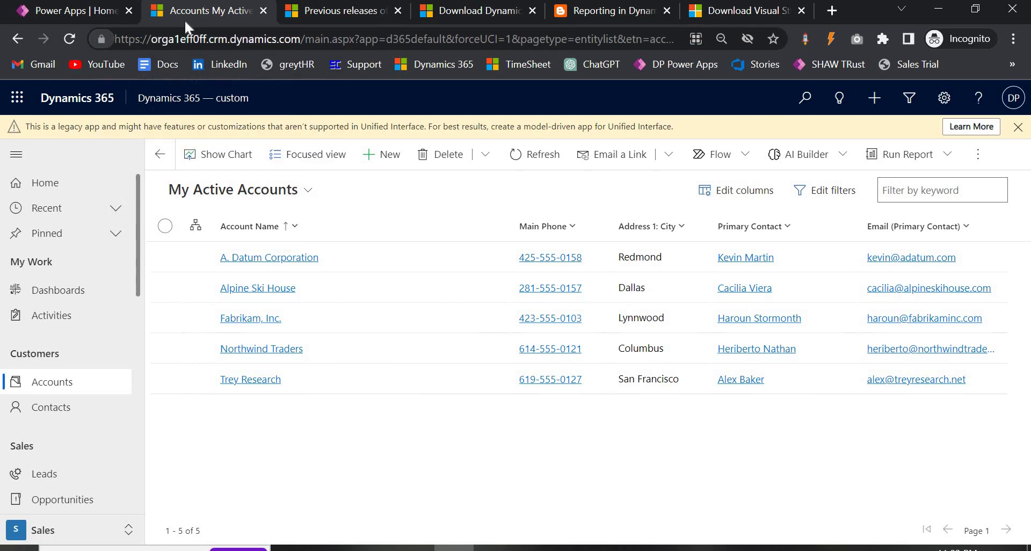
{"action": "left_click", "coordinate": [297, 40]}
{"action": "left_click", "coordinate": [301, 40]}
{"action": "left_click_drag", "start_coordinate": [305, 39], "coordinate": [60, 50]}
{"action": "key", "text": "ctrl+c"}
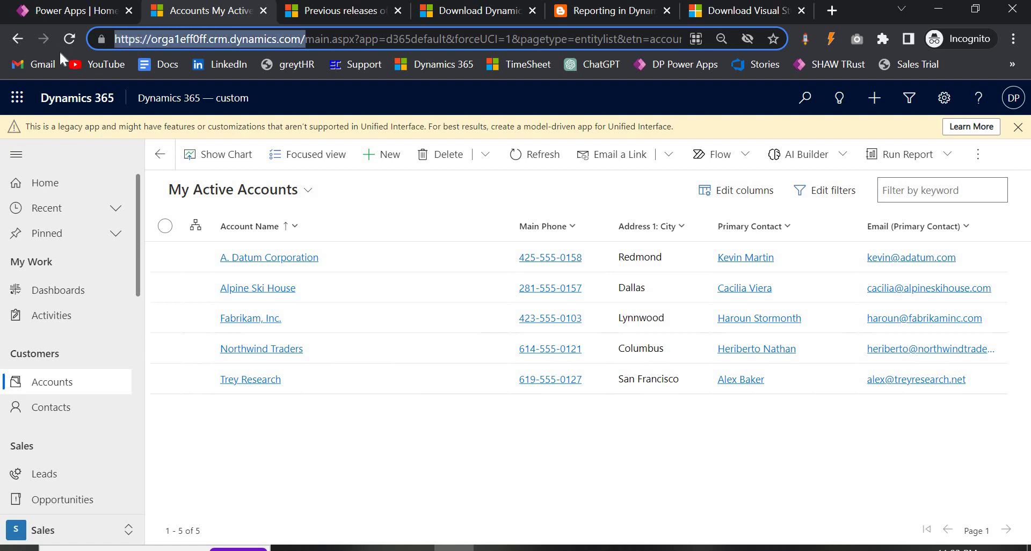
Step: Return to Visual Studio and name the new data source Dynamix Power Data Source
{"action": "key", "text": "alt+Tab"}
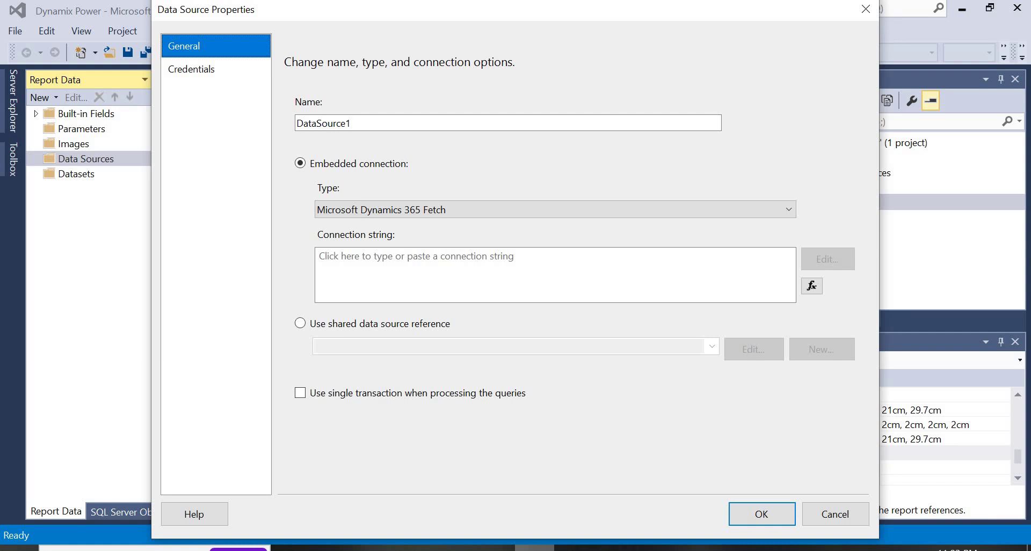
{"action": "left_click", "coordinate": [395, 125]}
{"action": "type", "text": "A"}
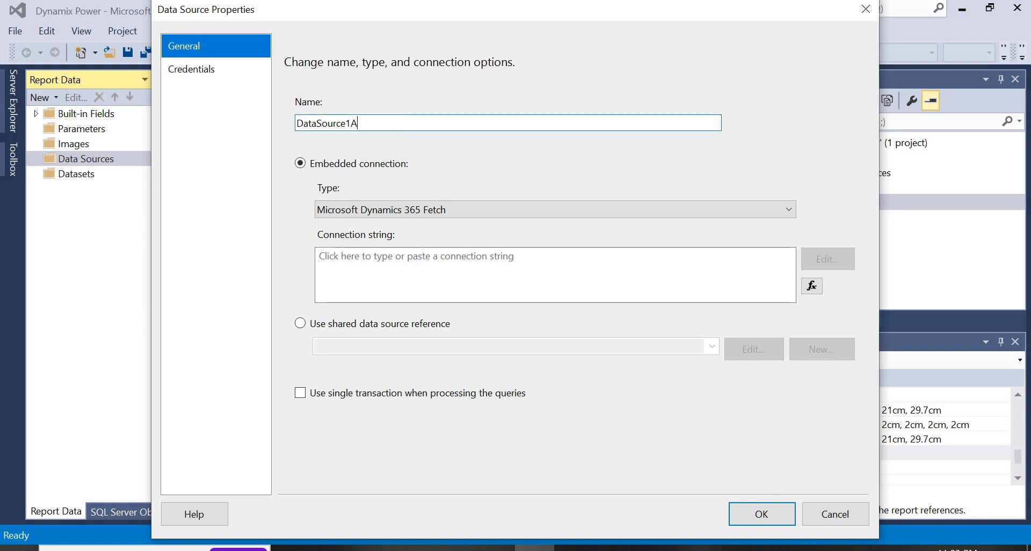
{"action": "key", "text": "ctrl+a"}
{"action": "type", "text": "Dynamix"}
{"action": "type", "text": "wer "}
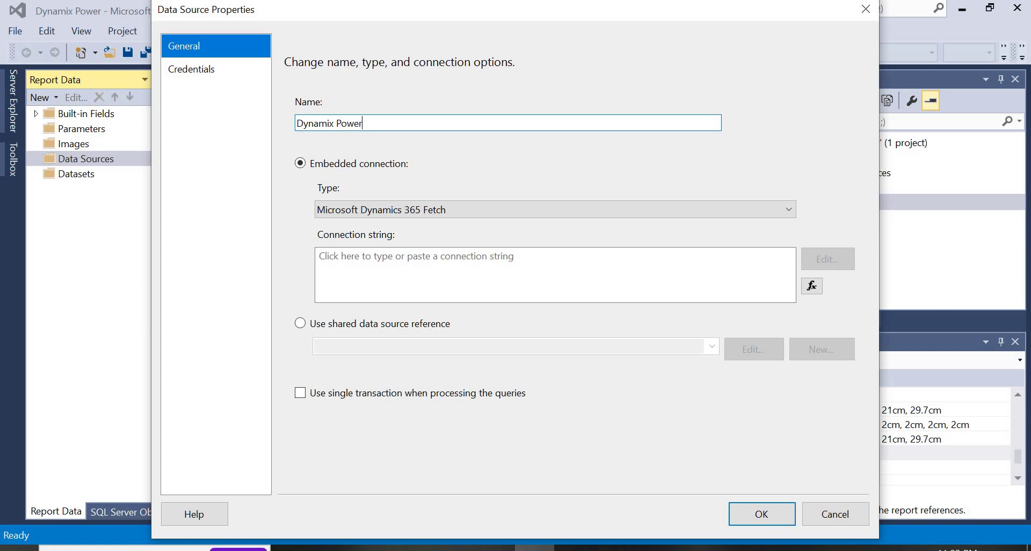
{"action": "type", "text": "Data Source"}
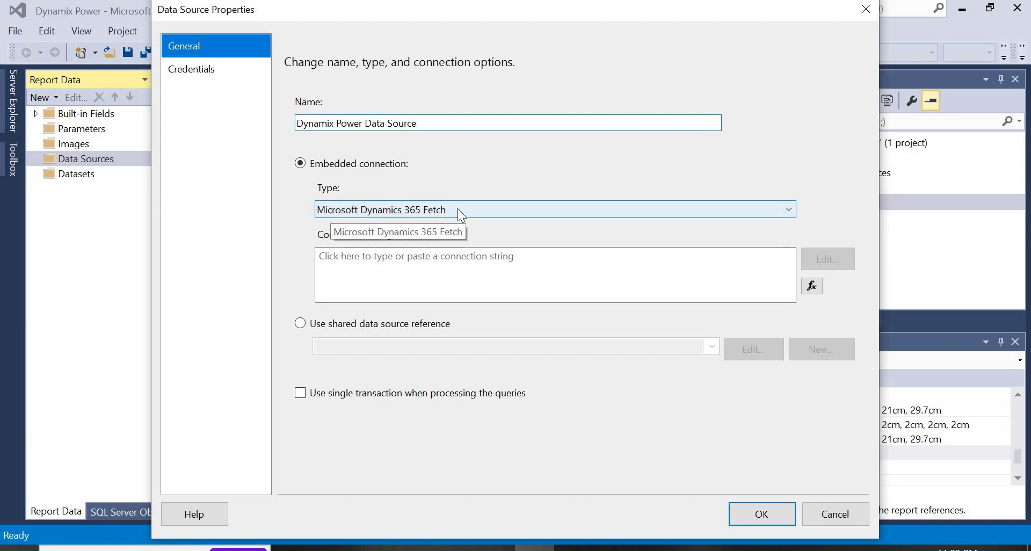
{"action": "left_click", "coordinate": [443, 268]}
{"action": "key", "text": "ctrl+v"}
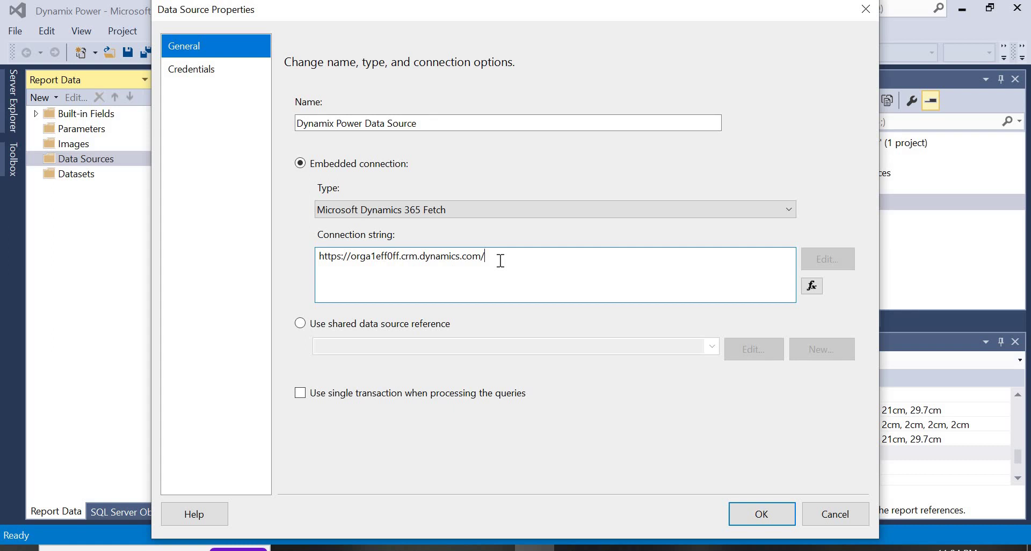
{"action": "left_click", "coordinate": [766, 511]}
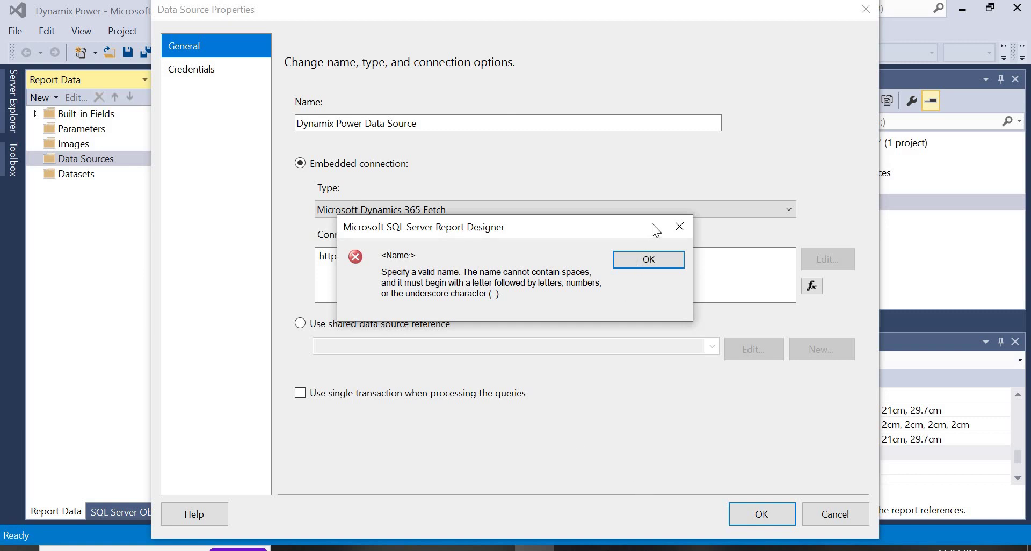
{"action": "left_click", "coordinate": [648, 260]}
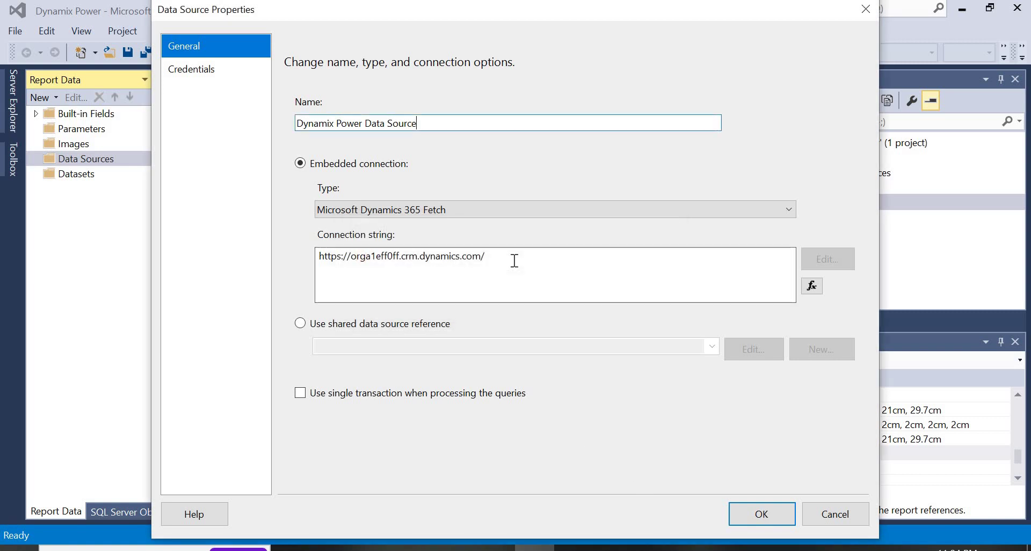
{"action": "left_click", "coordinate": [775, 513]}
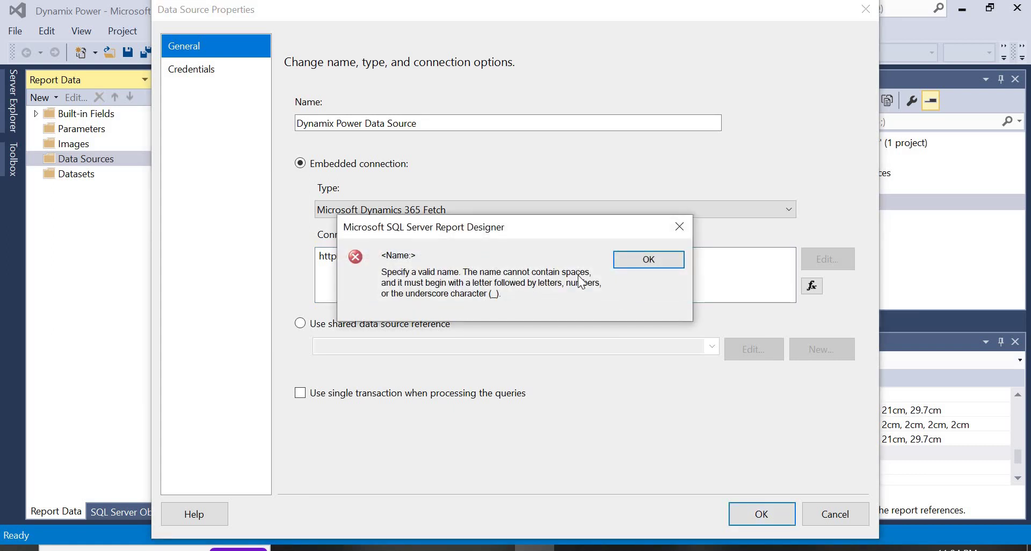
{"action": "left_click", "coordinate": [653, 265]}
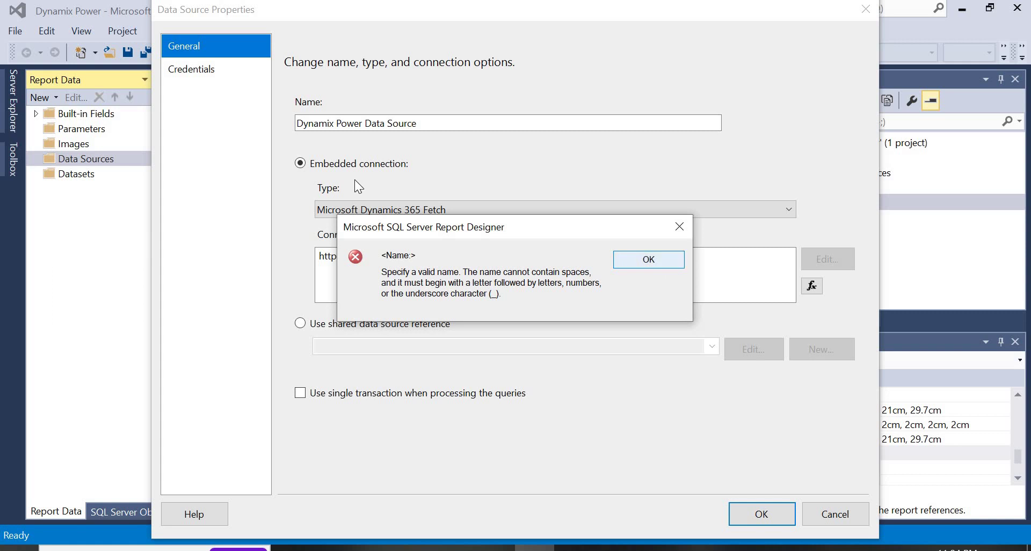
Step: Replace the spaces in the data source name with underscores, giving Dynamix_Power_Data_Source, and save the data source
{"action": "left_click", "coordinate": [342, 131]}
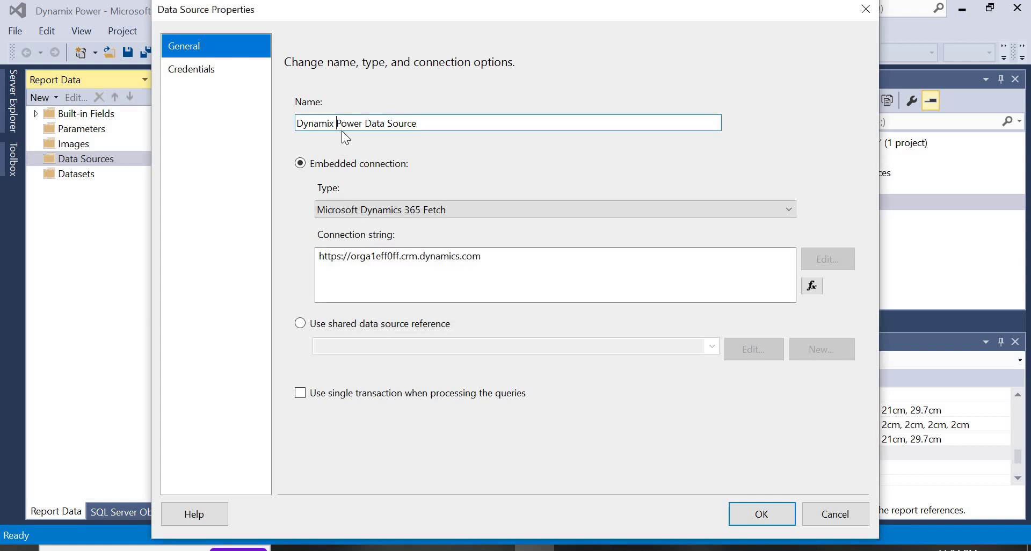
{"action": "key", "text": "BackSpace"}
{"action": "type", "text": "_"}
{"action": "key", "text": "ctrl+Right"}
{"action": "key", "text": "BackSpace"}
{"action": "type", "text": "_"}
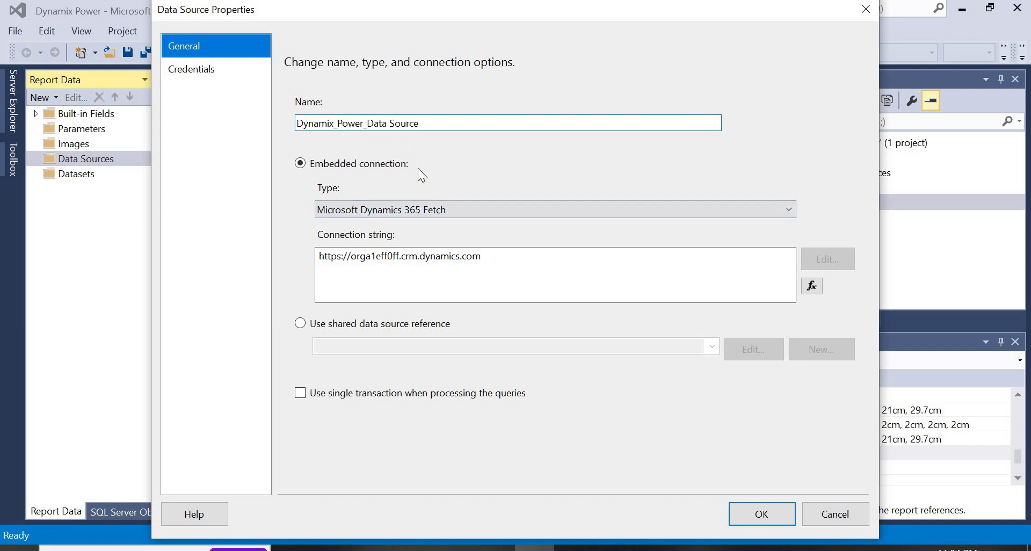
{"action": "key", "text": "BackSpace"}
{"action": "type", "text": "_"}
{"action": "left_click", "coordinate": [761, 513]}
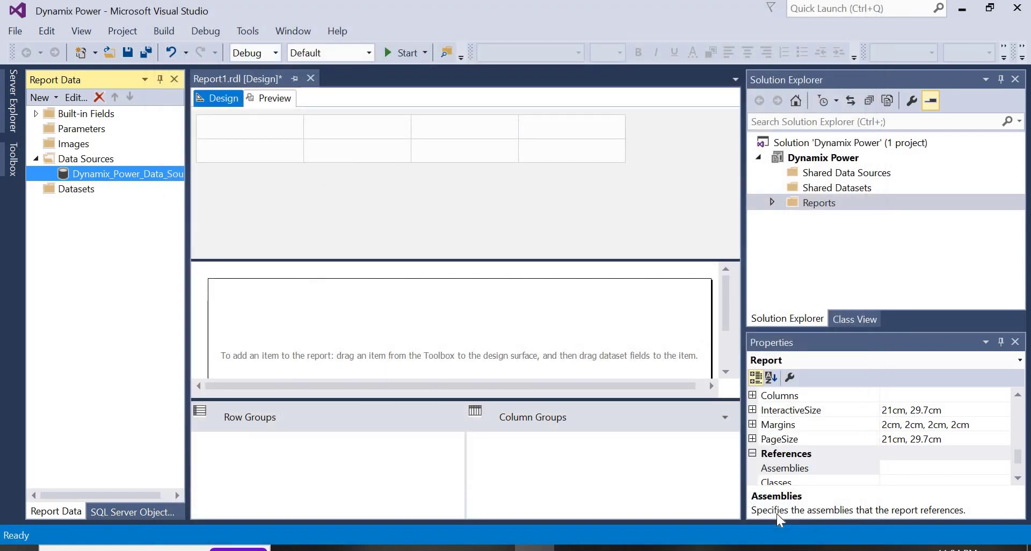
Step: Begin adding a dataset to the report and name it DynamixPowerDataSet
{"action": "right_click", "coordinate": [76, 189]}
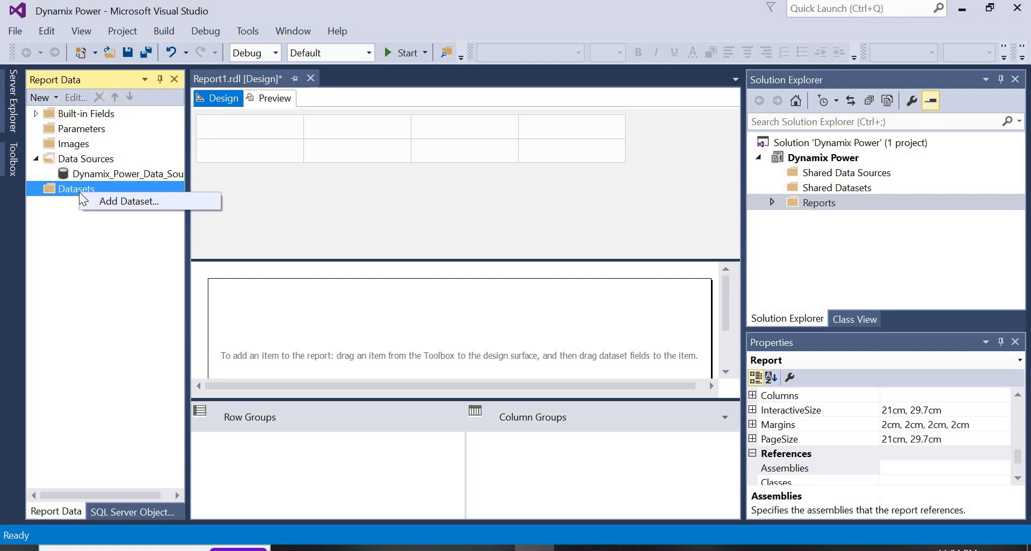
{"action": "left_click", "coordinate": [133, 202]}
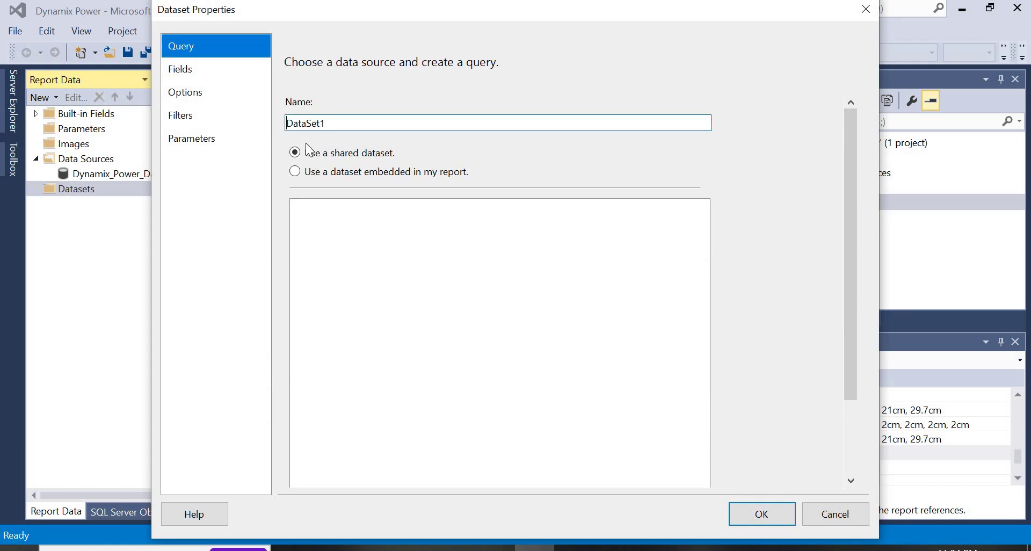
{"action": "left_click", "coordinate": [287, 123]}
{"action": "type", "text": "DynamixPower"}
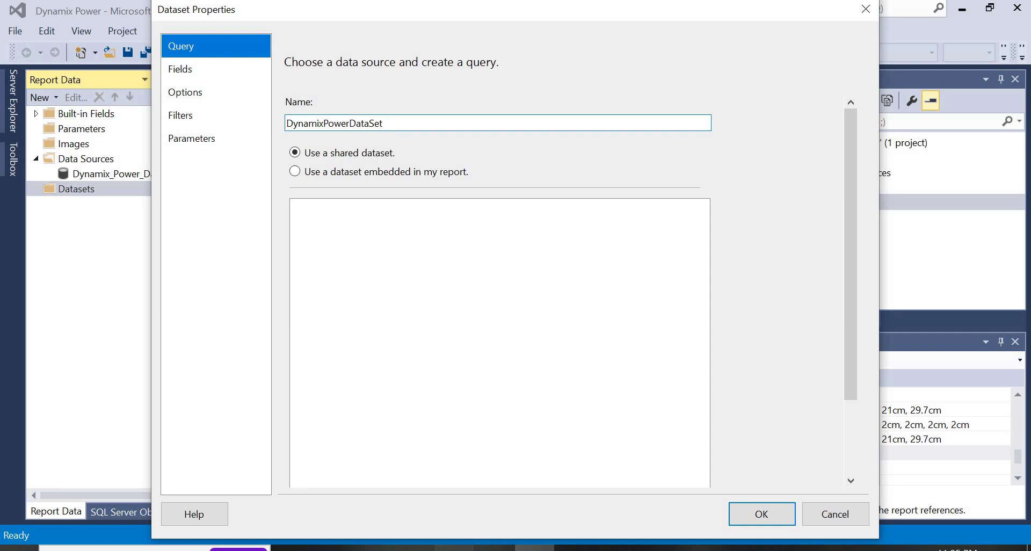
Step: Switch to Dynamics 365 in the browser and open Advanced find from the Accounts list
{"action": "key", "text": "alt+Tab"}
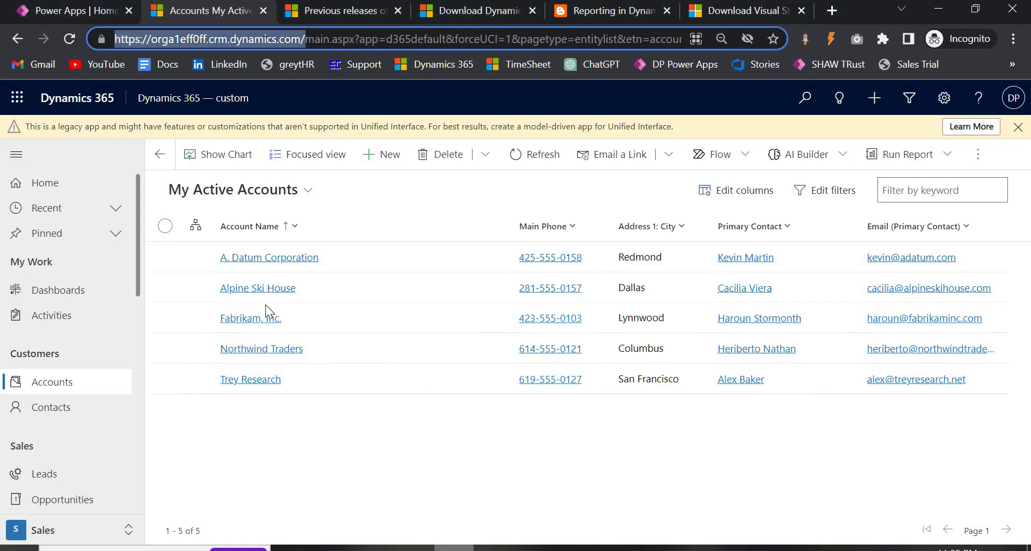
{"action": "left_click", "coordinate": [81, 384]}
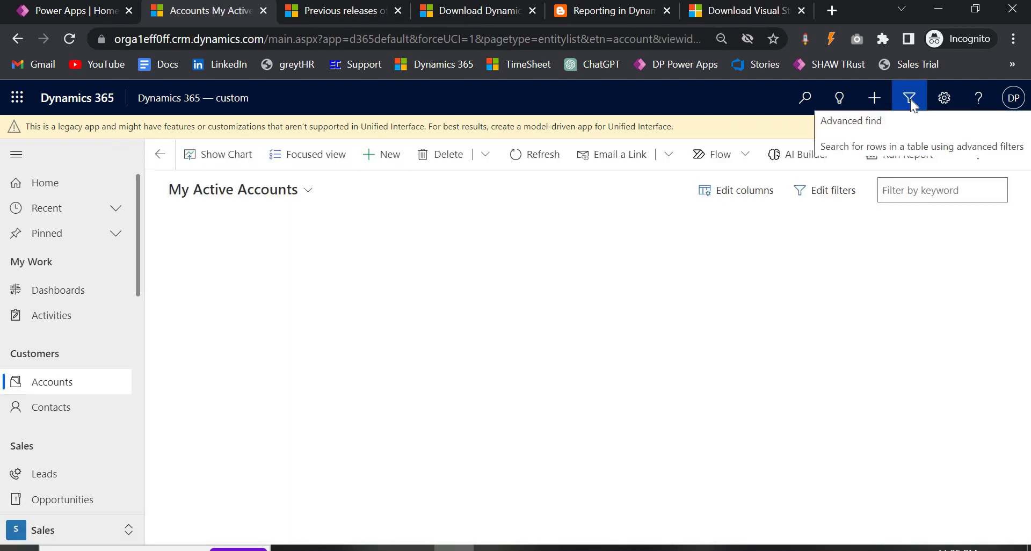
{"action": "left_click", "coordinate": [910, 98]}
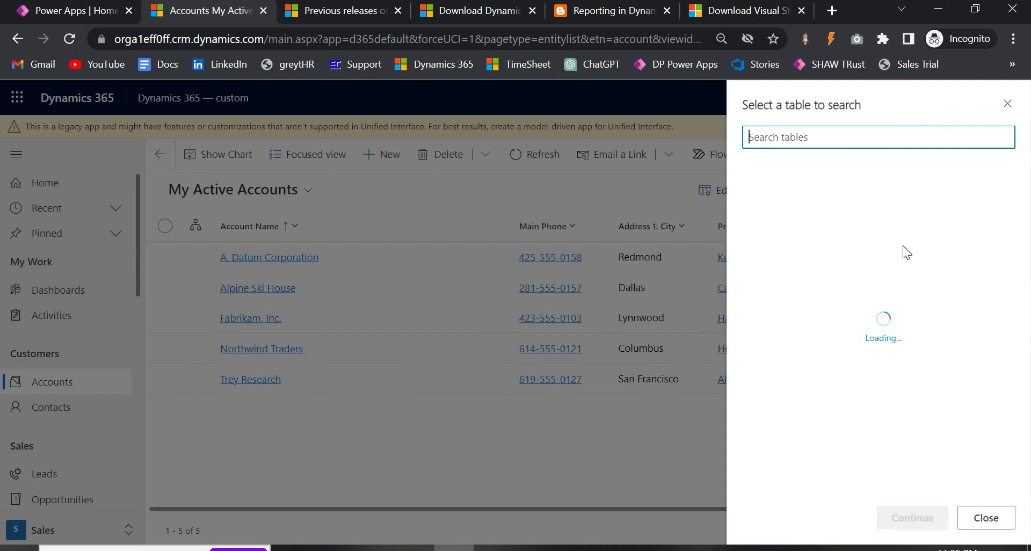
Step: Duplicate the Accounts browser tab and return to the original one
{"action": "right_click", "coordinate": [209, 10]}
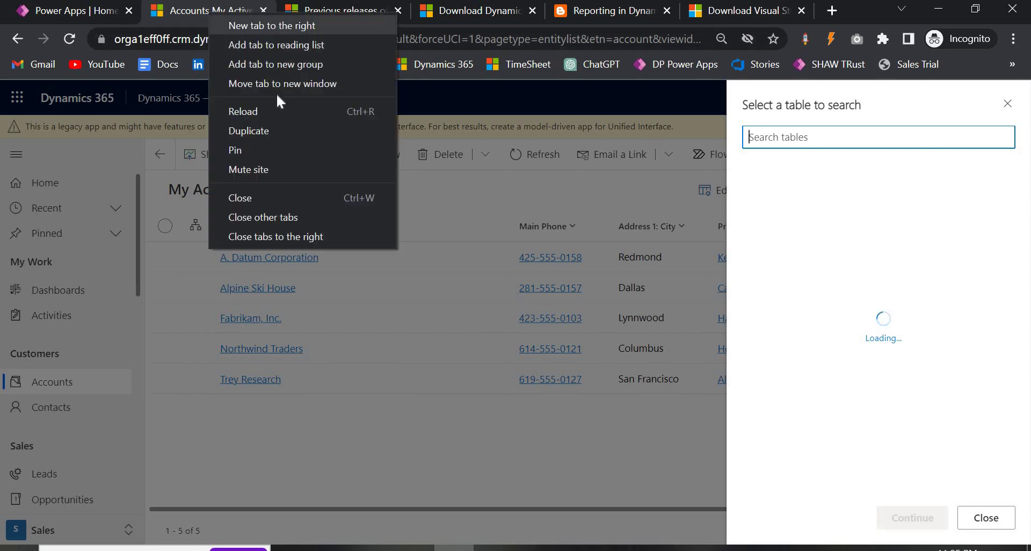
{"action": "left_click", "coordinate": [267, 129]}
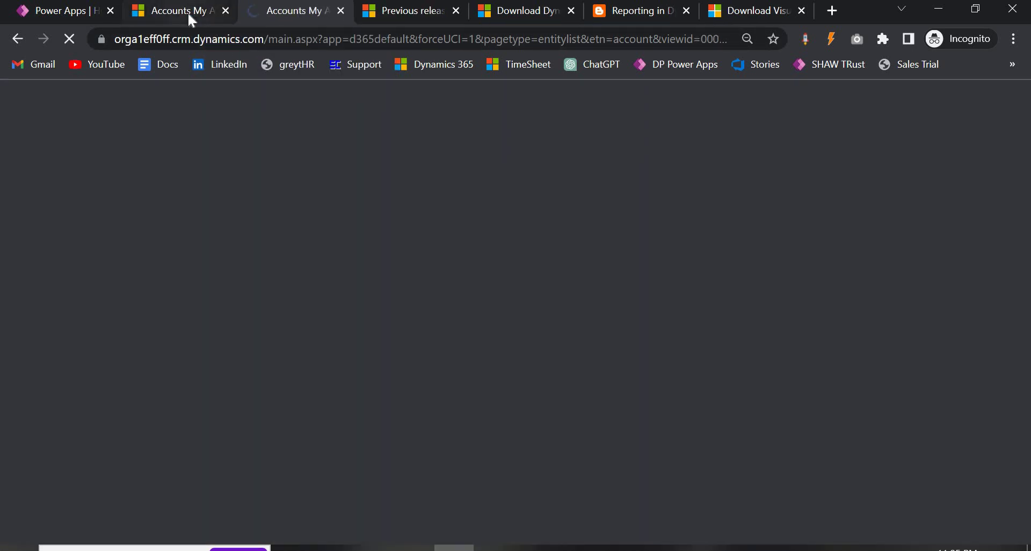
{"action": "left_click", "coordinate": [188, 11]}
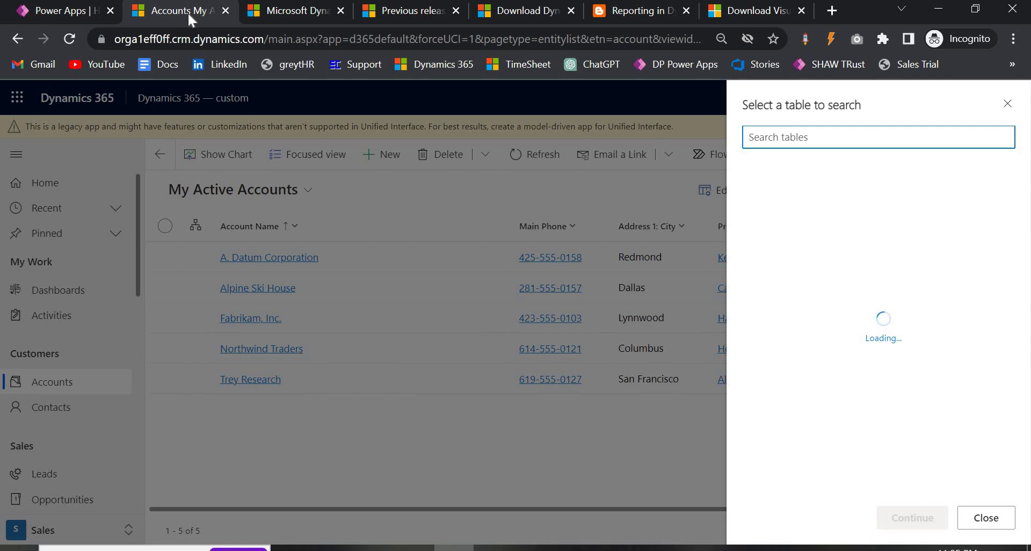
Step: Reload the original Accounts page with Advanced find reopened, and complete the sign-in on both Accounts tabs
{"action": "left_click", "coordinate": [1005, 105]}
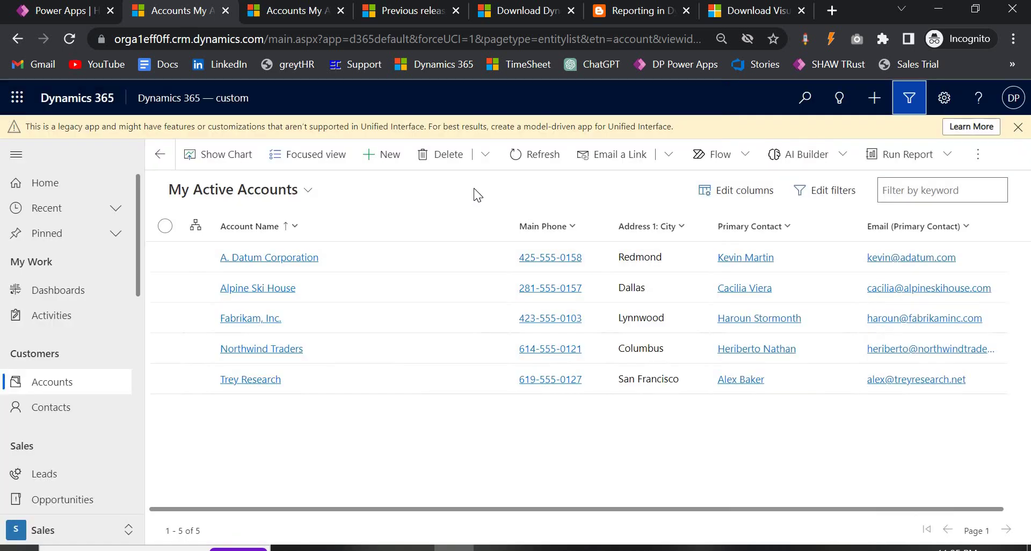
{"action": "key", "text": "ctrl+l"}
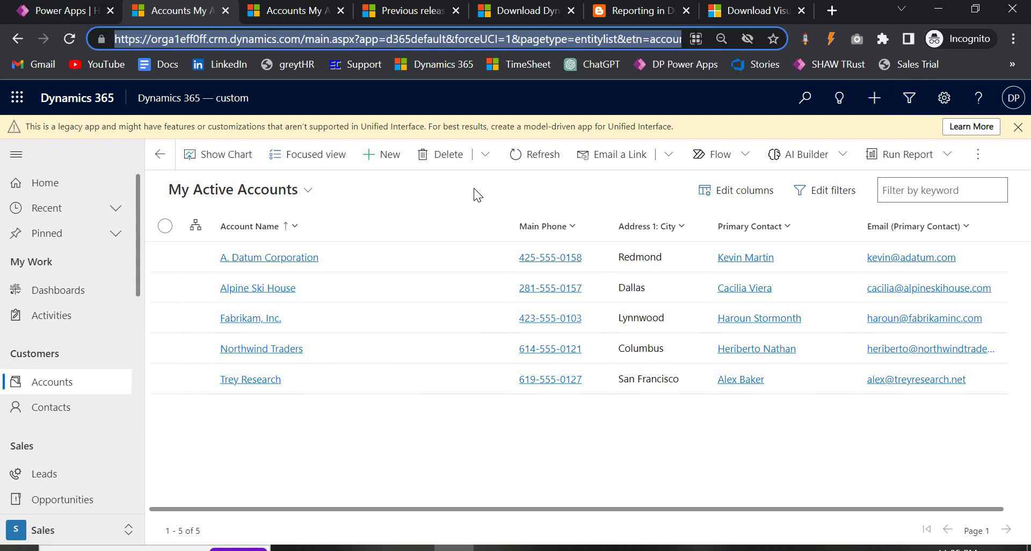
{"action": "key", "text": "Return"}
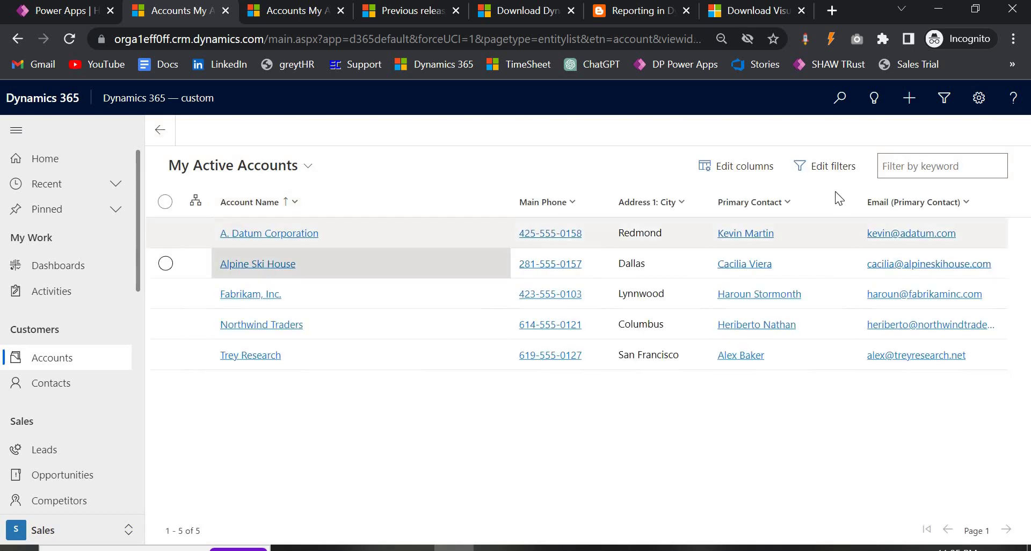
{"action": "left_click", "coordinate": [935, 102]}
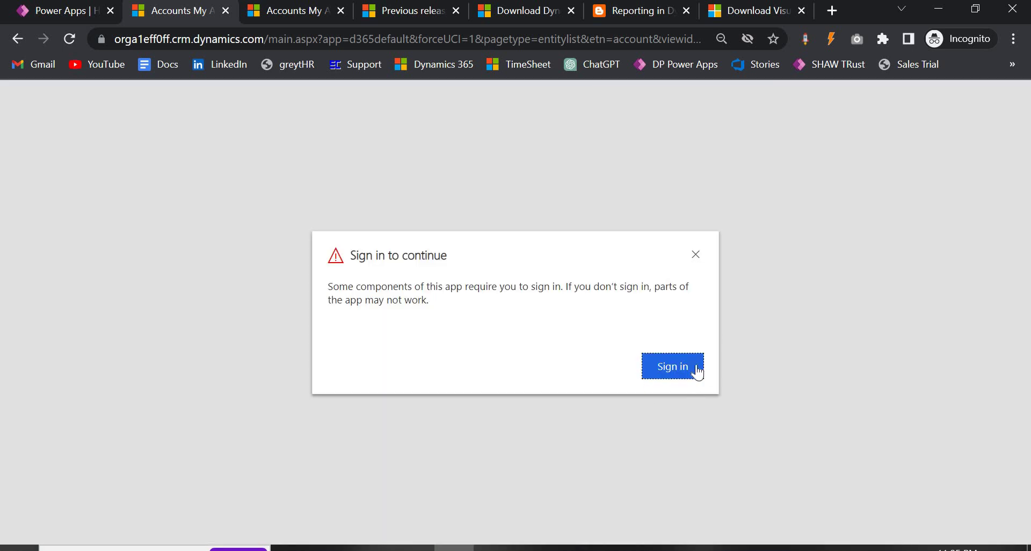
{"action": "left_click", "coordinate": [685, 369]}
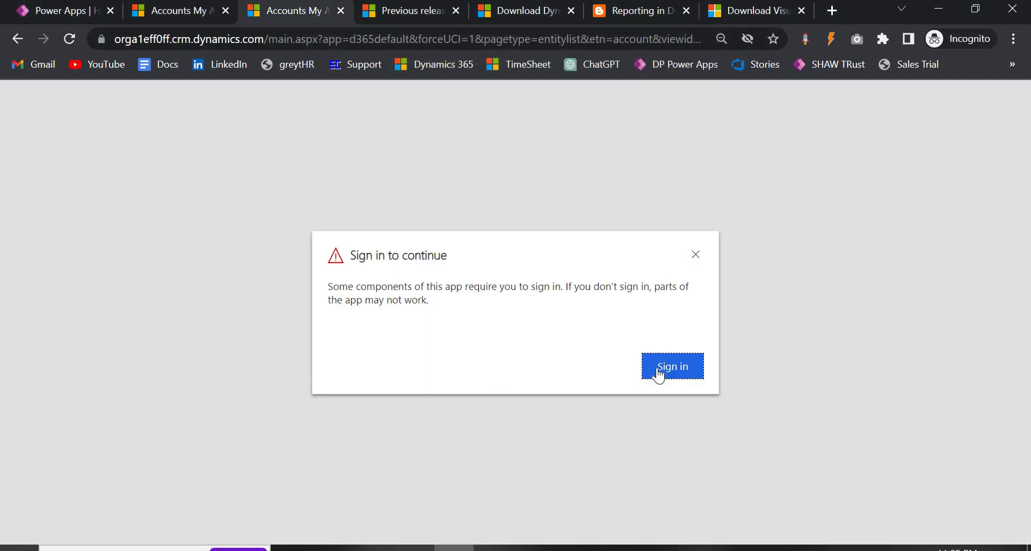
{"action": "left_click", "coordinate": [659, 371]}
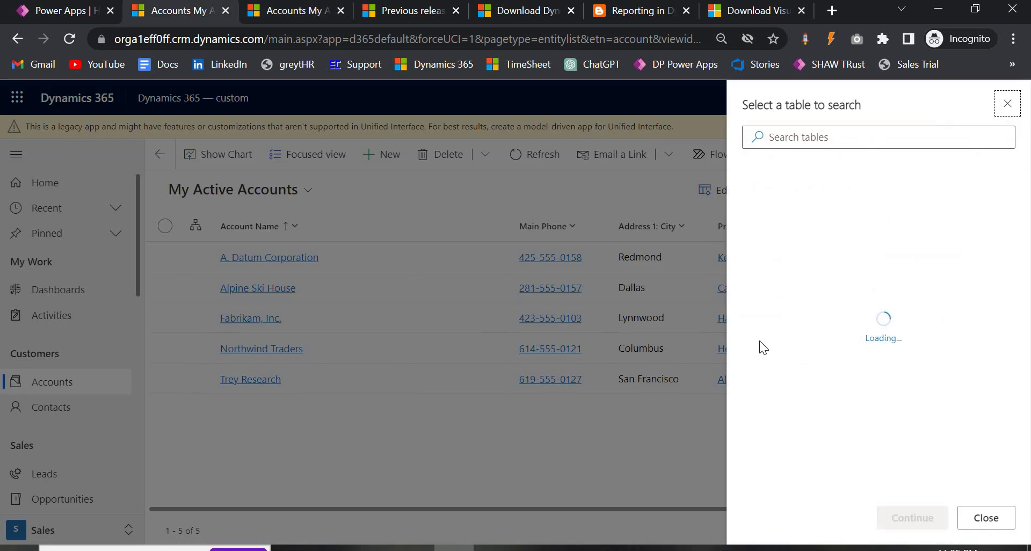
Step: In the duplicated Accounts tab, switch from the Dynamics 365 — custom app to the Sales trial app
{"action": "left_click", "coordinate": [283, 12]}
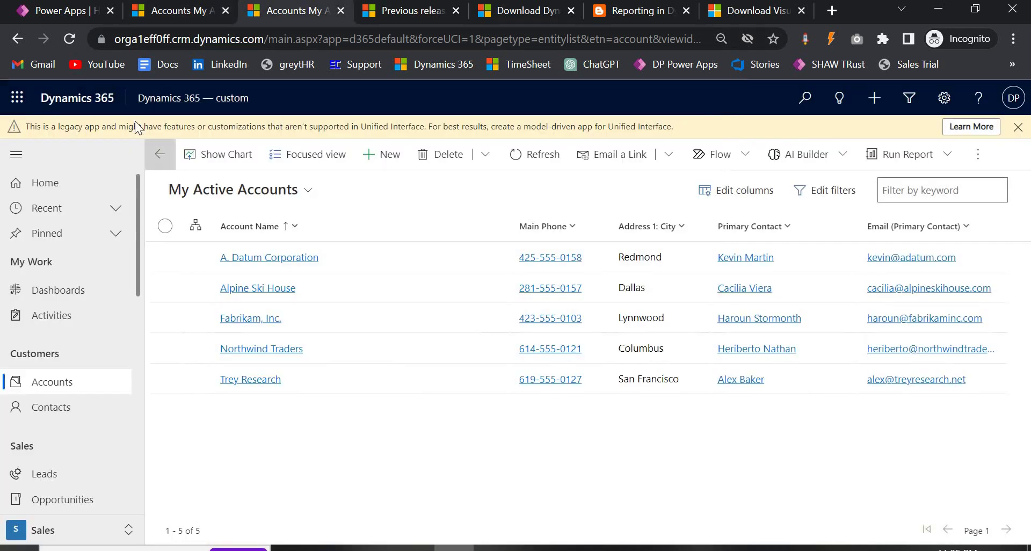
{"action": "left_click", "coordinate": [176, 97]}
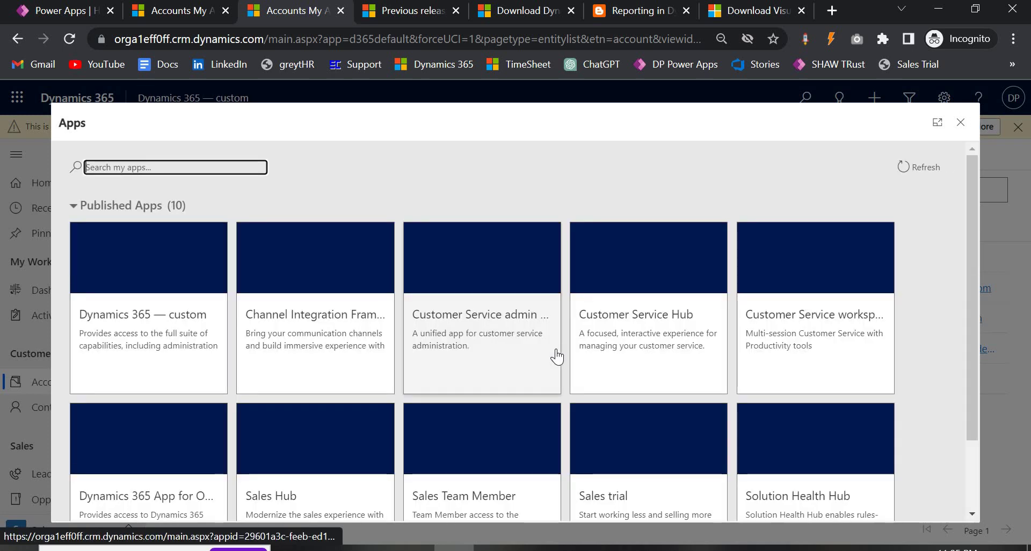
{"action": "scroll", "coordinate": [693, 364], "scroll_direction": "down", "scroll_amount": 2}
{"action": "left_click", "coordinate": [692, 364]}
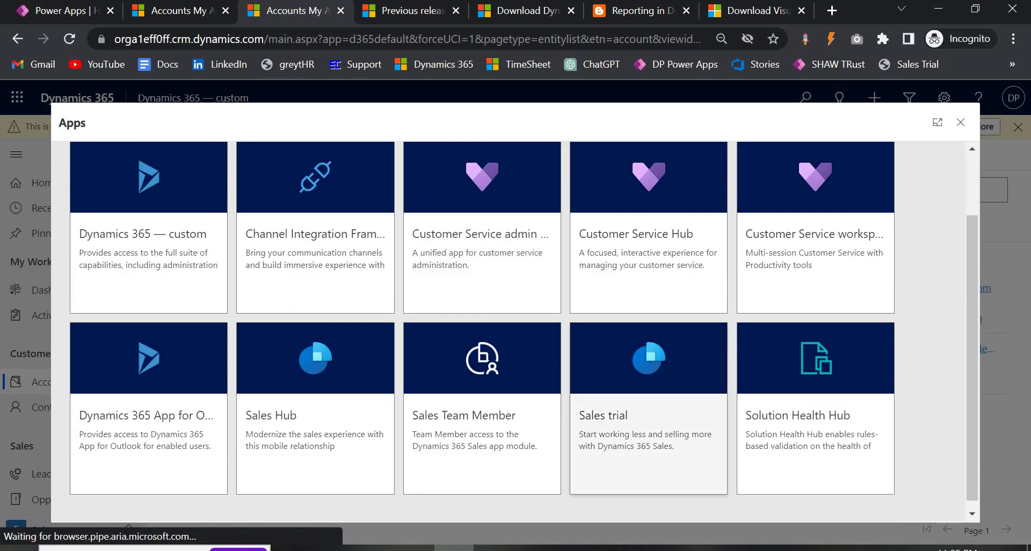
Step: Return to the duplicated tab and open the Accounts list in the Sales trial app
{"action": "left_click", "coordinate": [182, 11]}
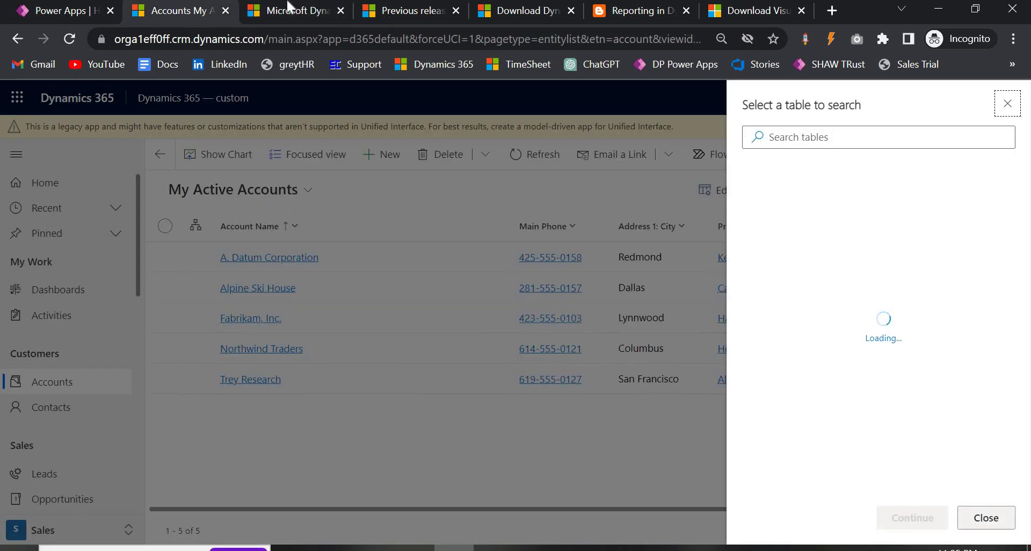
{"action": "left_click", "coordinate": [288, 10]}
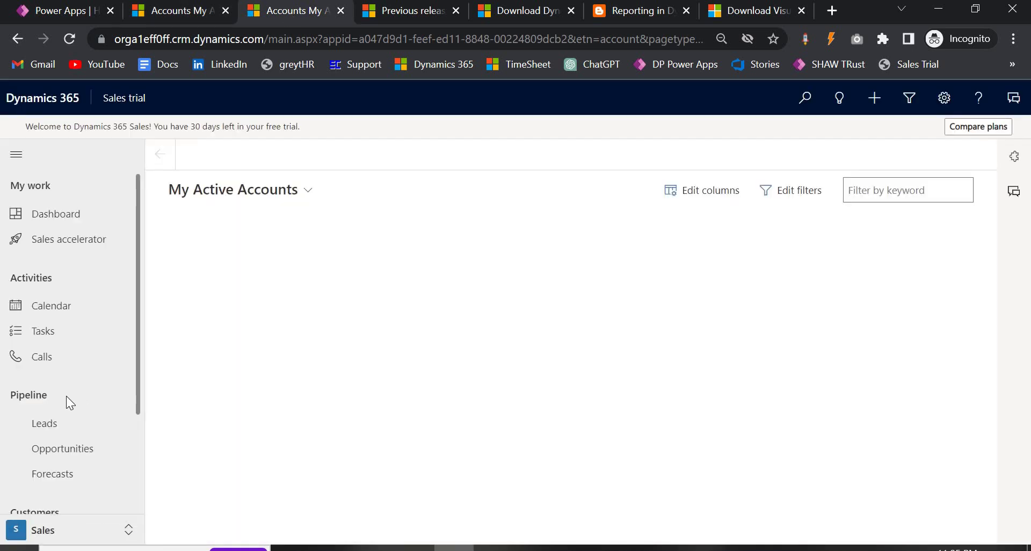
{"action": "scroll", "coordinate": [66, 395], "scroll_direction": "down", "scroll_amount": 2}
{"action": "left_click", "coordinate": [54, 487]}
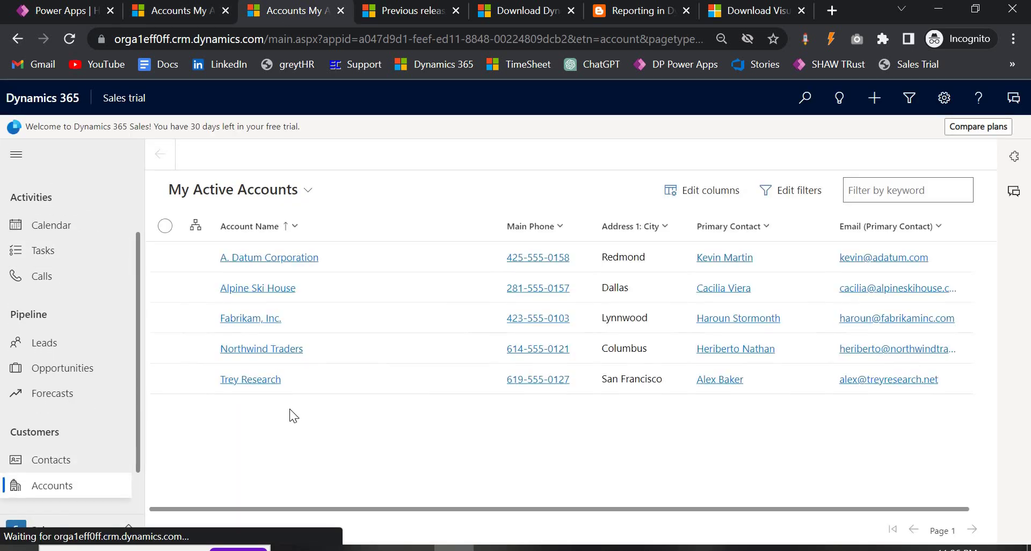
Step: Open Advanced find, complete the requested sign-in, and choose Accounts as the table to search
{"action": "left_click", "coordinate": [909, 98]}
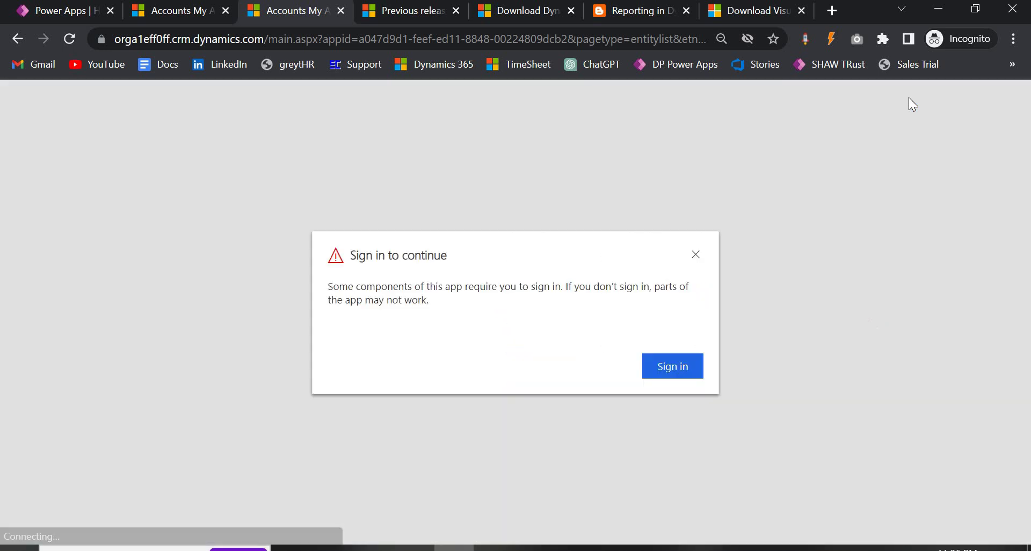
{"action": "left_click", "coordinate": [699, 368]}
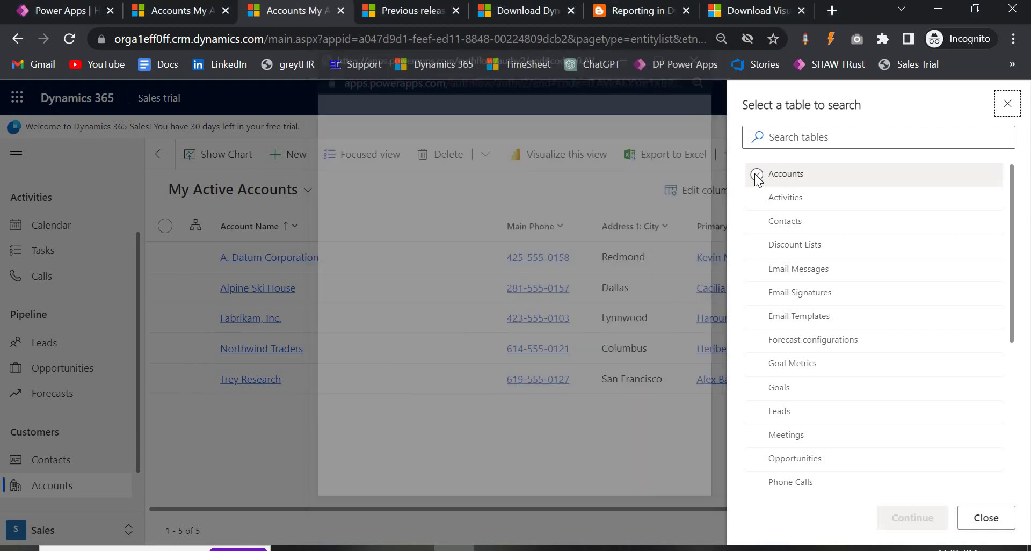
{"action": "left_click", "coordinate": [757, 174]}
{"action": "left_click", "coordinate": [919, 520]}
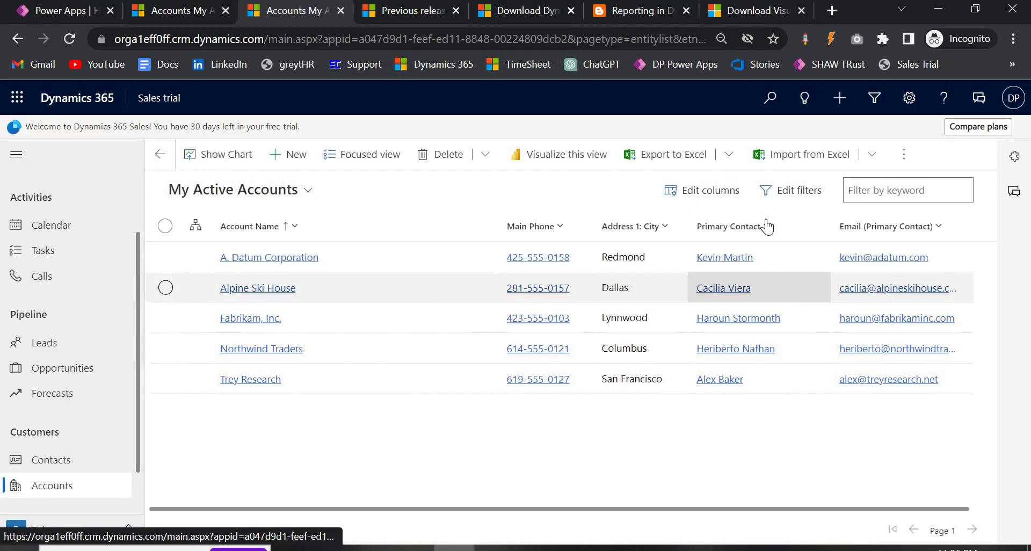
Step: Edit the Accounts view filters and delete the Owner condition, keeping only the active Status condition
{"action": "left_click", "coordinate": [790, 190]}
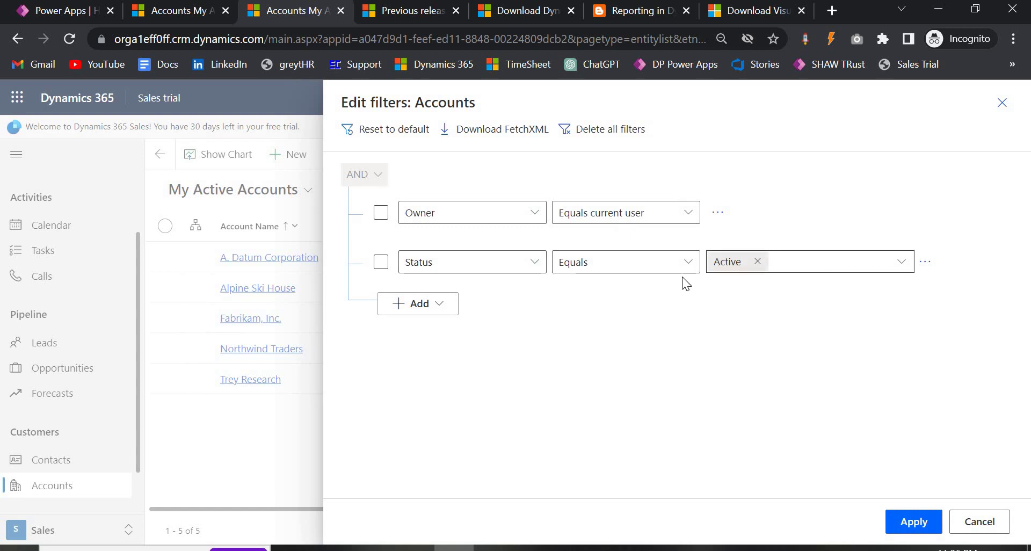
{"action": "left_click", "coordinate": [440, 306]}
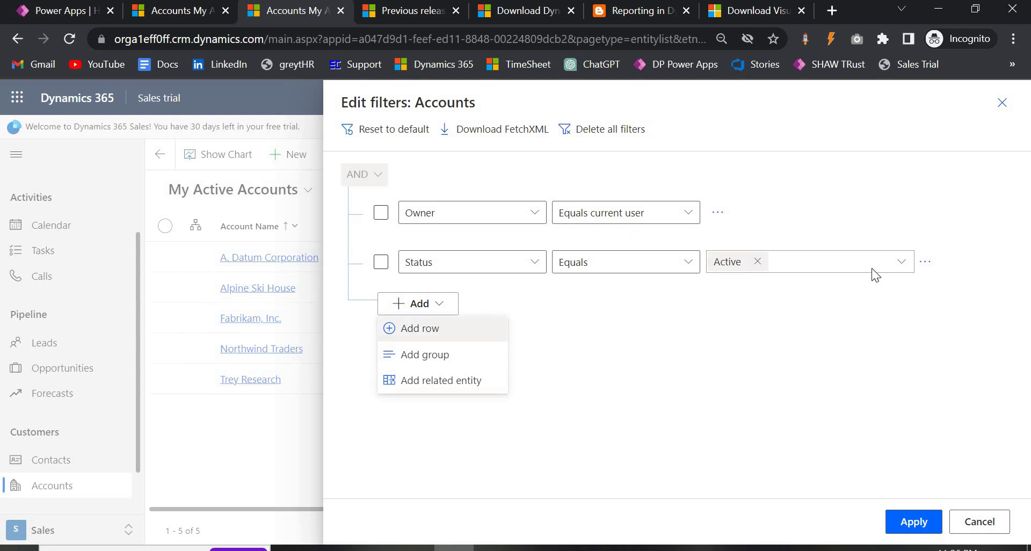
{"action": "left_click", "coordinate": [718, 215]}
{"action": "left_click", "coordinate": [717, 215]}
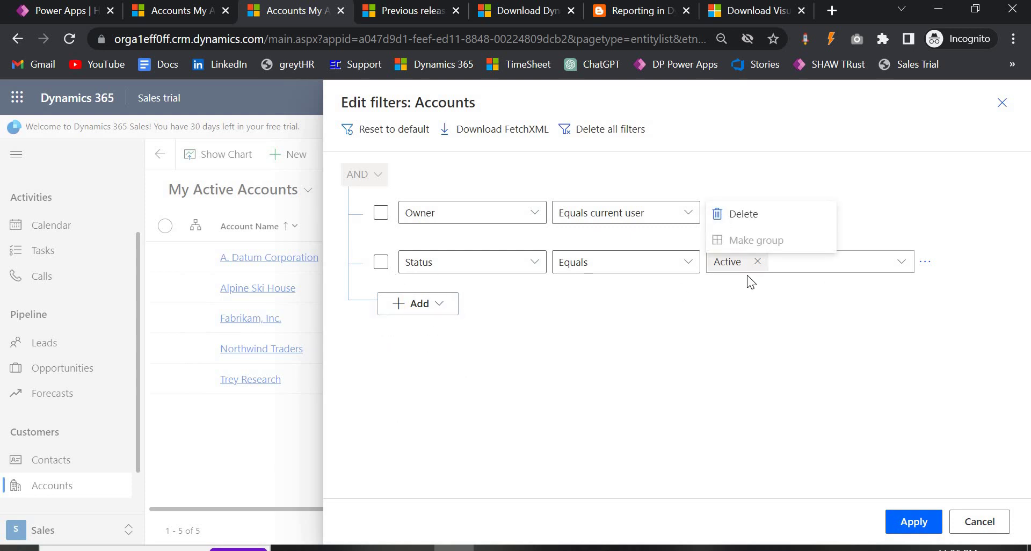
{"action": "left_click", "coordinate": [744, 214]}
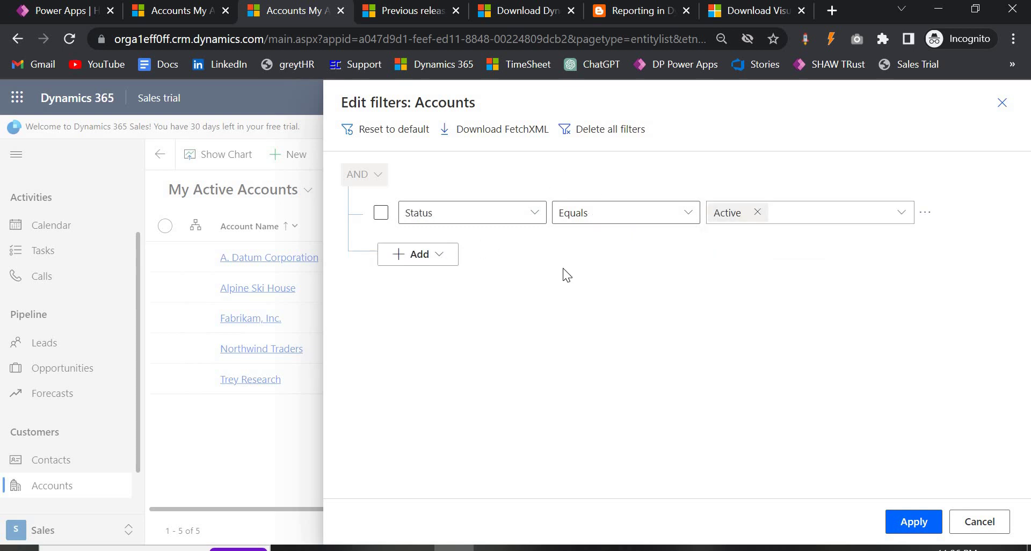
Step: Download the filter's FetchXML as an XML document to the Desktop and open it in Notepad
{"action": "left_click", "coordinate": [491, 131]}
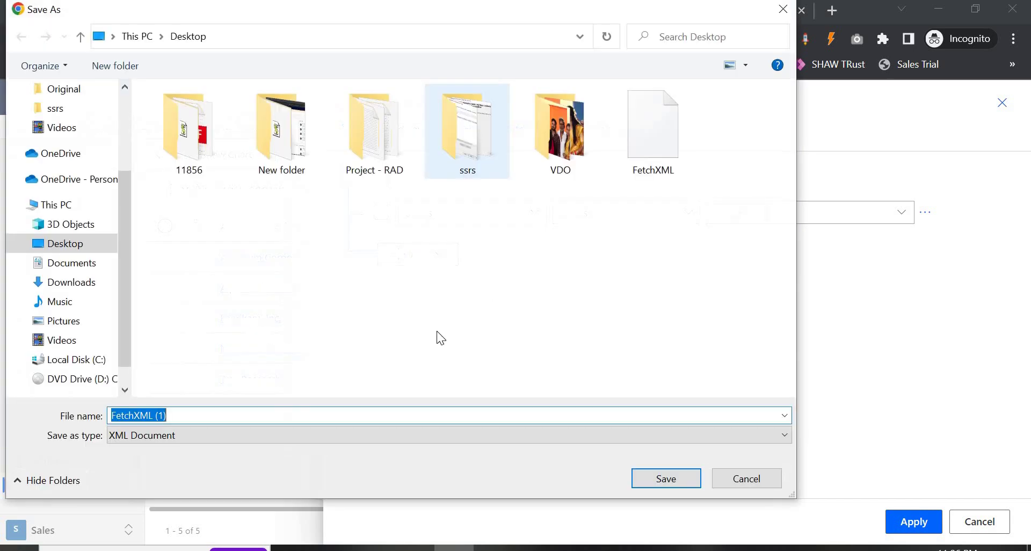
{"action": "left_click", "coordinate": [79, 241]}
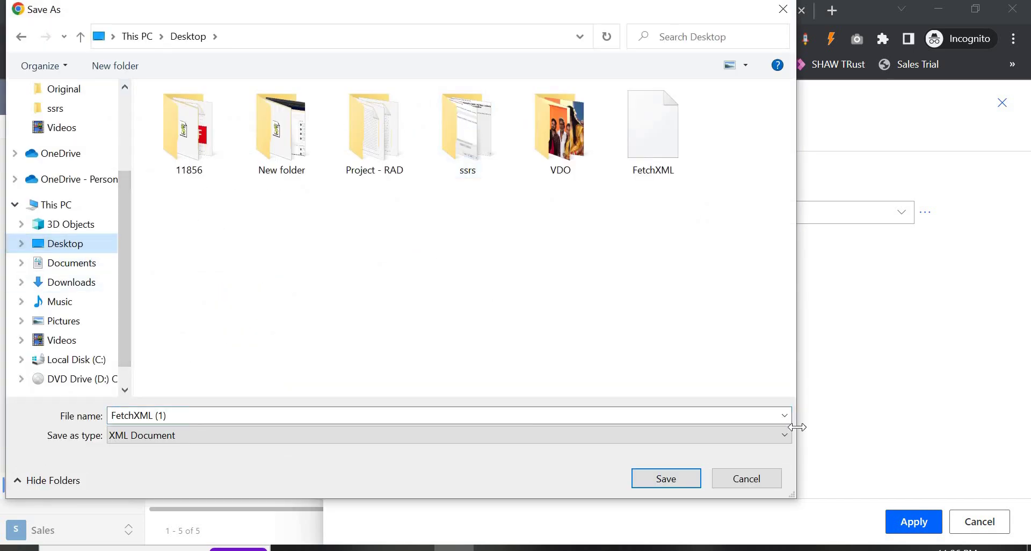
{"action": "left_click", "coordinate": [690, 478]}
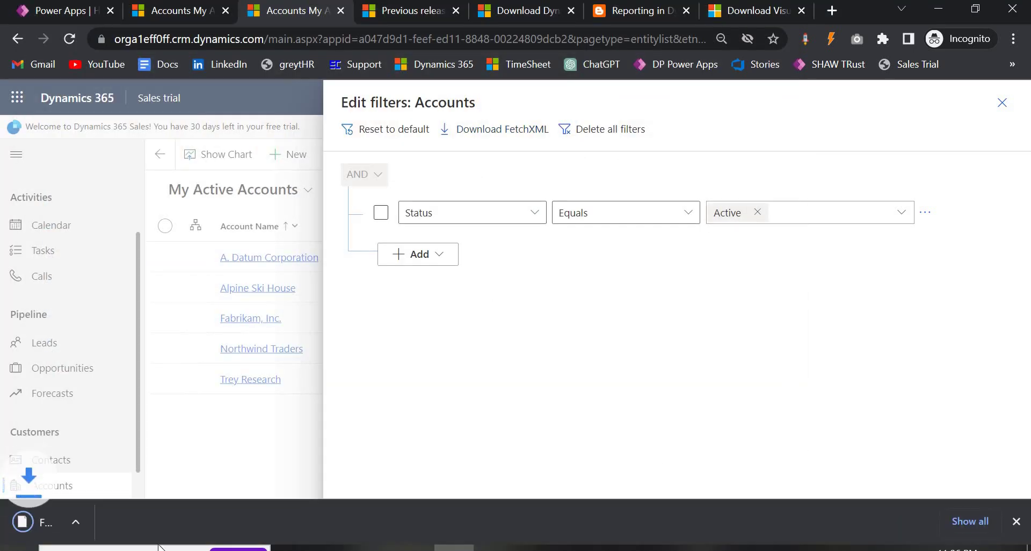
{"action": "left_click", "coordinate": [123, 520]}
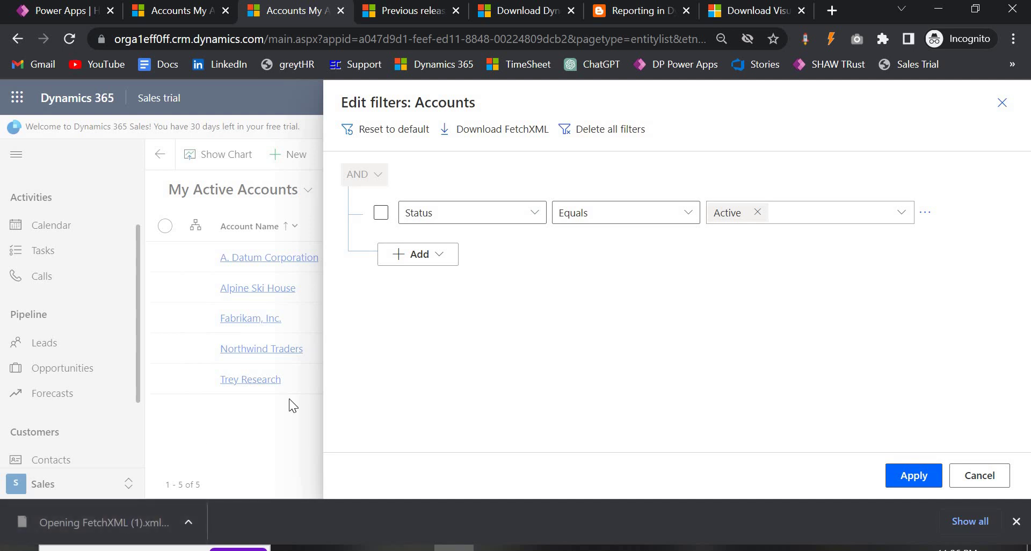
{"action": "scroll", "coordinate": [492, 427], "scroll_direction": "down", "scroll_amount": 1}
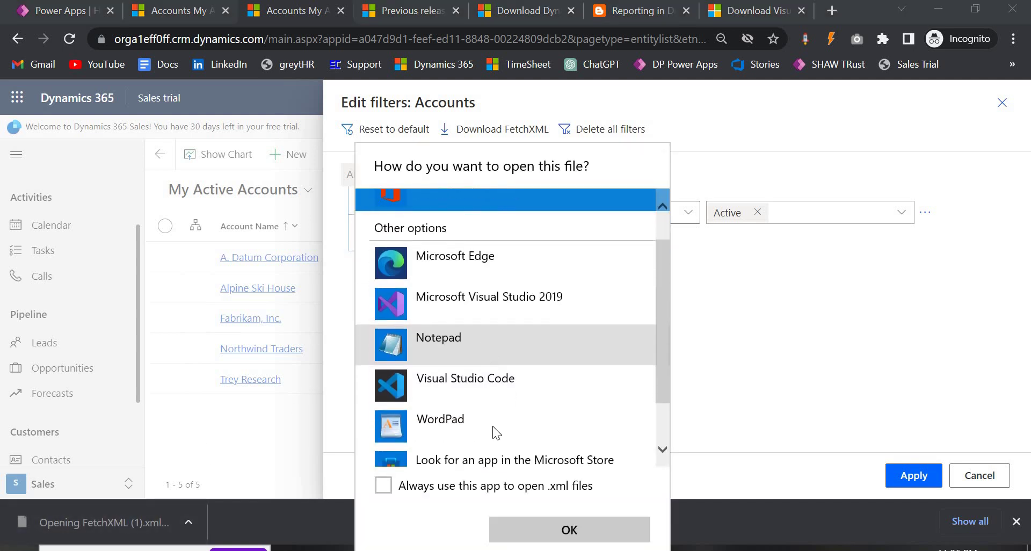
{"action": "left_click", "coordinate": [476, 338]}
{"action": "double_click", "coordinate": [477, 324]}
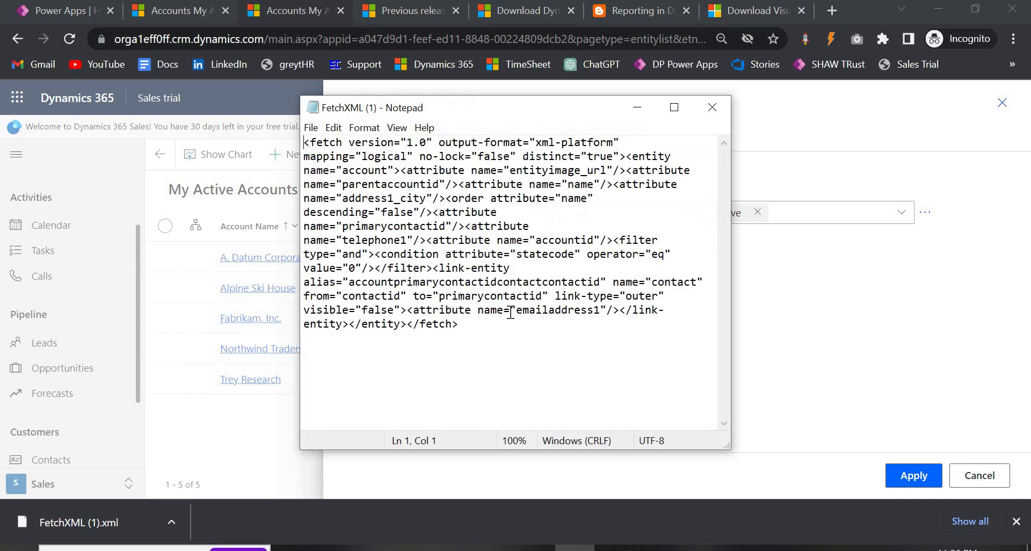
Step: Copy the entire FetchXML query, close Notepad and the filter editor, and return to the dataset properties in Visual Studio
{"action": "left_click", "coordinate": [511, 312]}
{"action": "key", "text": "ctrl+a"}
{"action": "key", "text": "ctrl+c"}
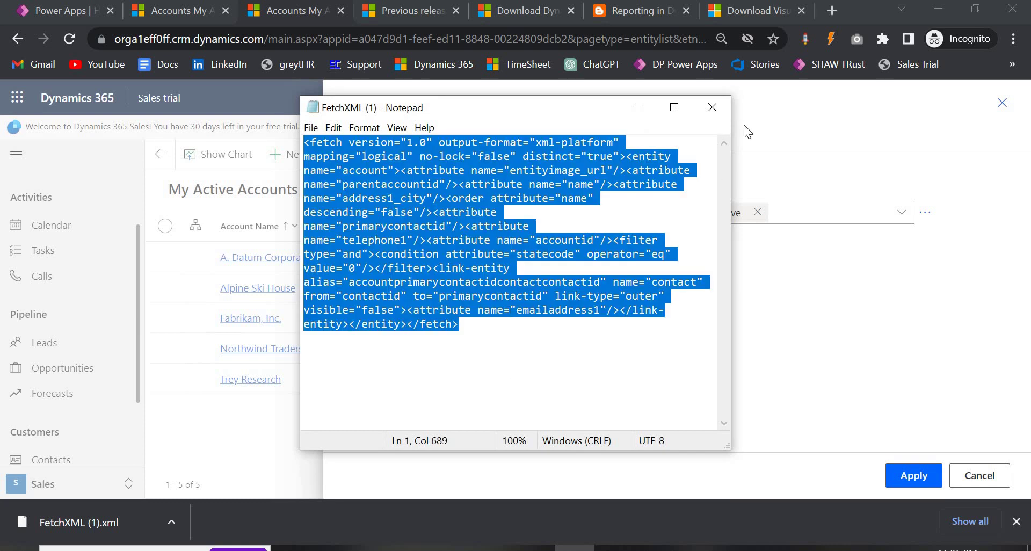
{"action": "left_click", "coordinate": [714, 108]}
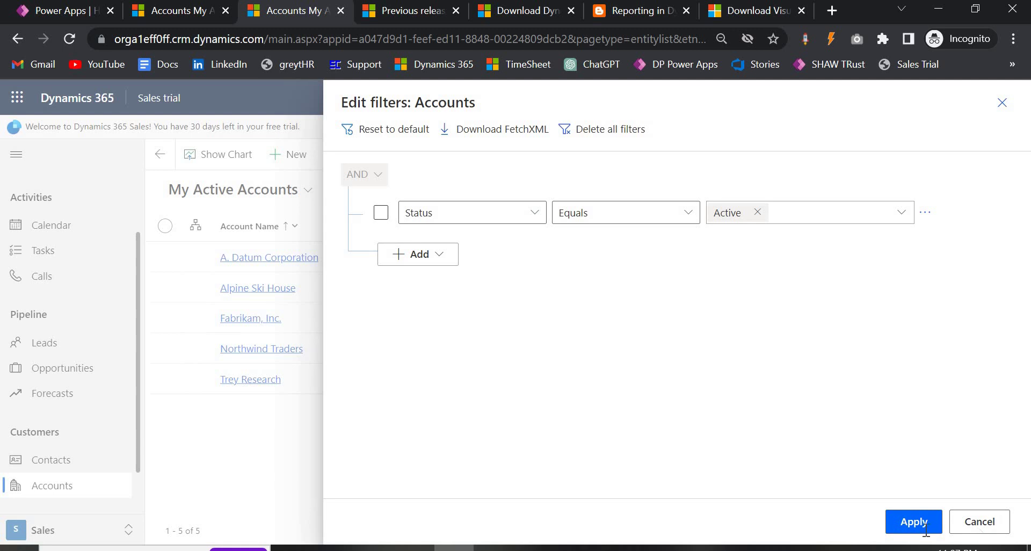
{"action": "left_click", "coordinate": [976, 529]}
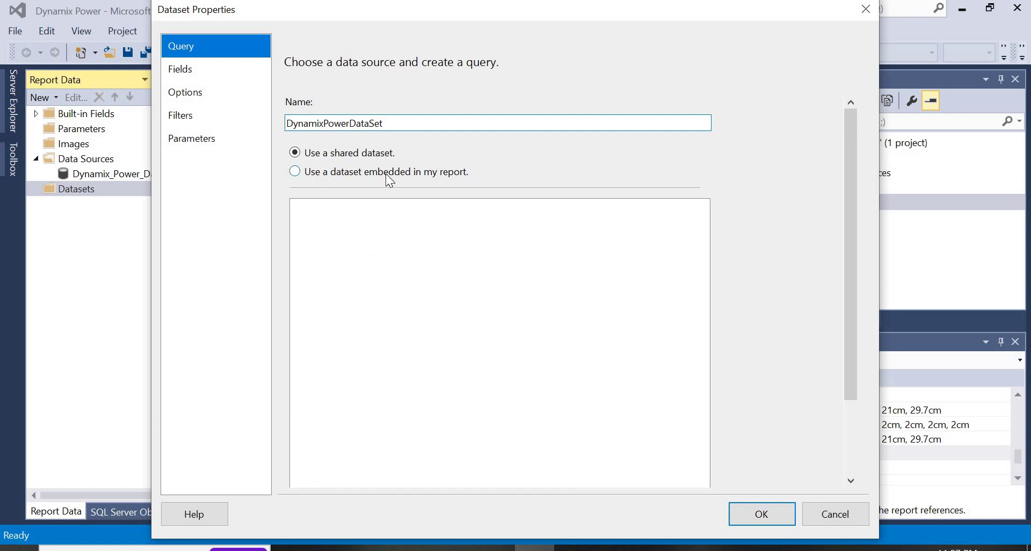
Step: Make DynamixPowerDataSet a dataset embedded in the report and paste the copied FetchXML as its text query
{"action": "left_click", "coordinate": [421, 173]}
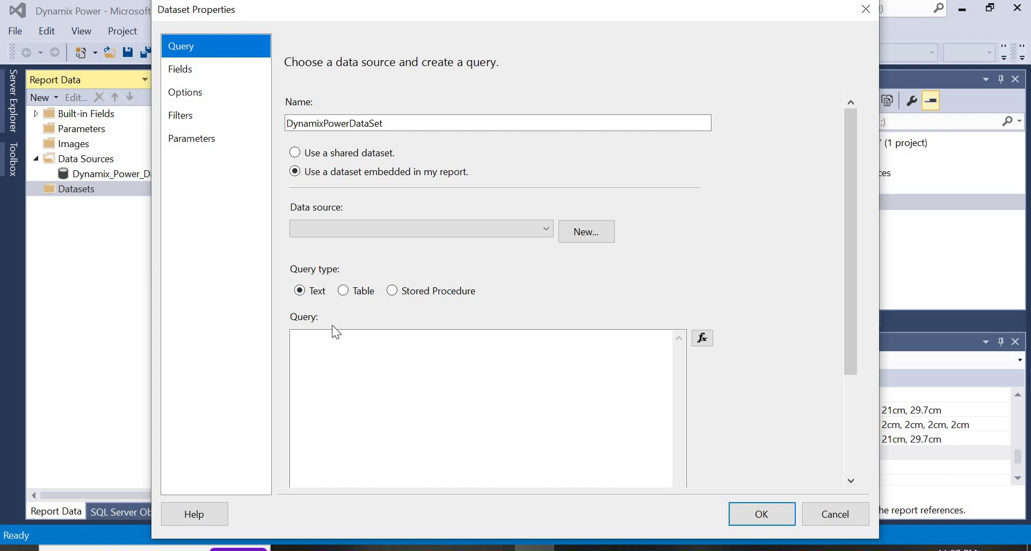
{"action": "left_click", "coordinate": [365, 355]}
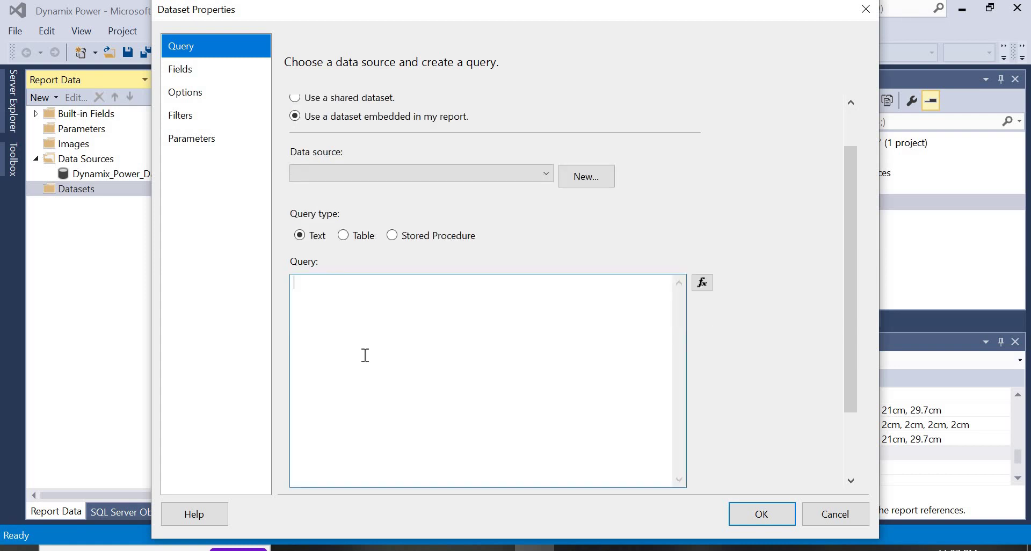
{"action": "key", "text": "ctrl+v"}
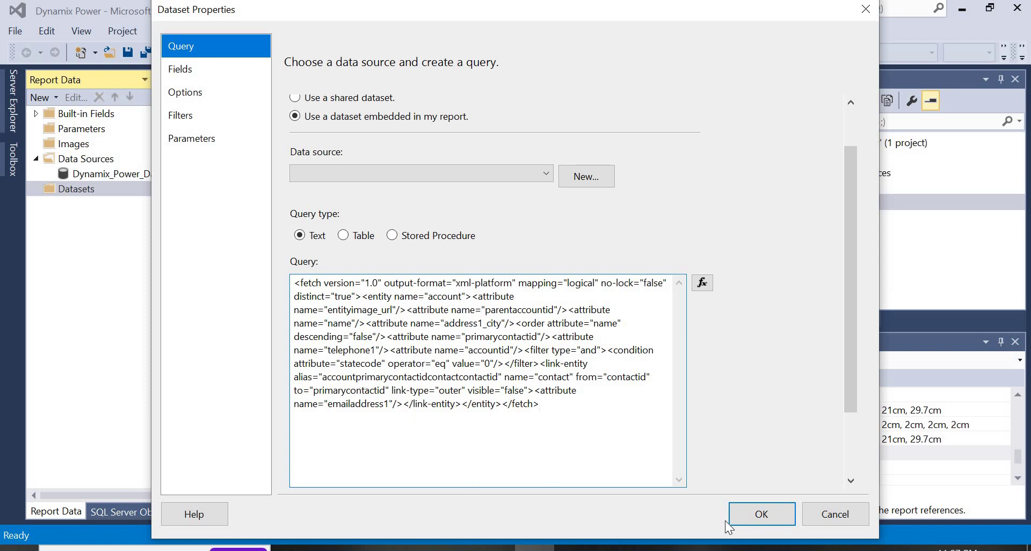
Step: Assign Dynamix_Power_Data_Source as the dataset's data source and submit the dataset properties
{"action": "left_click", "coordinate": [762, 515]}
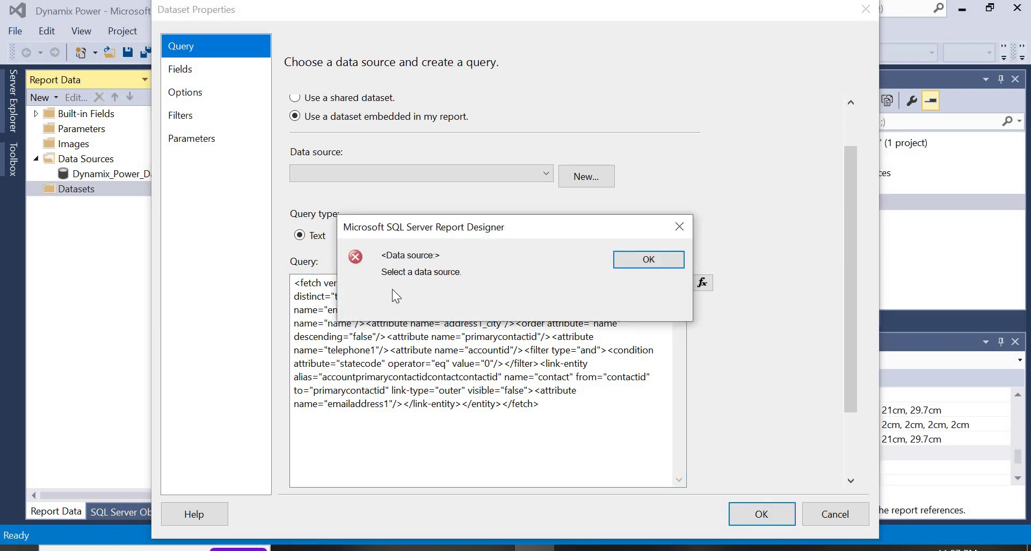
{"action": "left_click", "coordinate": [651, 265]}
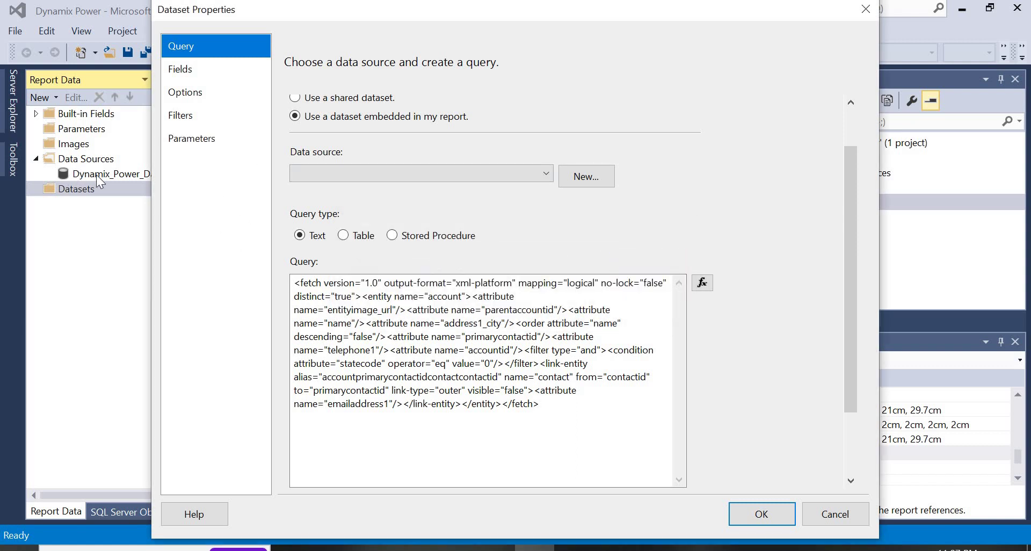
{"action": "left_click", "coordinate": [549, 179]}
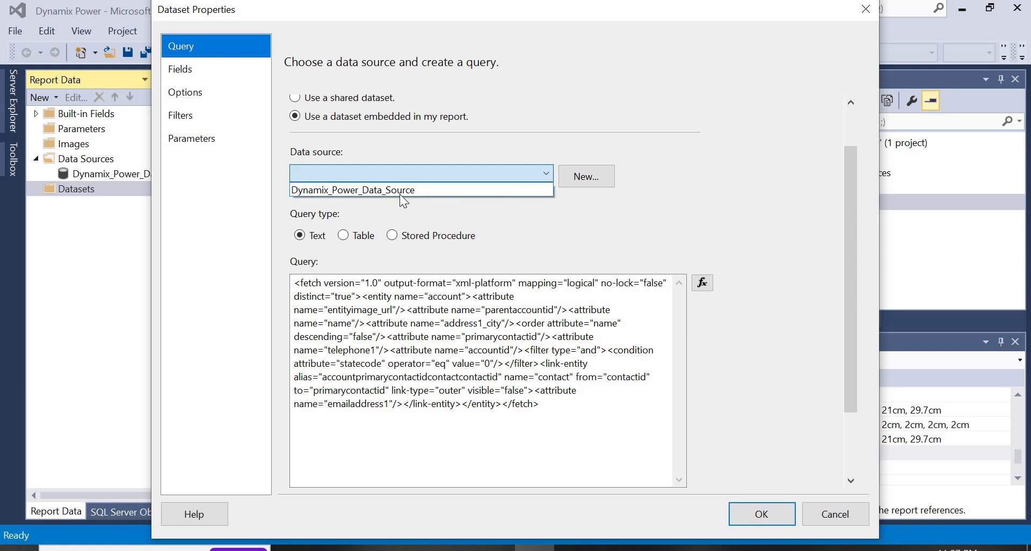
{"action": "left_click", "coordinate": [398, 190]}
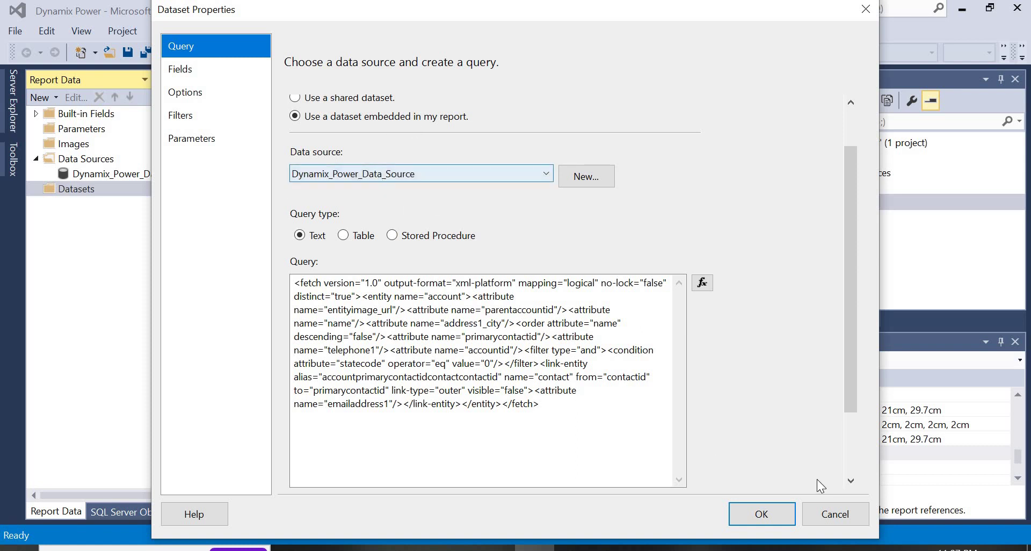
{"action": "left_click", "coordinate": [778, 514]}
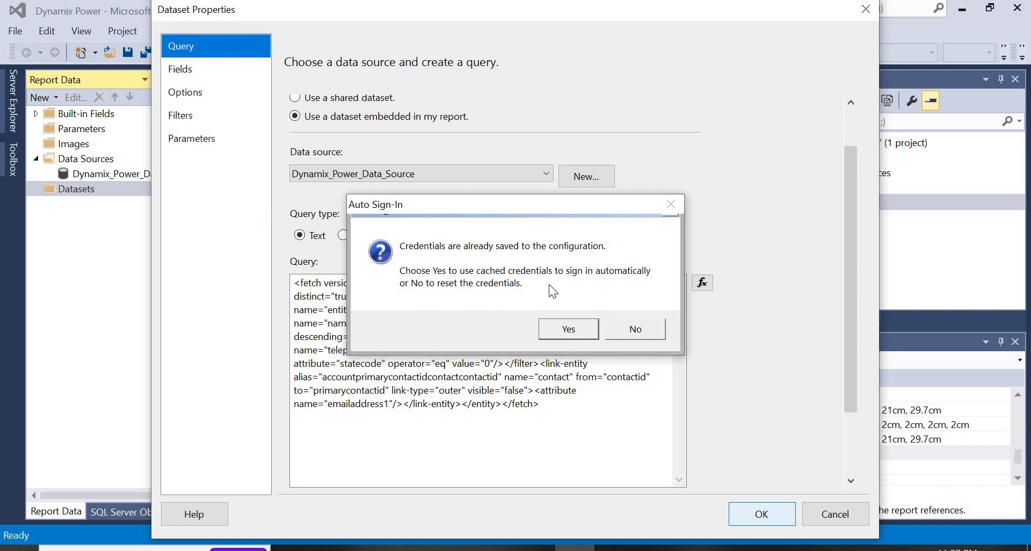
Step: Choose to reset the cached credentials, enter the account password, and enable the list of available organizations for the Office 365 sign-in
{"action": "left_click", "coordinate": [635, 330]}
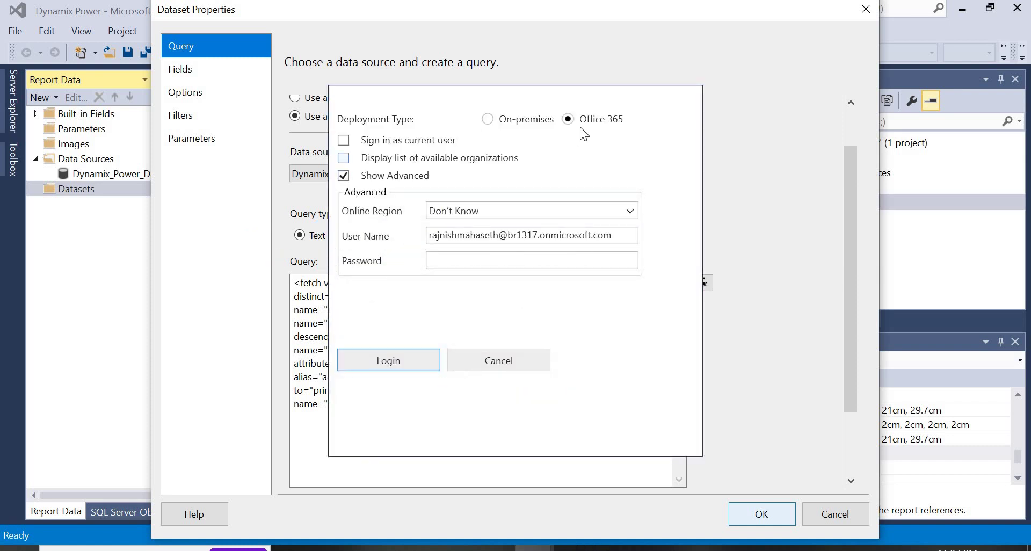
{"action": "left_click", "coordinate": [465, 211]}
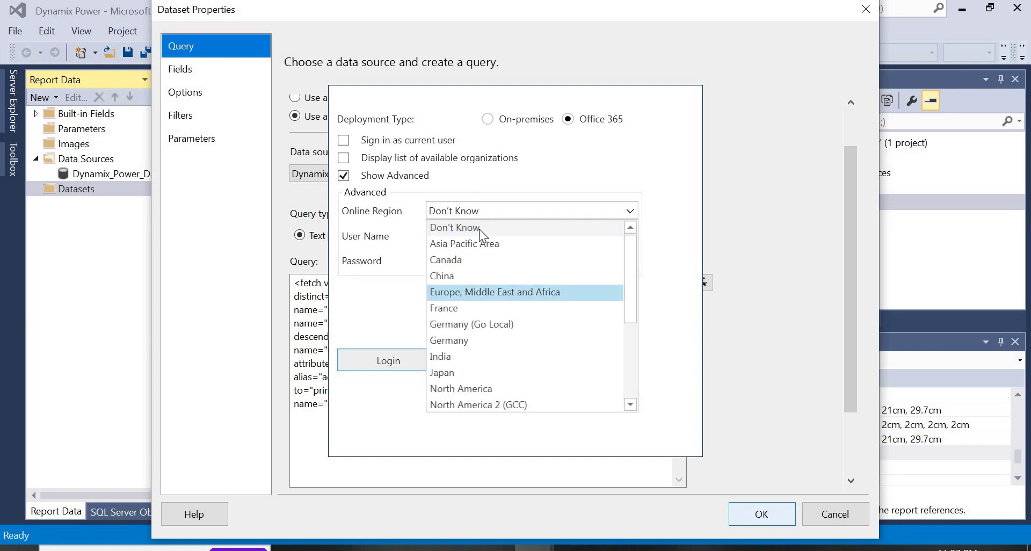
{"action": "left_click", "coordinate": [520, 204]}
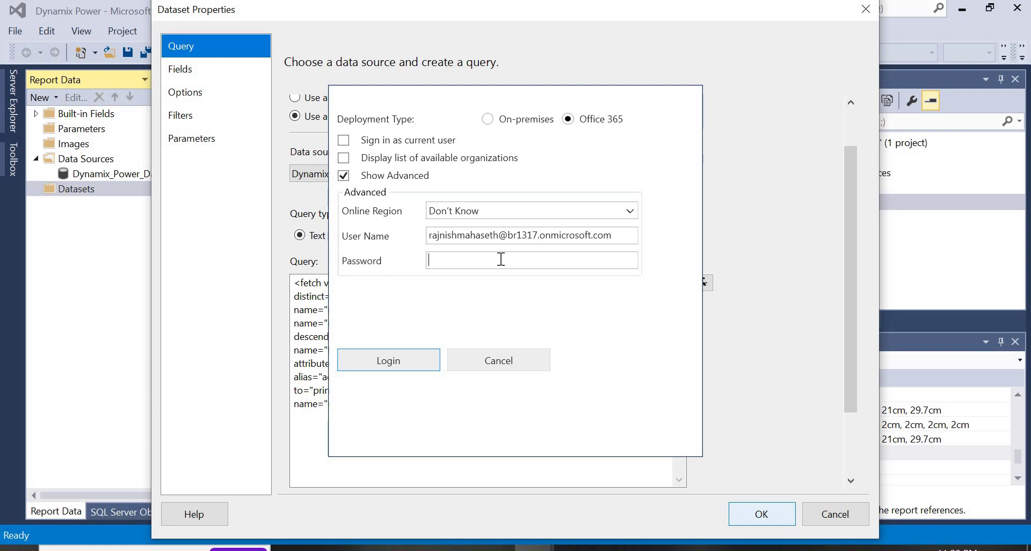
{"action": "type", "text": "●●●●●●●●●●●"}
{"action": "left_click", "coordinate": [344, 159]}
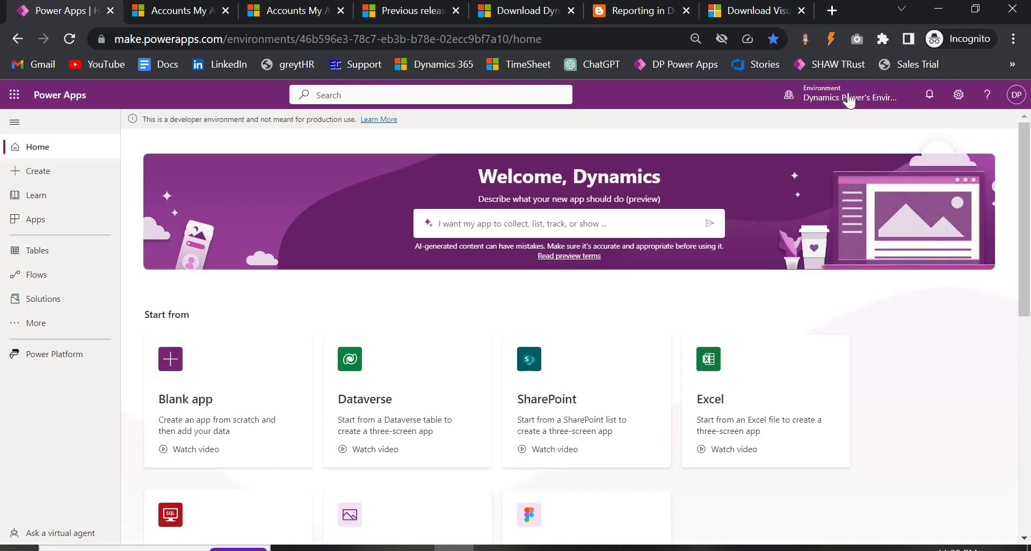
Step: Look up the available environments in Power Apps, then return to the Office 365 sign-in dialog
{"action": "left_click", "coordinate": [848, 98]}
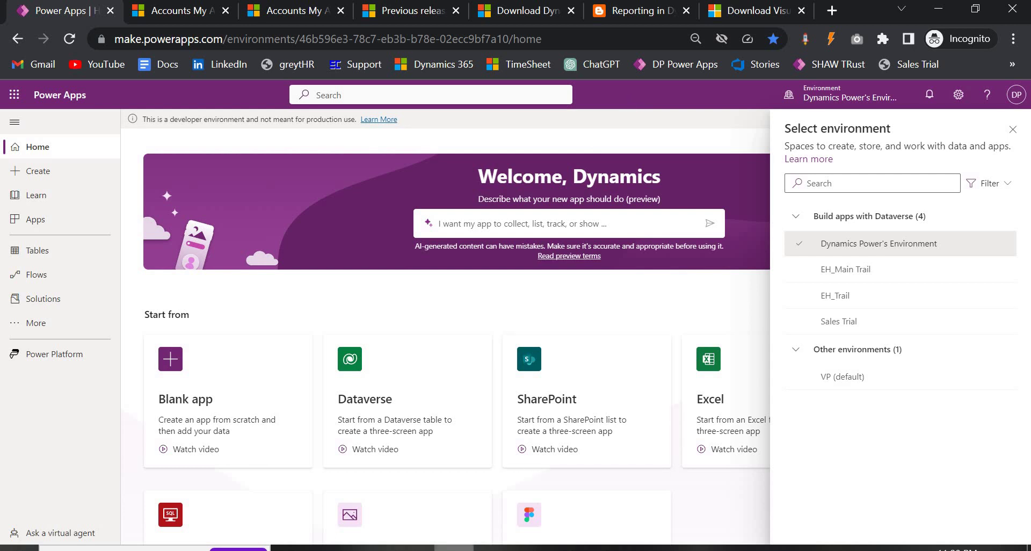
{"action": "left_click", "coordinate": [533, 549]}
{"action": "left_click", "coordinate": [592, 517]}
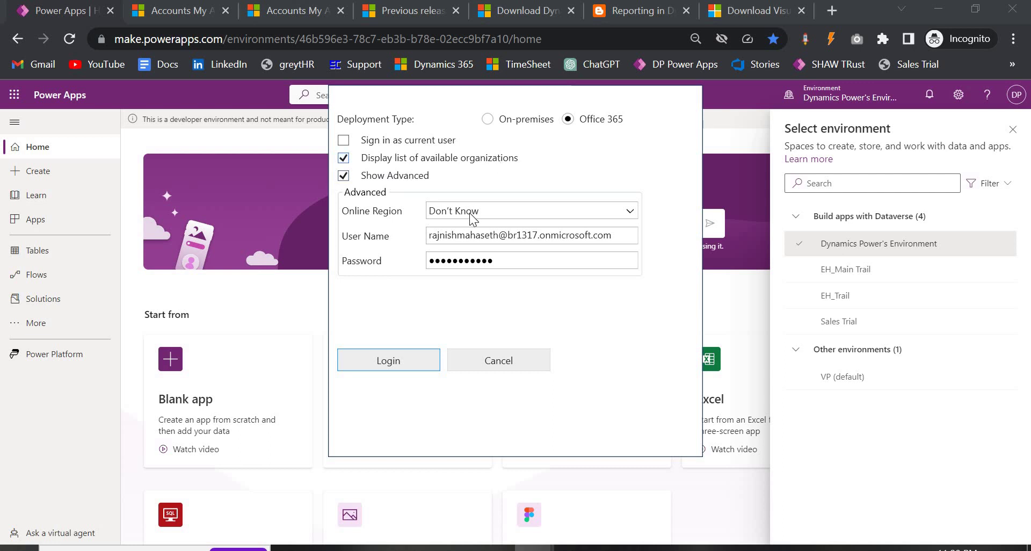
Step: Log in to the Sales Trial organization, close the Power Apps environment list and switch back to Visual Studio
{"action": "left_click", "coordinate": [396, 361]}
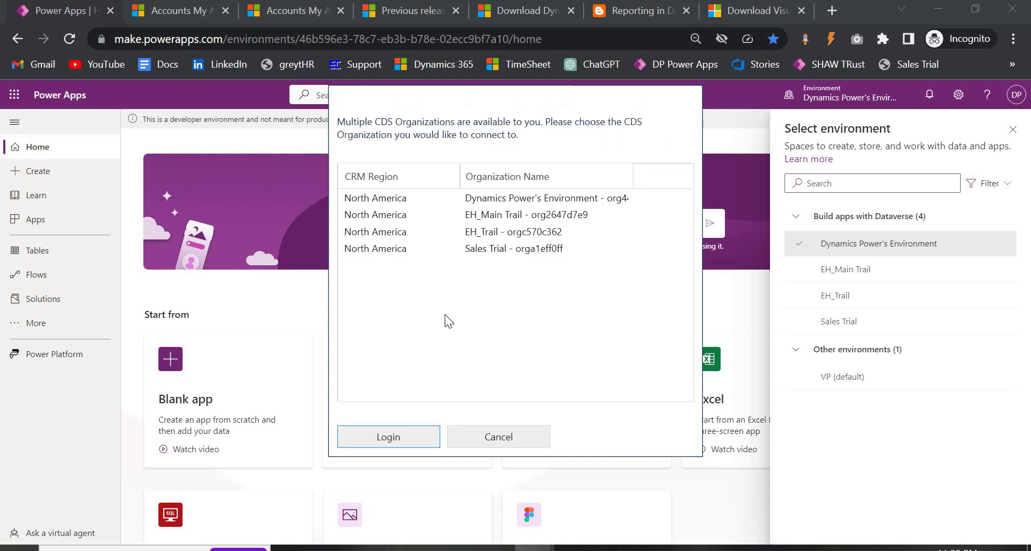
{"action": "left_click", "coordinate": [389, 255]}
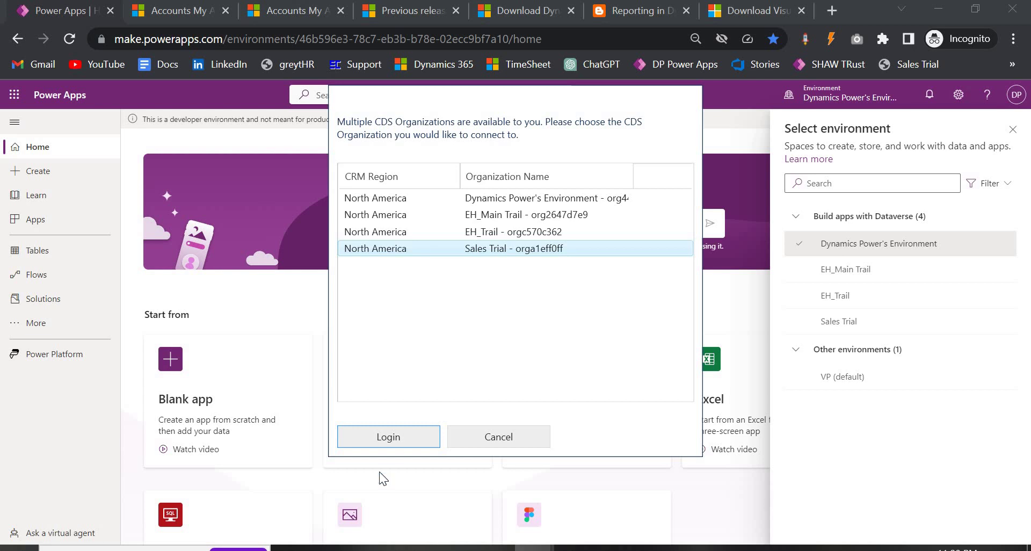
{"action": "left_click", "coordinate": [393, 433]}
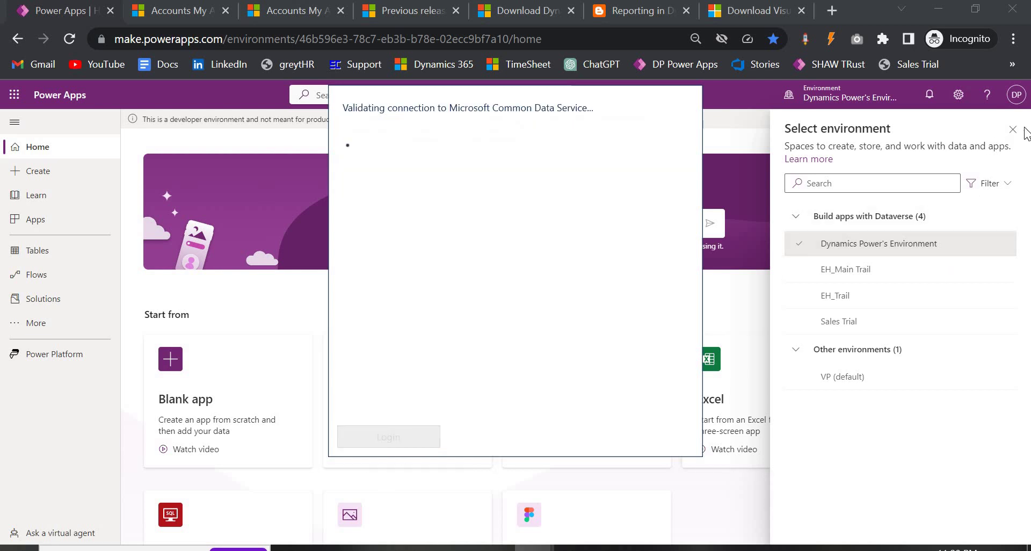
{"action": "left_click", "coordinate": [1013, 129]}
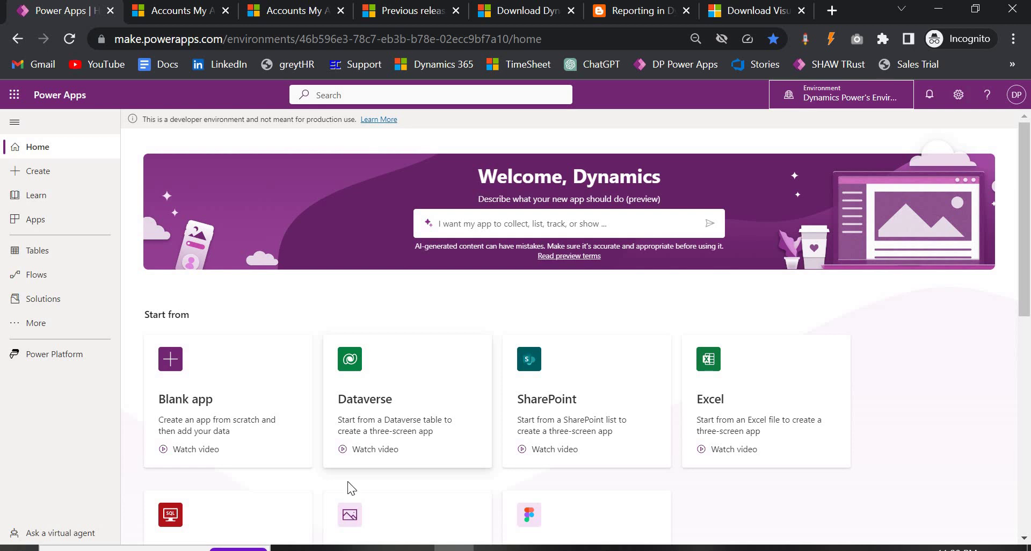
{"action": "left_click", "coordinate": [535, 548]}
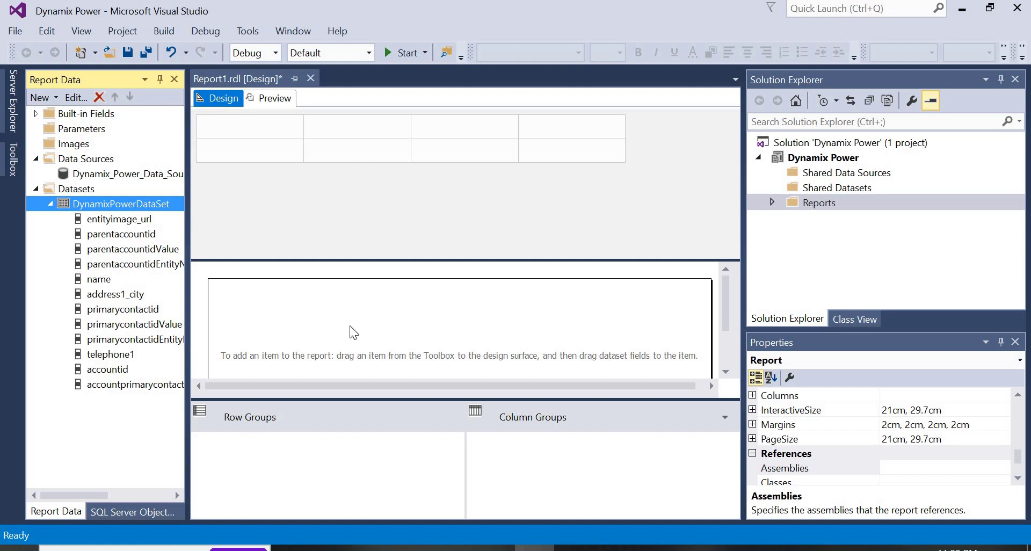
Step: Add a table to the report body and insert a fourth column to the right of its last column
{"action": "left_click", "coordinate": [14, 164]}
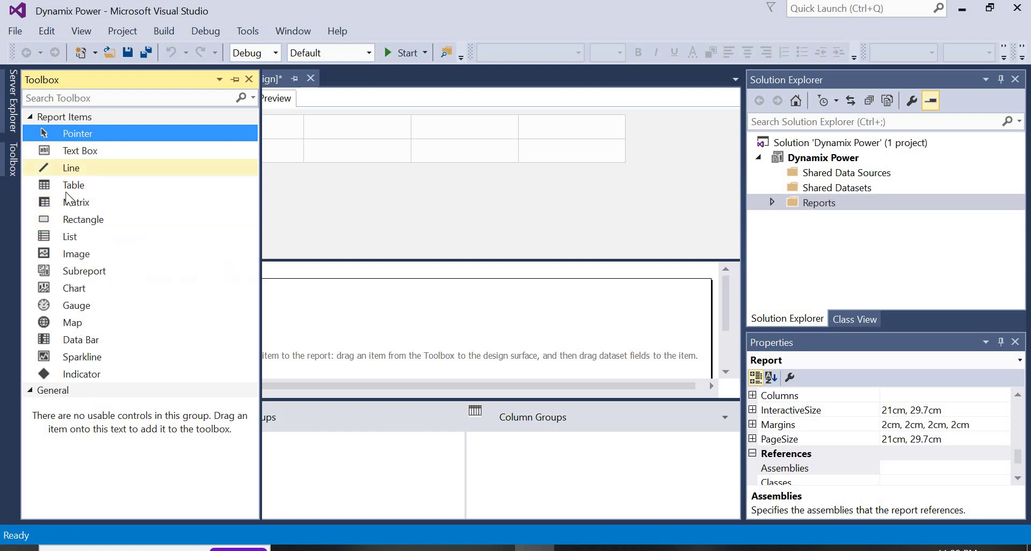
{"action": "left_click_drag", "start_coordinate": [66, 186], "coordinate": [298, 310]}
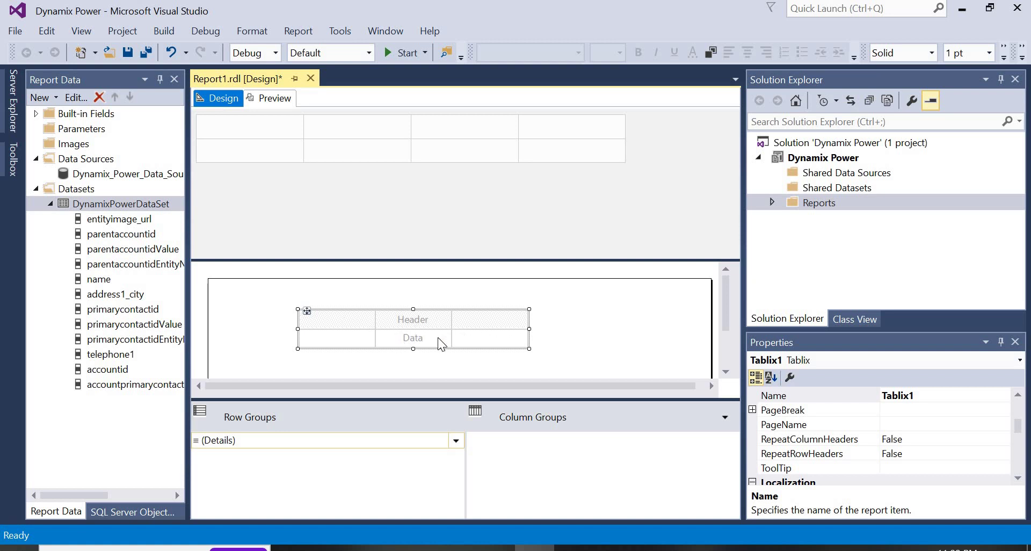
{"action": "right_click", "coordinate": [485, 322]}
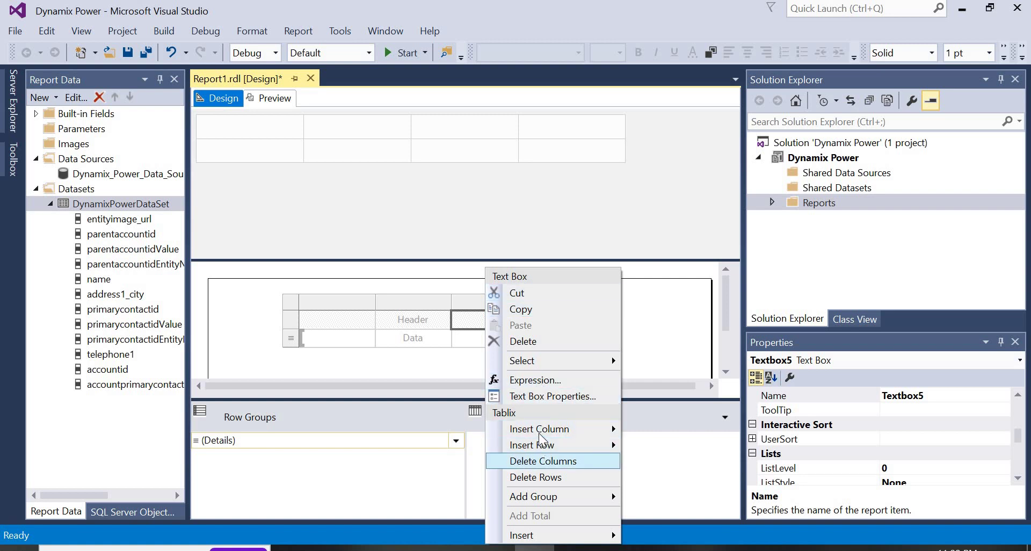
{"action": "mouse_move", "coordinate": [615, 429]}
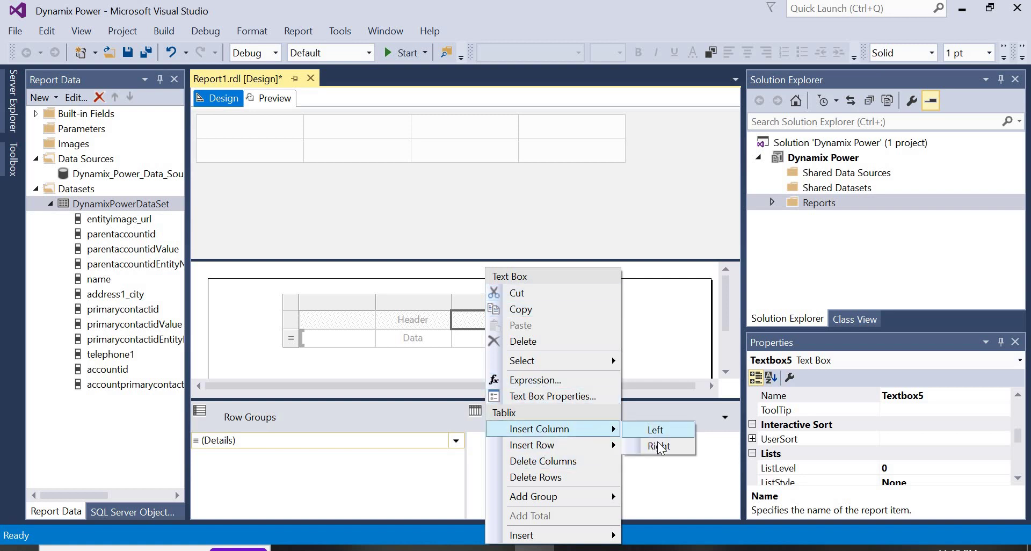
{"action": "left_click", "coordinate": [658, 447]}
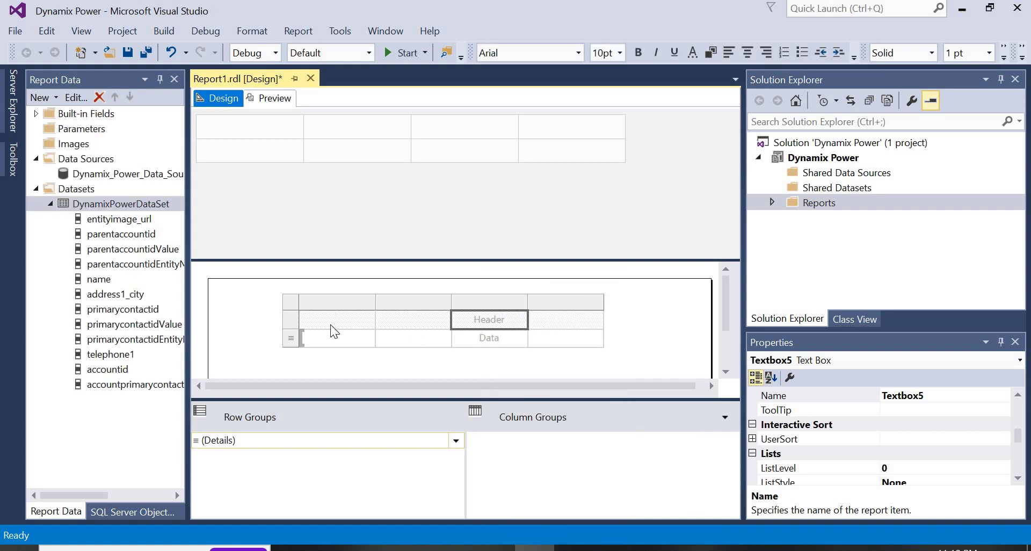
Step: Fill the four table columns with the dataset fields name, telephone1, accountid and address1_city, in that order
{"action": "left_click", "coordinate": [321, 324]}
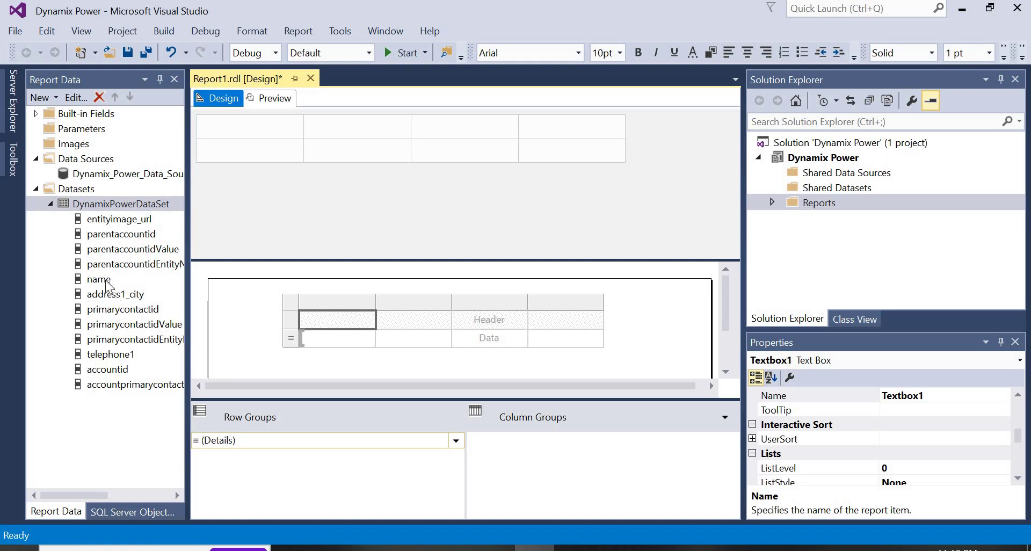
{"action": "left_click_drag", "start_coordinate": [108, 282], "coordinate": [332, 317]}
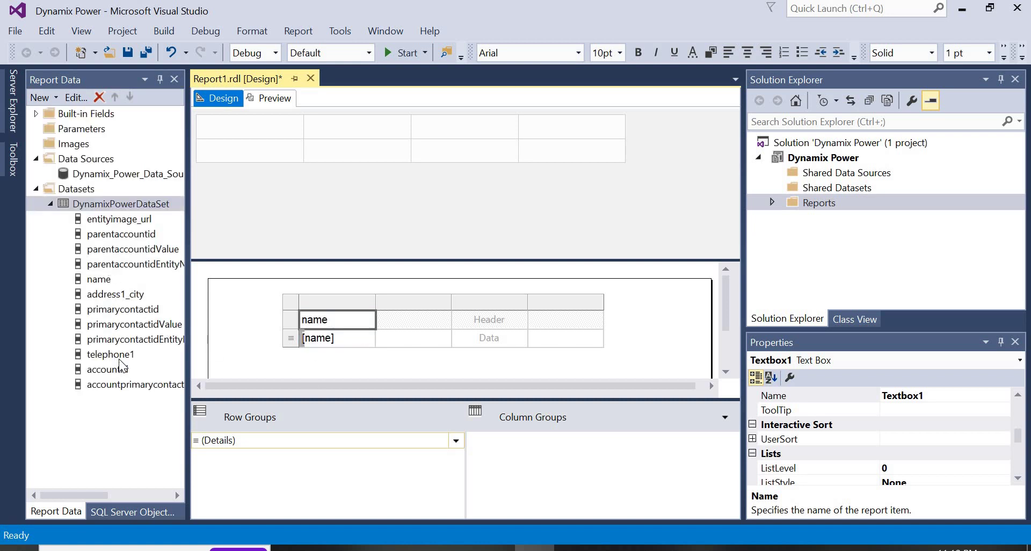
{"action": "left_click_drag", "start_coordinate": [117, 356], "coordinate": [413, 322]}
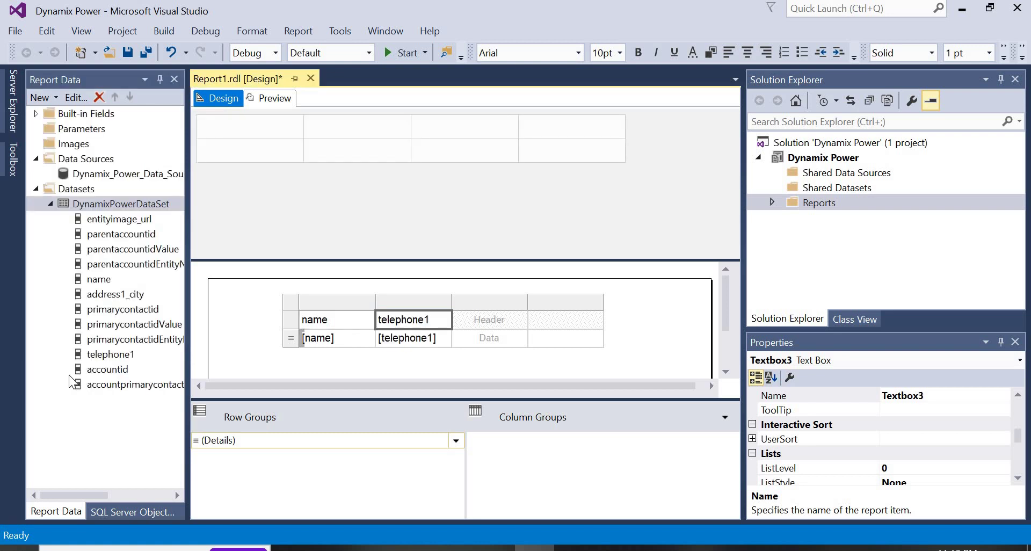
{"action": "left_click_drag", "start_coordinate": [97, 384], "coordinate": [480, 320]}
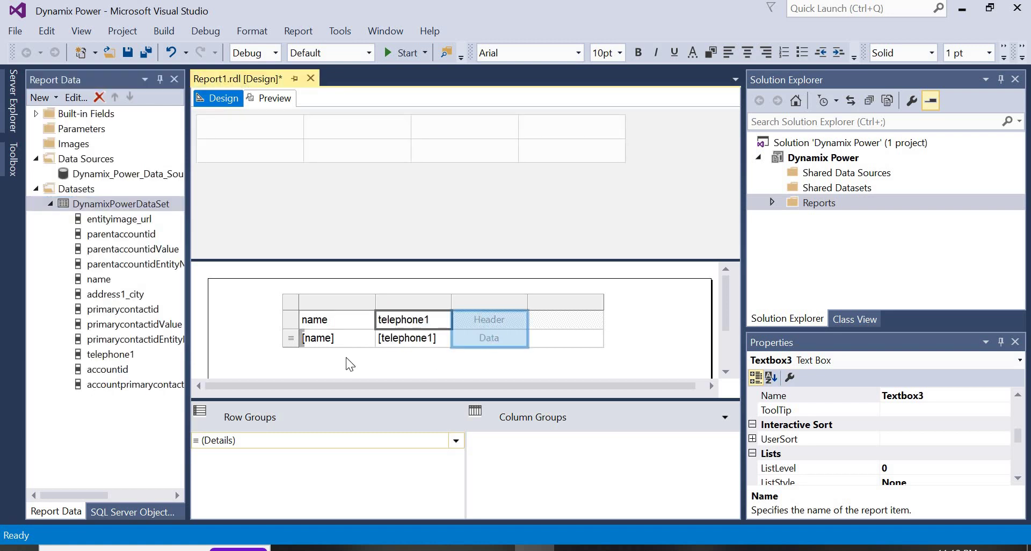
{"action": "left_click_drag", "start_coordinate": [112, 297], "coordinate": [564, 321]}
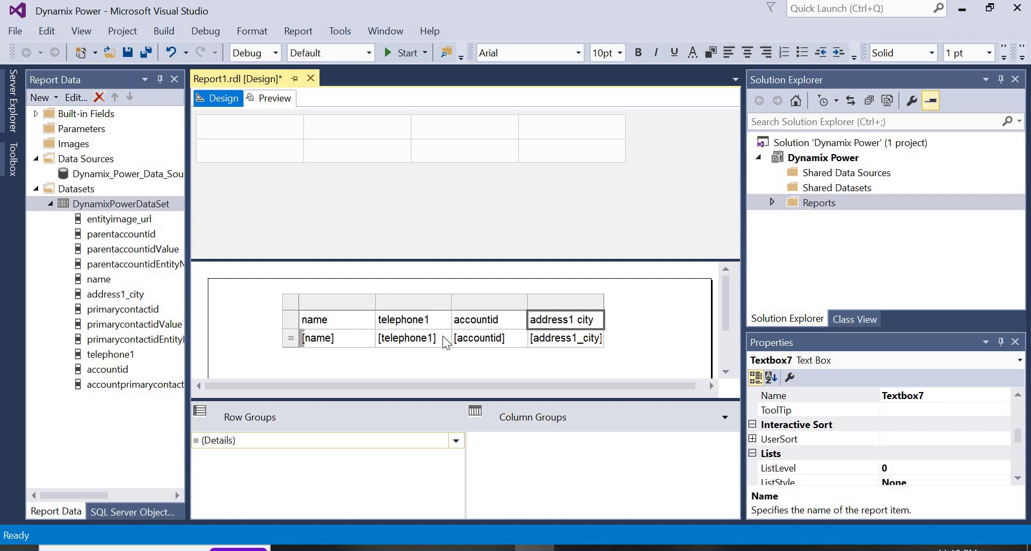
Step: Preview the report, choose to reset the cached credentials, enter the account password and enable the list of available organizations
{"action": "mouse_move", "coordinate": [444, 339]}
{"action": "mouse_move", "coordinate": [373, 339]}
{"action": "left_click", "coordinate": [276, 99]}
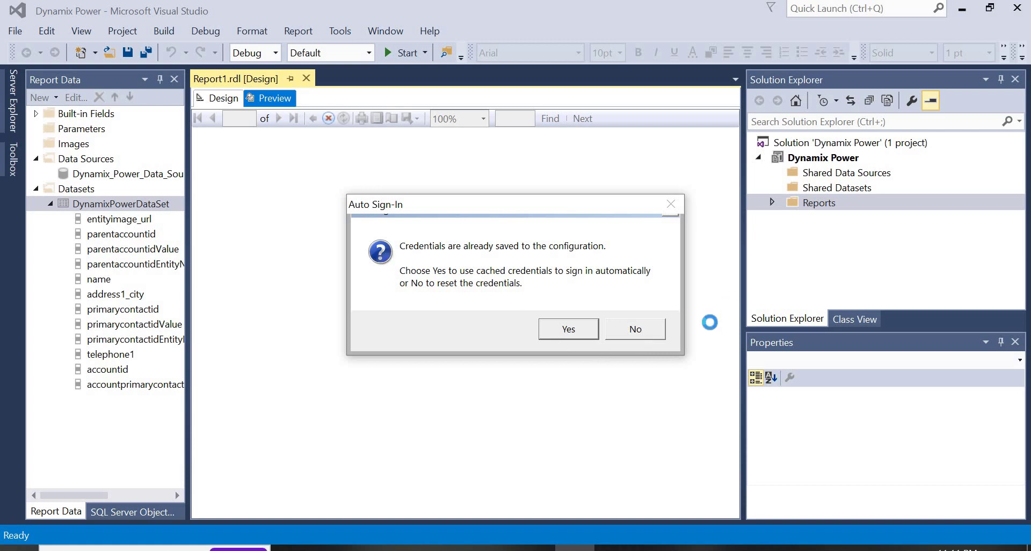
{"action": "left_click", "coordinate": [632, 329]}
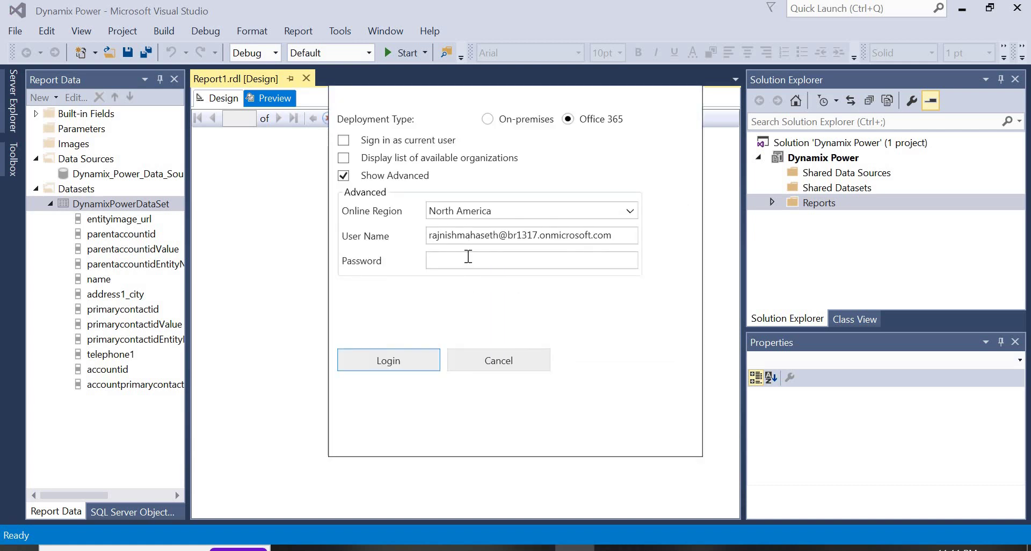
{"action": "type", "text": "***********"}
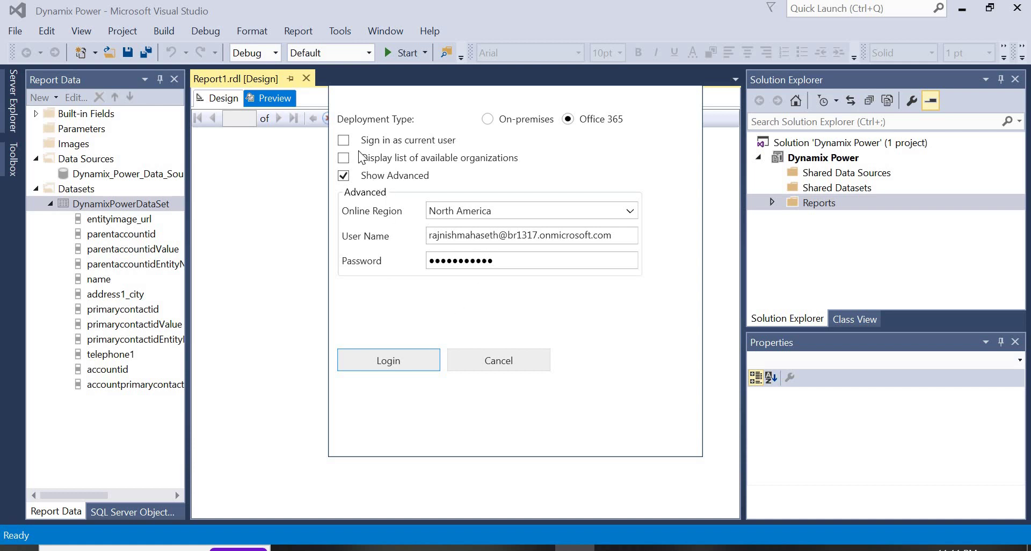
{"action": "left_click", "coordinate": [342, 159]}
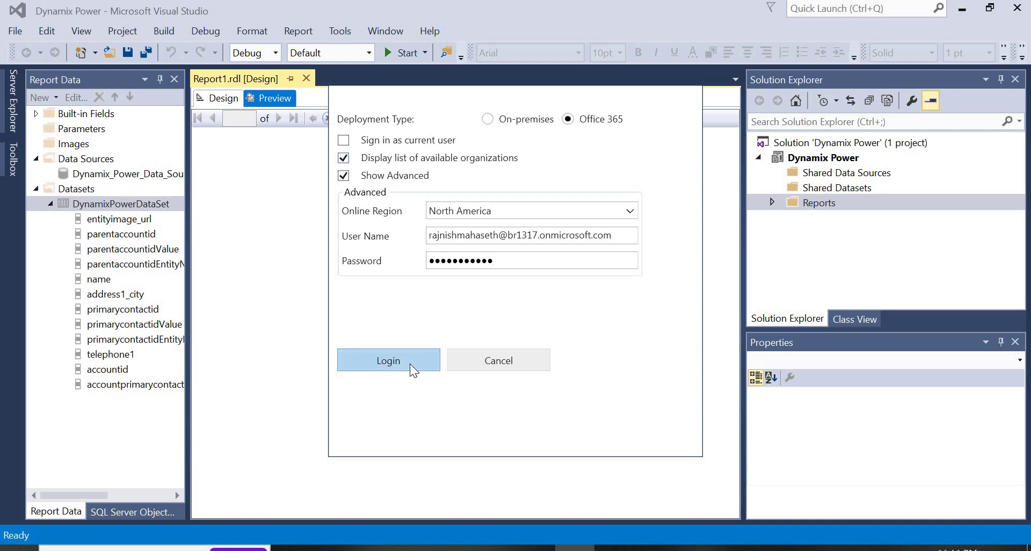
Step: Log in and connect to the Sales Trial organization to render the report preview
{"action": "left_click", "coordinate": [410, 363]}
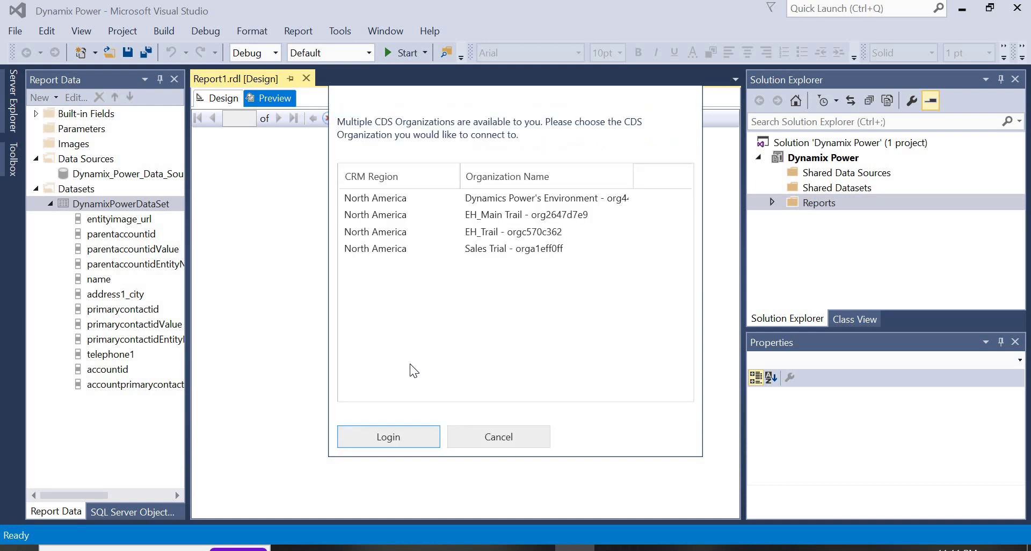
{"action": "left_click", "coordinate": [390, 248]}
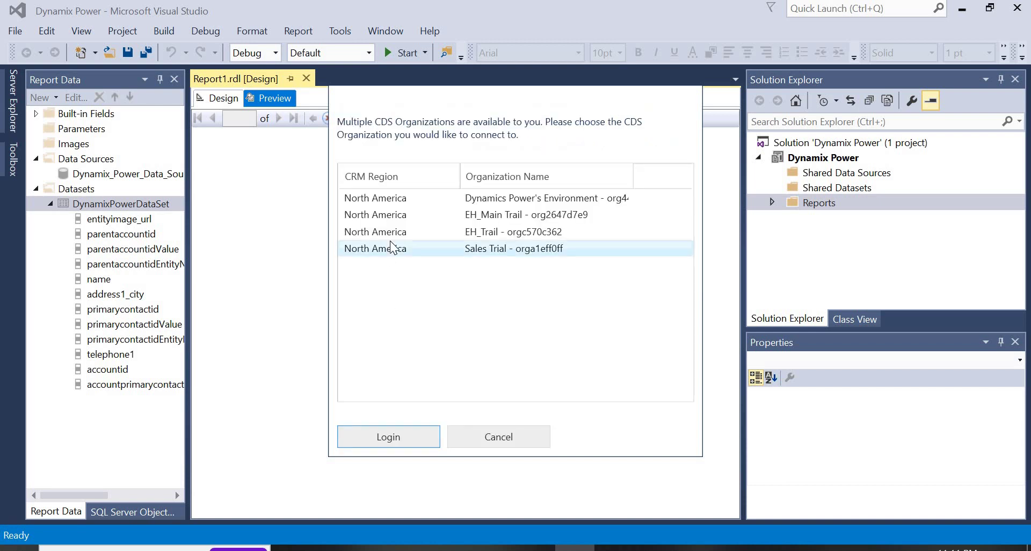
{"action": "left_click", "coordinate": [408, 436]}
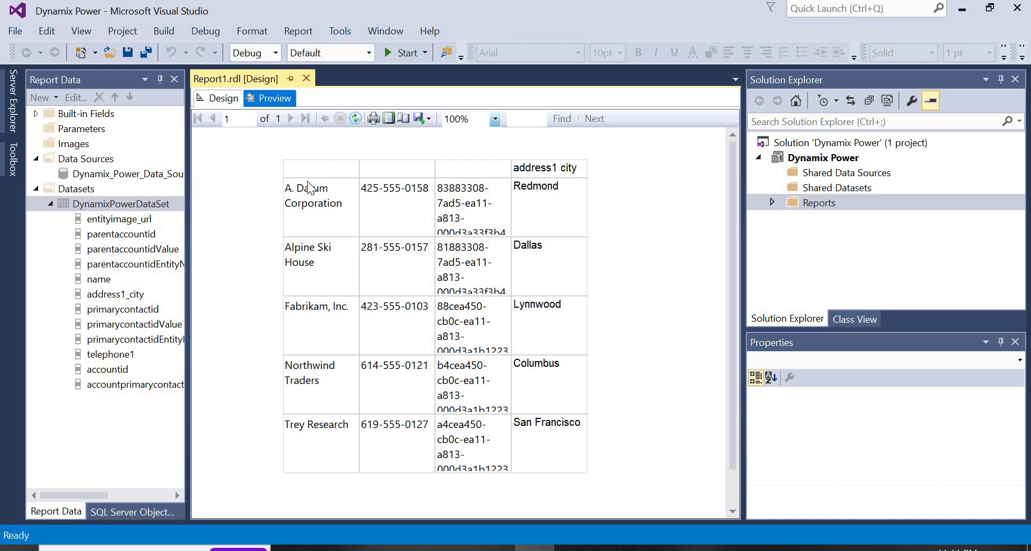
Step: In the report design, insert a column to the right of address1 city and fill it with the primary contact's emailaddress1 field
{"action": "left_click", "coordinate": [221, 98]}
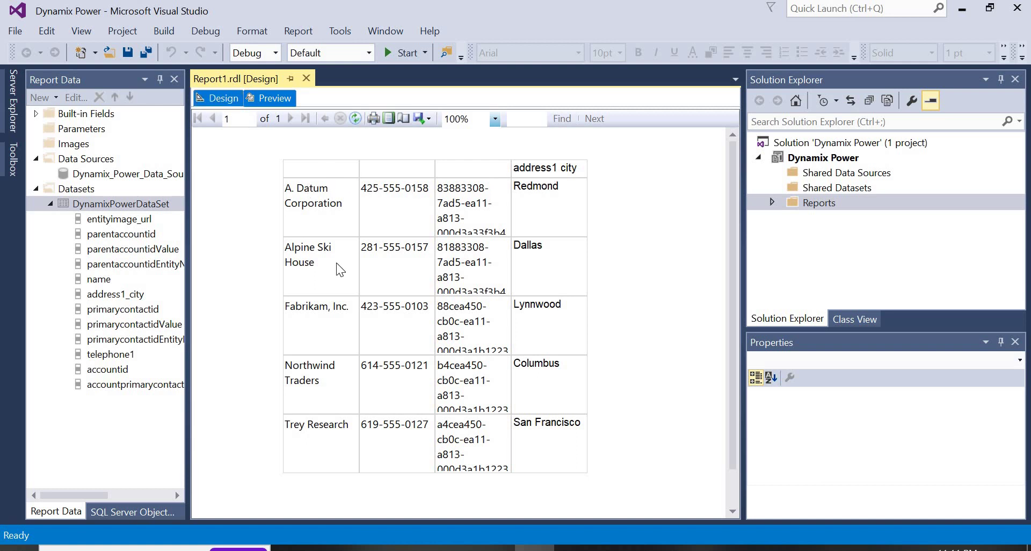
{"action": "left_click", "coordinate": [343, 321]}
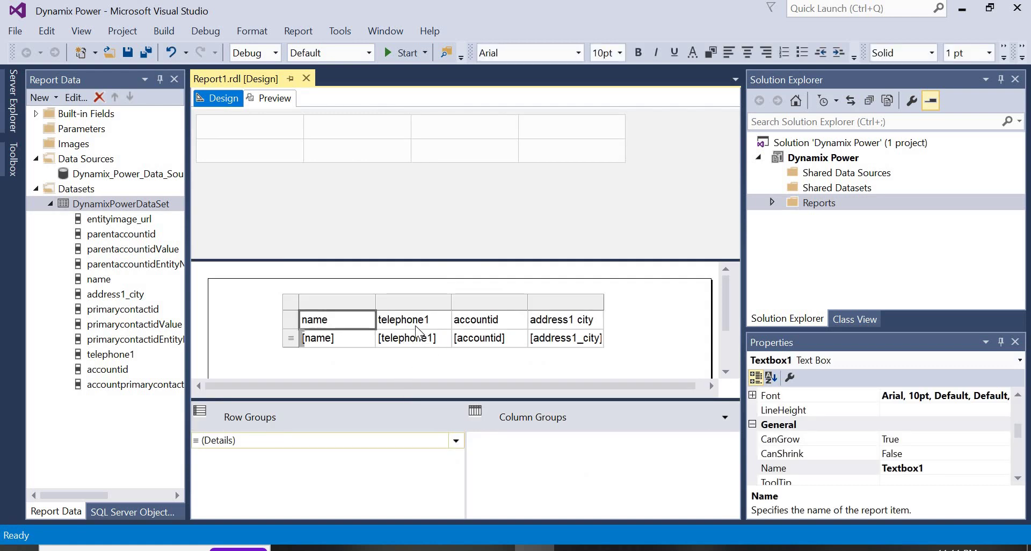
{"action": "left_click", "coordinate": [490, 320]}
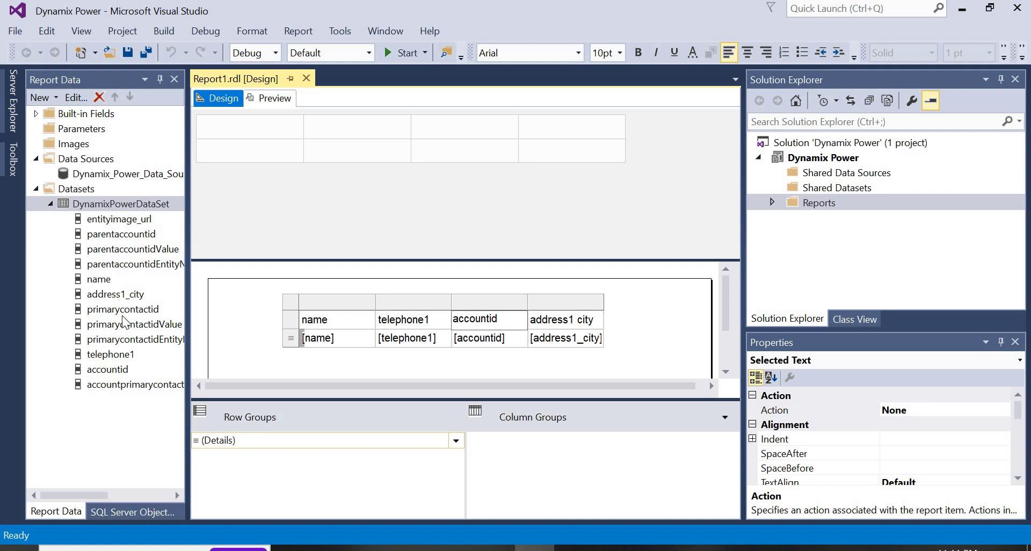
{"action": "mouse_move", "coordinate": [123, 316]}
{"action": "left_mouse_down"}
{"action": "mouse_move", "coordinate": [294, 329]}
{"action": "mouse_move", "coordinate": [467, 304]}
{"action": "mouse_move", "coordinate": [338, 339]}
{"action": "mouse_move", "coordinate": [105, 315]}
{"action": "left_mouse_up"}
{"action": "left_click", "coordinate": [564, 321]}
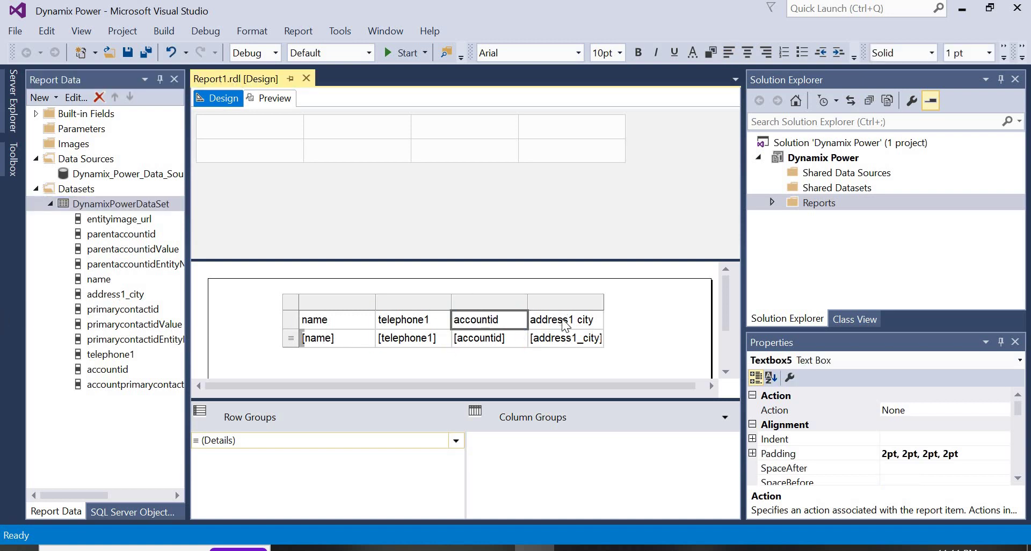
{"action": "right_click", "coordinate": [564, 321]}
{"action": "mouse_move", "coordinate": [627, 433]}
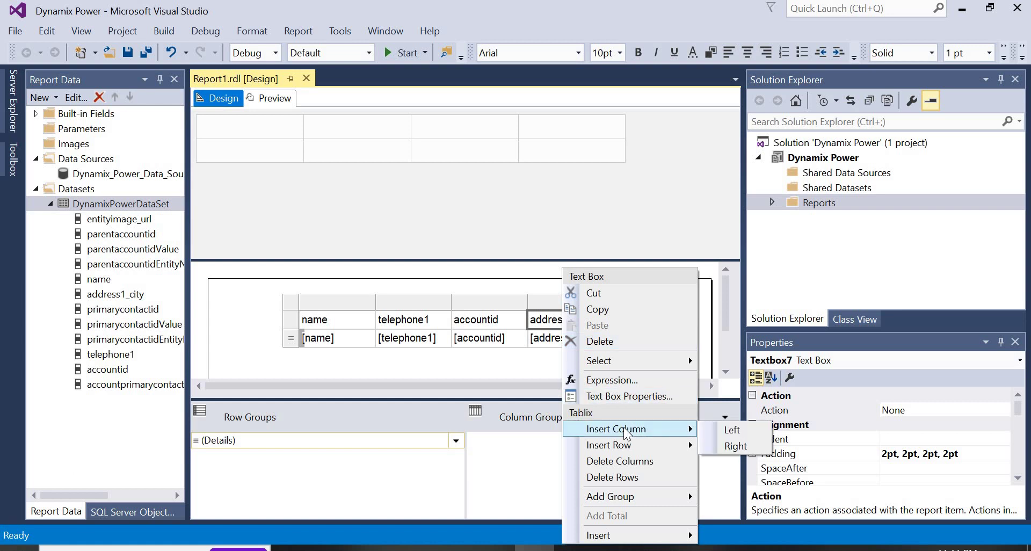
{"action": "left_click", "coordinate": [734, 446]}
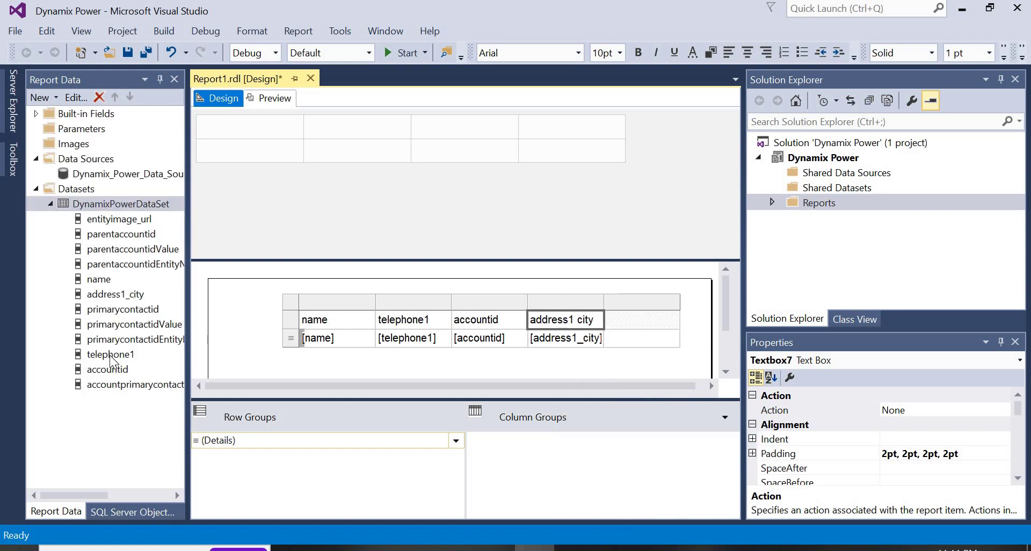
{"action": "left_click_drag", "start_coordinate": [109, 386], "coordinate": [660, 333]}
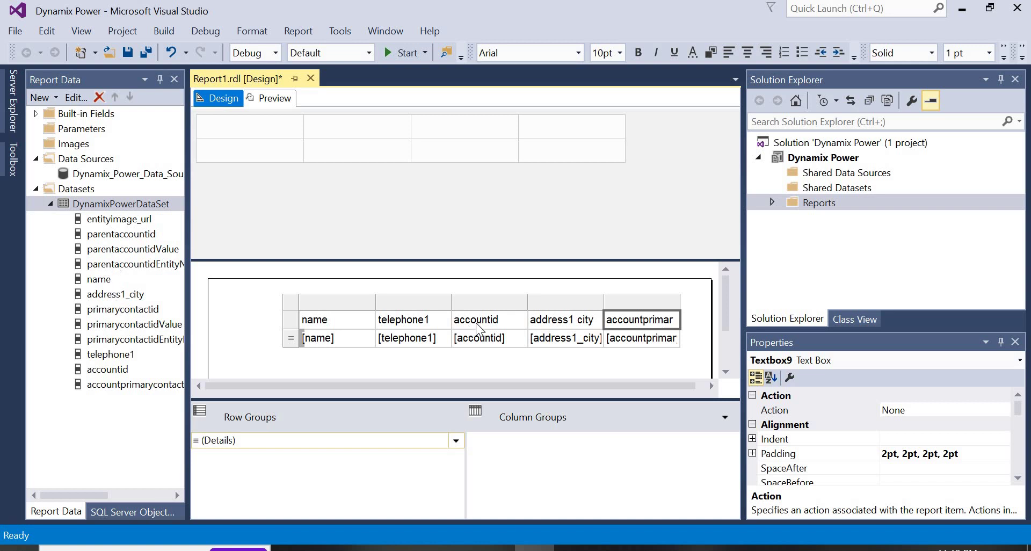
Step: Preview the report and examine the account rows, including the email address column
{"action": "left_click", "coordinate": [278, 101]}
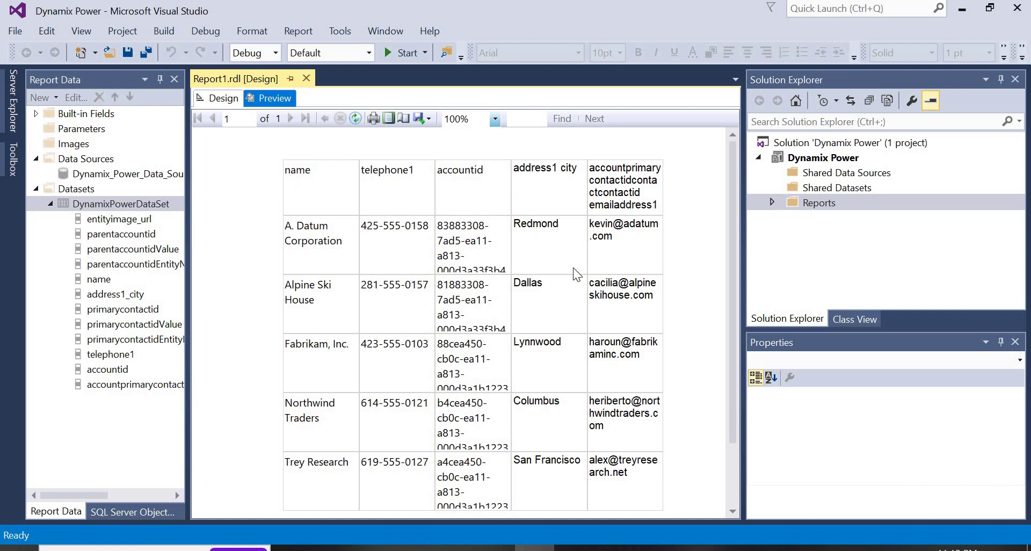
{"action": "scroll", "coordinate": [510, 262], "scroll_direction": "down", "scroll_amount": 3}
{"action": "scroll", "coordinate": [511, 265], "scroll_direction": "up", "scroll_amount": 3}
Step: Return to the report design and rename the table's tablix to DynamixPower in its properties
{"action": "left_click", "coordinate": [219, 97]}
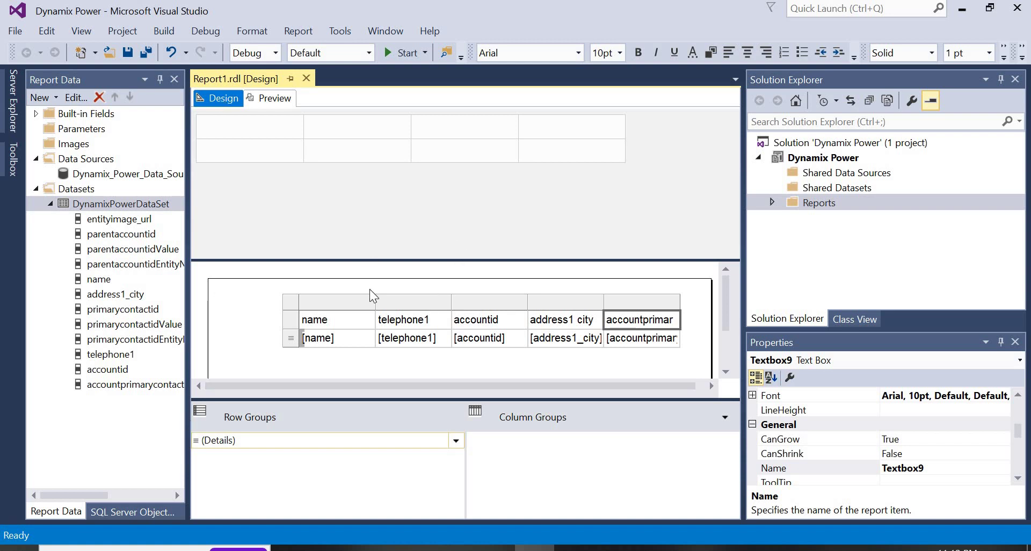
{"action": "scroll", "coordinate": [389, 333], "scroll_direction": "down", "scroll_amount": 1}
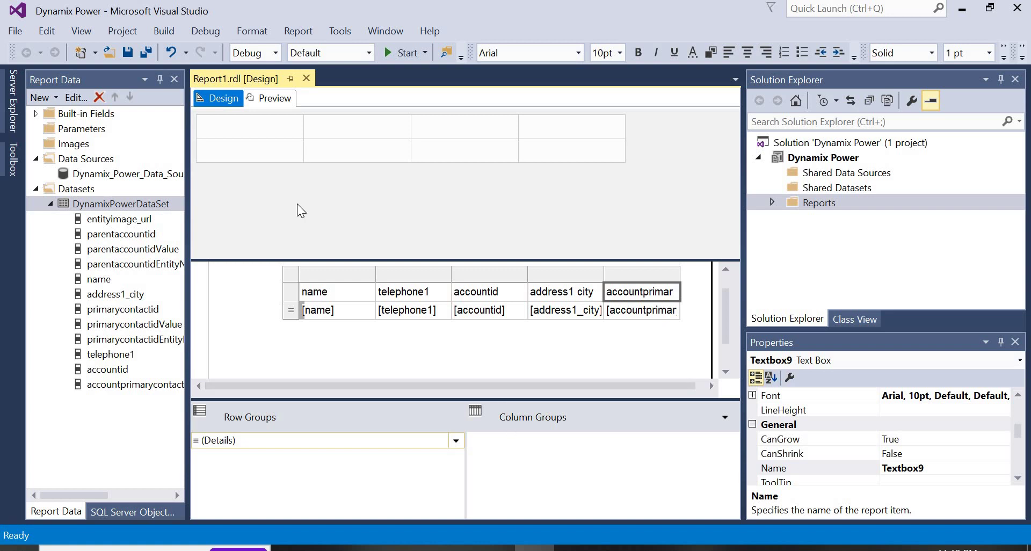
{"action": "right_click", "coordinate": [614, 276]}
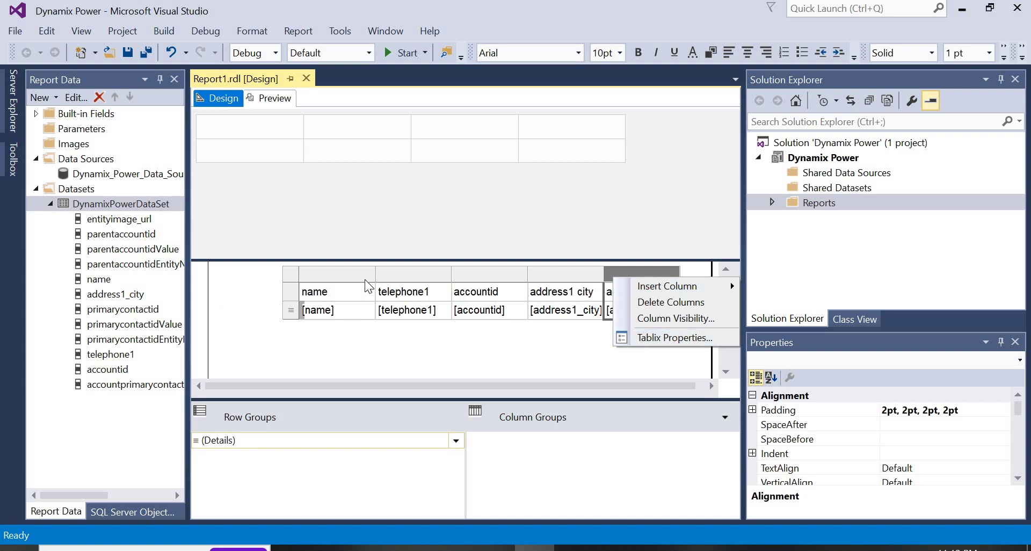
{"action": "left_click", "coordinate": [678, 338]}
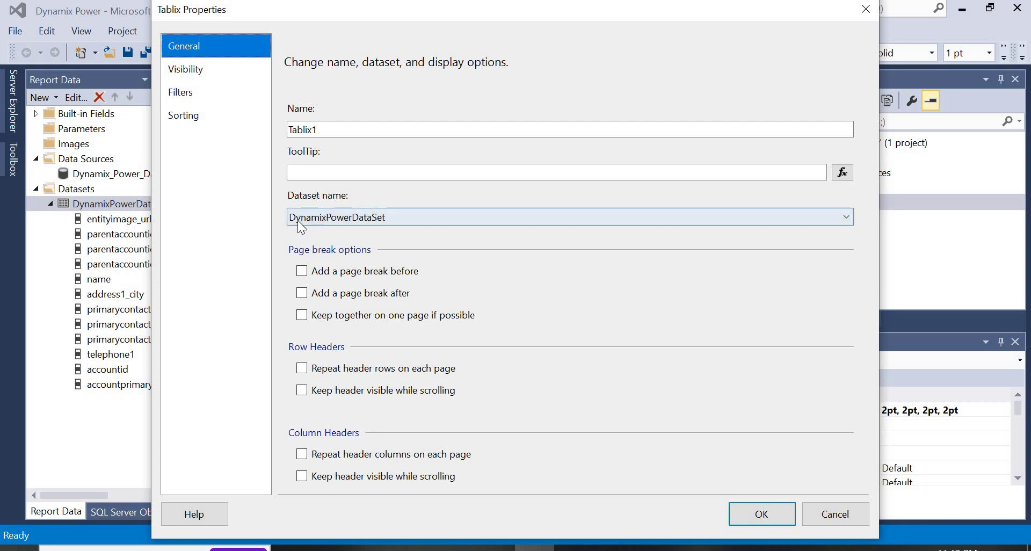
{"action": "left_click", "coordinate": [349, 132]}
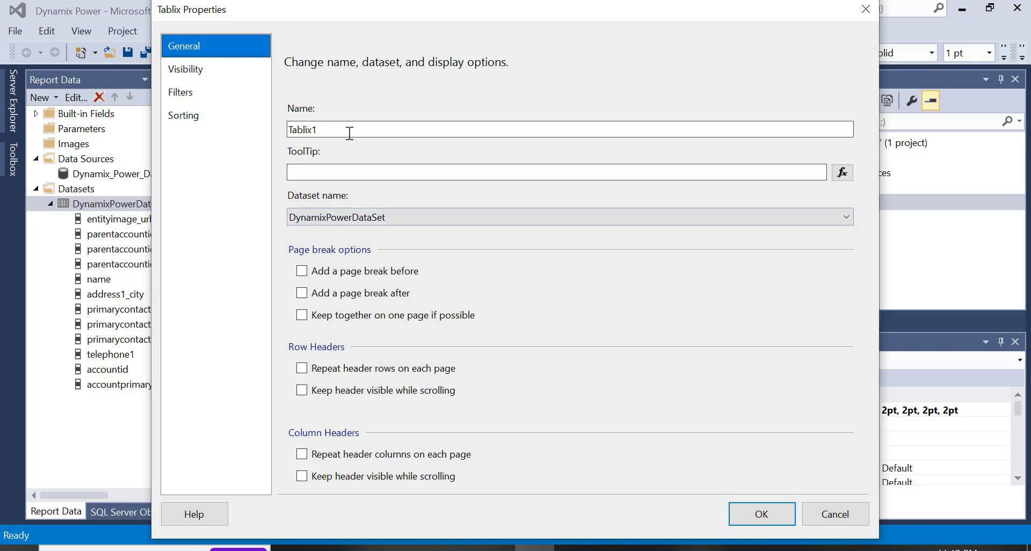
{"action": "key", "text": "ctrl+a"}
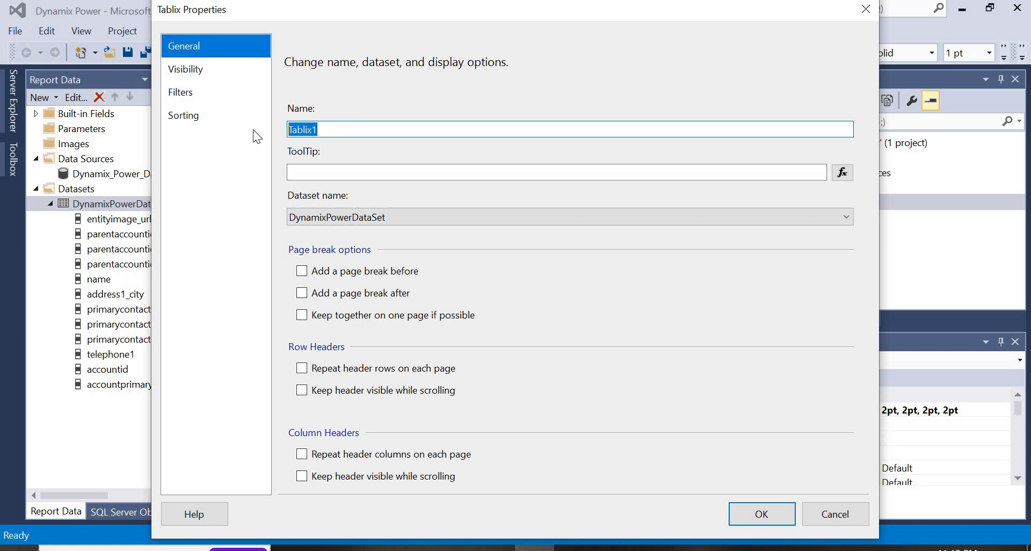
{"action": "type", "text": "Dynaix"}
{"action": "key", "text": "BackSpace"}
{"action": "key", "text": "BackSpace"}
{"action": "type", "text": "mix Power"}
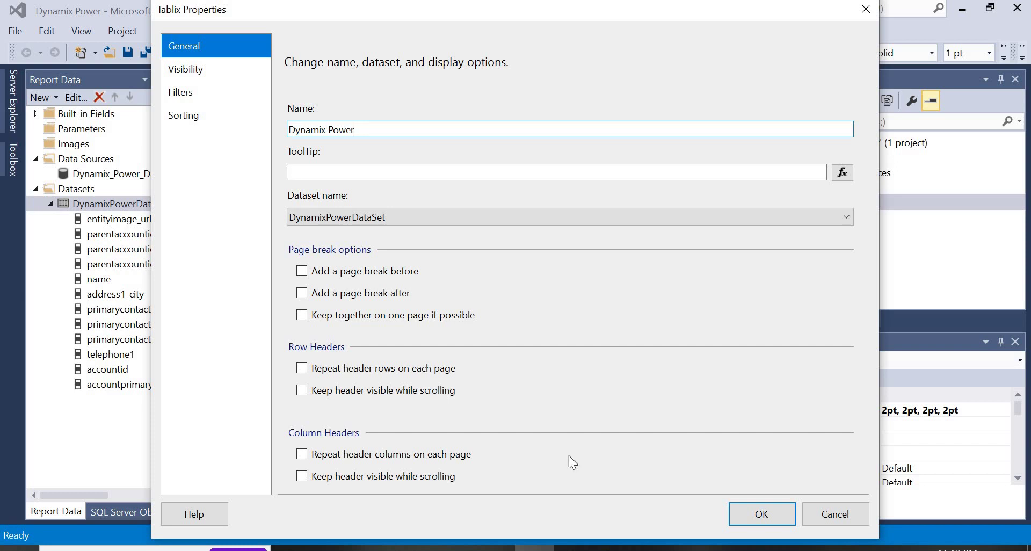
{"action": "left_click", "coordinate": [780, 512]}
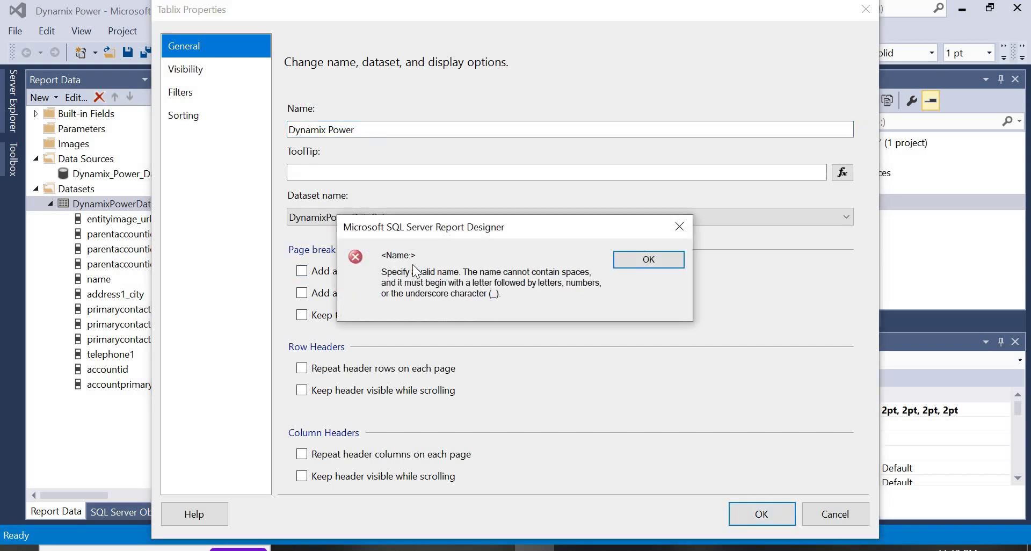
{"action": "key", "text": "Return"}
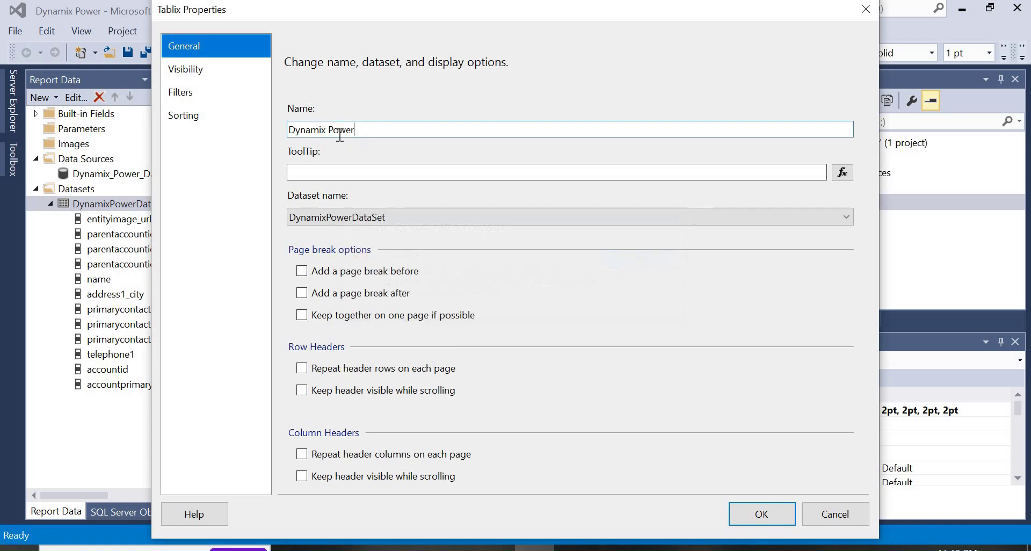
{"action": "key", "text": "BackSpace"}
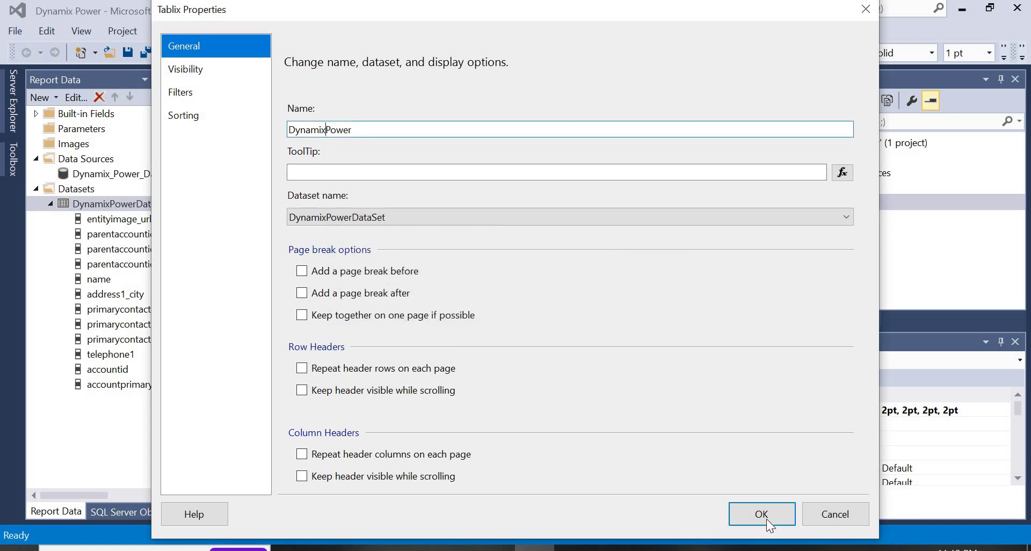
{"action": "left_click", "coordinate": [769, 516]}
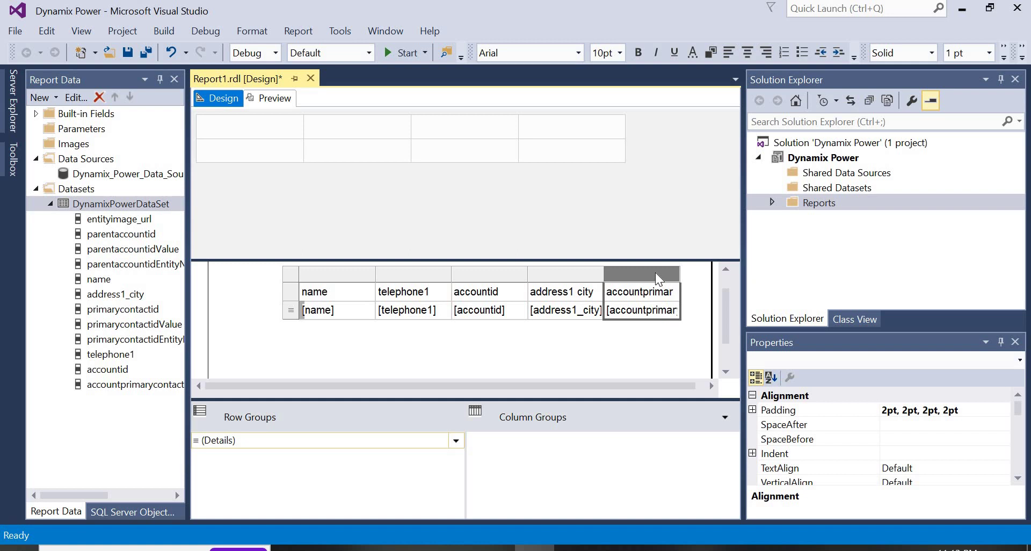
{"action": "right_click", "coordinate": [334, 312]}
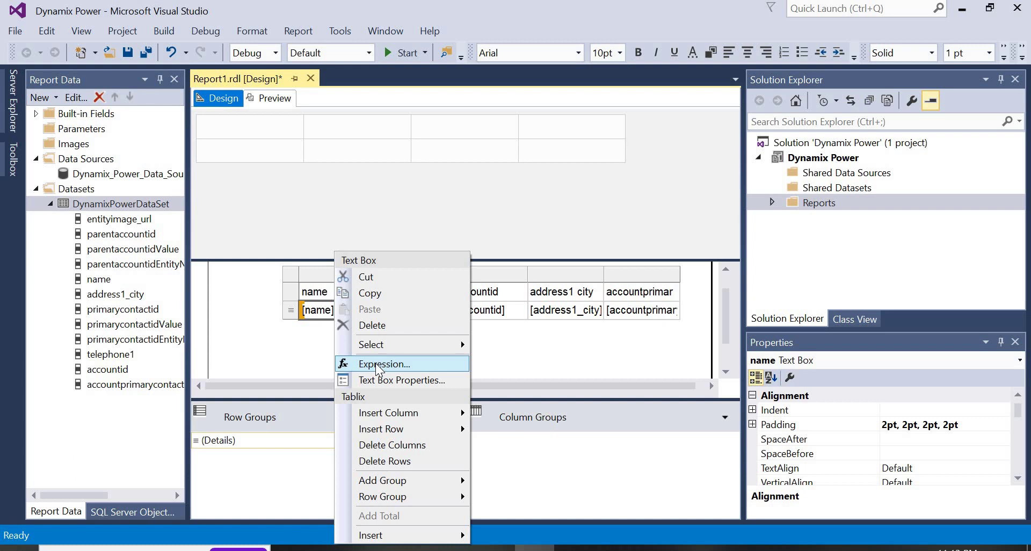
{"action": "left_click", "coordinate": [271, 333]}
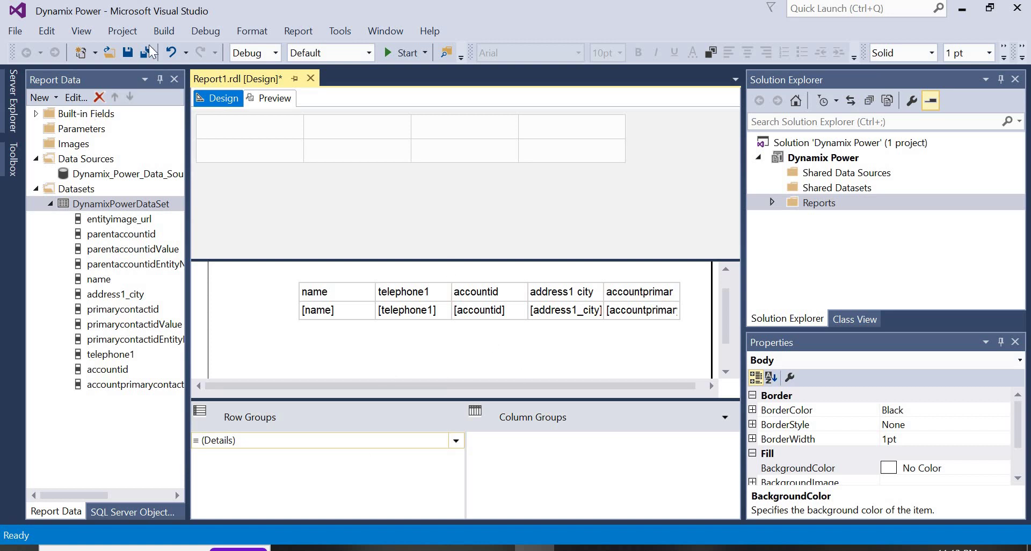
Step: Save Report1.rdl, build the Dynamix Power solution and rebuild it
{"action": "left_click", "coordinate": [128, 52]}
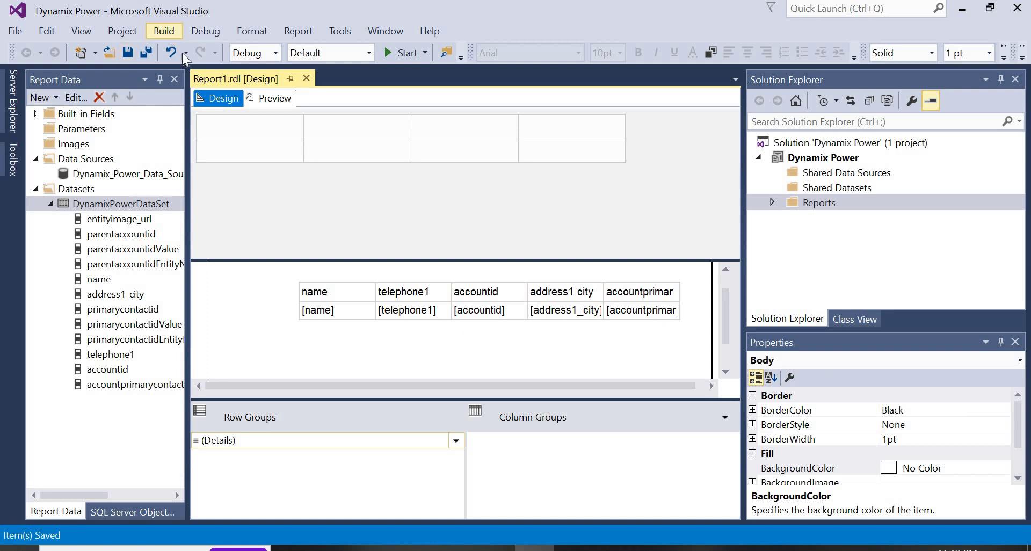
{"action": "left_click", "coordinate": [164, 31]}
{"action": "left_click", "coordinate": [202, 51]}
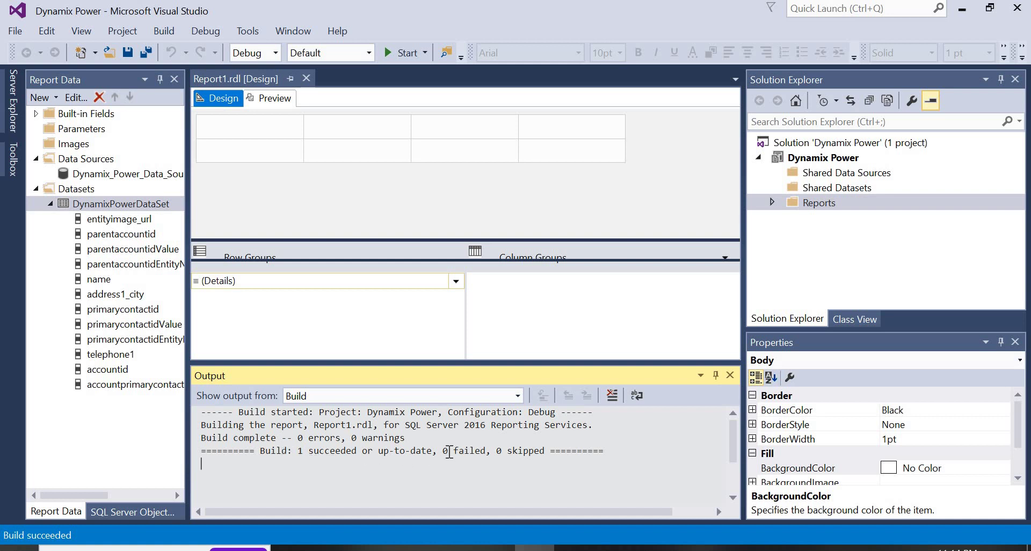
{"action": "left_click", "coordinate": [169, 31]}
{"action": "left_click", "coordinate": [198, 68]}
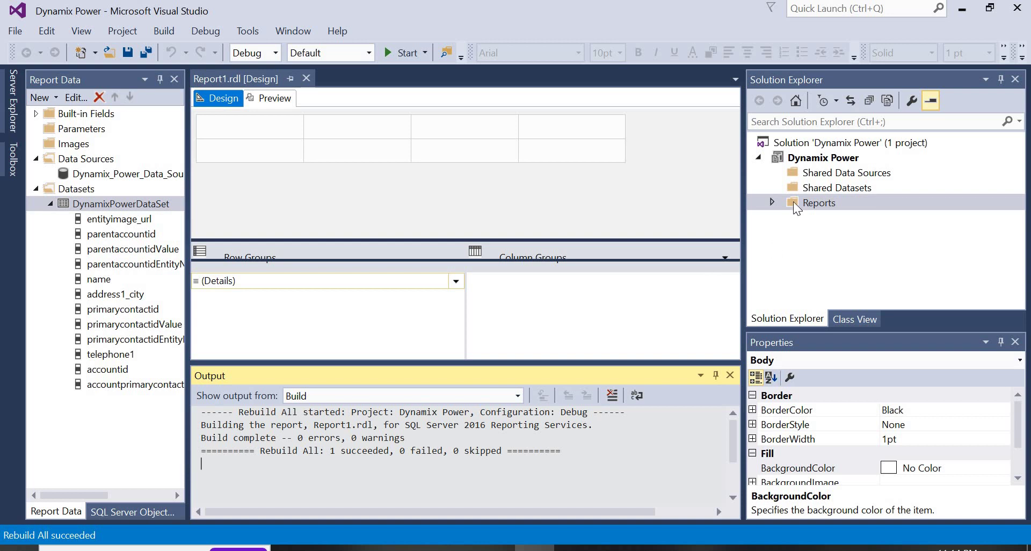
Step: Open the solution's folder in File Explorer, go to Dynamix Power\bin\Debug where Report1 is built, and copy that folder's path
{"action": "right_click", "coordinate": [817, 141]}
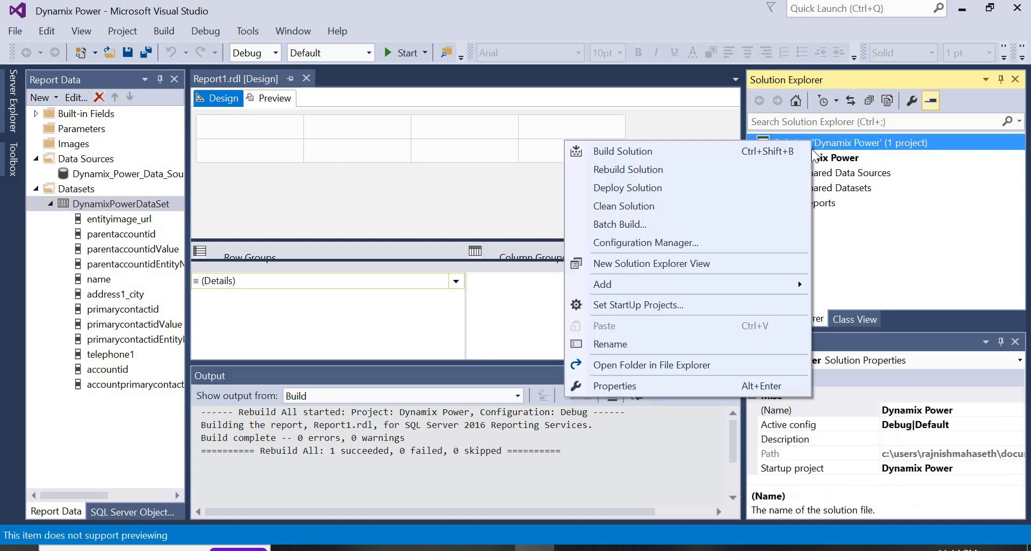
{"action": "left_click", "coordinate": [648, 365]}
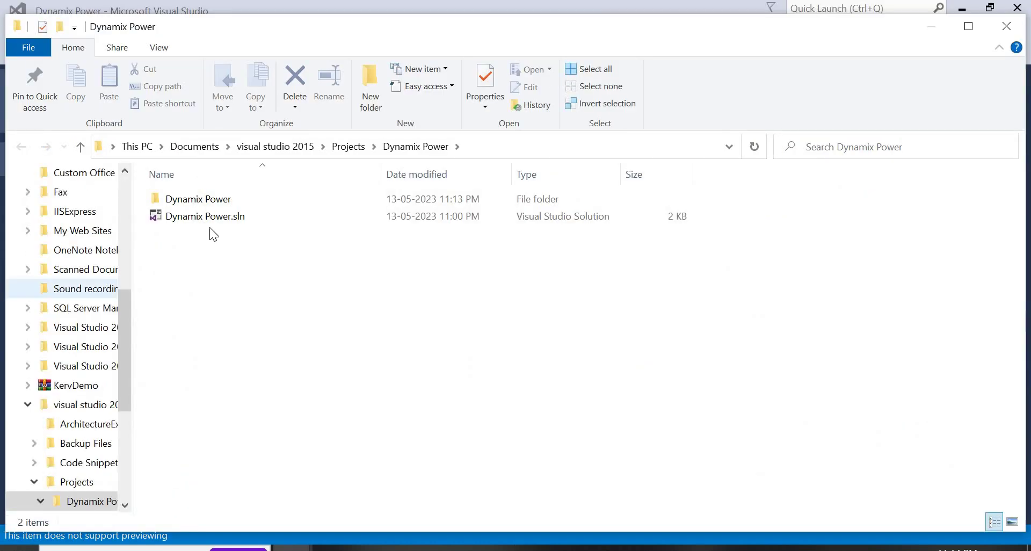
{"action": "double_click", "coordinate": [194, 198]}
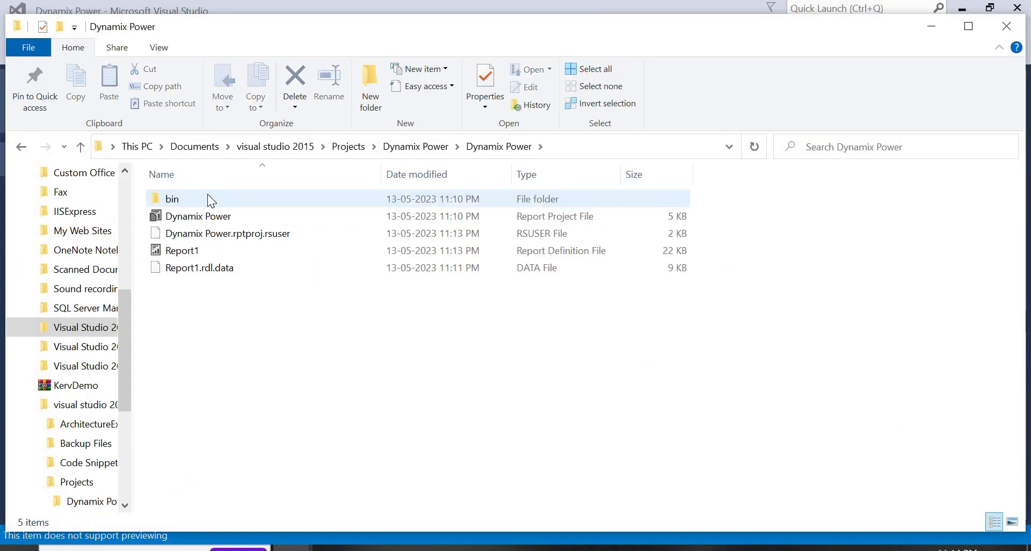
{"action": "double_click", "coordinate": [207, 194]}
{"action": "double_click", "coordinate": [207, 194]}
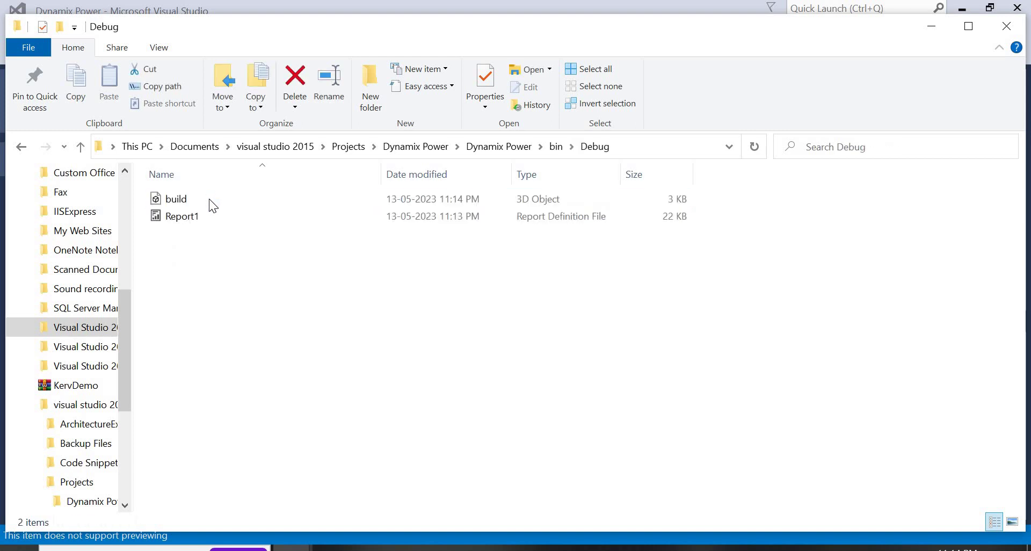
{"action": "left_click", "coordinate": [322, 219]}
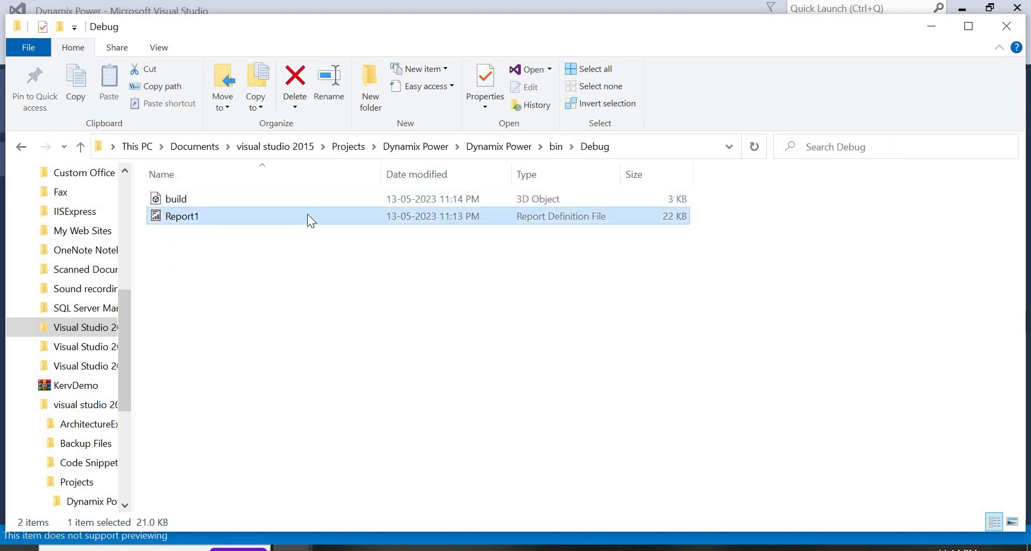
{"action": "left_click", "coordinate": [640, 144]}
{"action": "key", "text": "ctrl+c"}
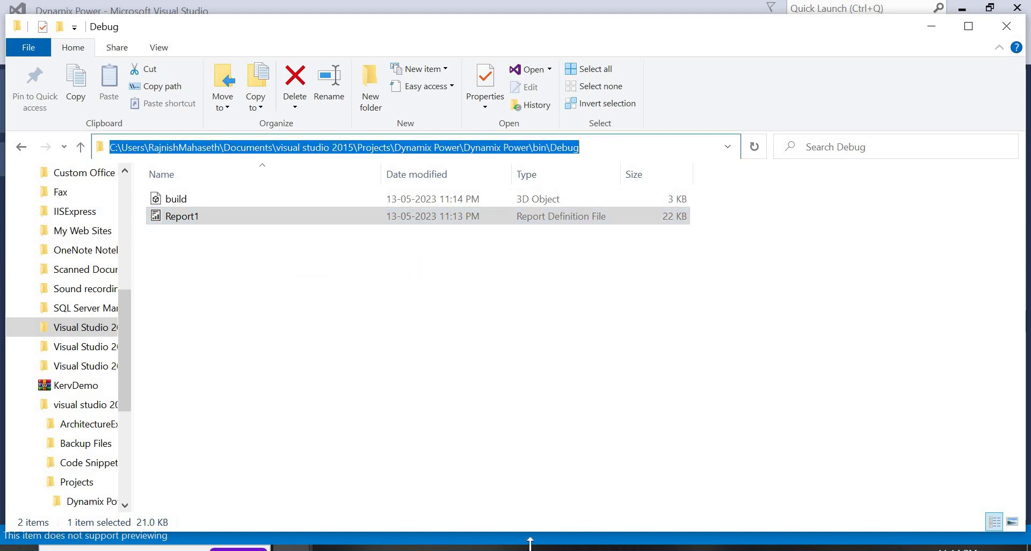
Step: Switch to Dynamics 365 in the browser, dismiss the table search pane and open the Reports list under Tools
{"action": "left_click", "coordinate": [454, 548]}
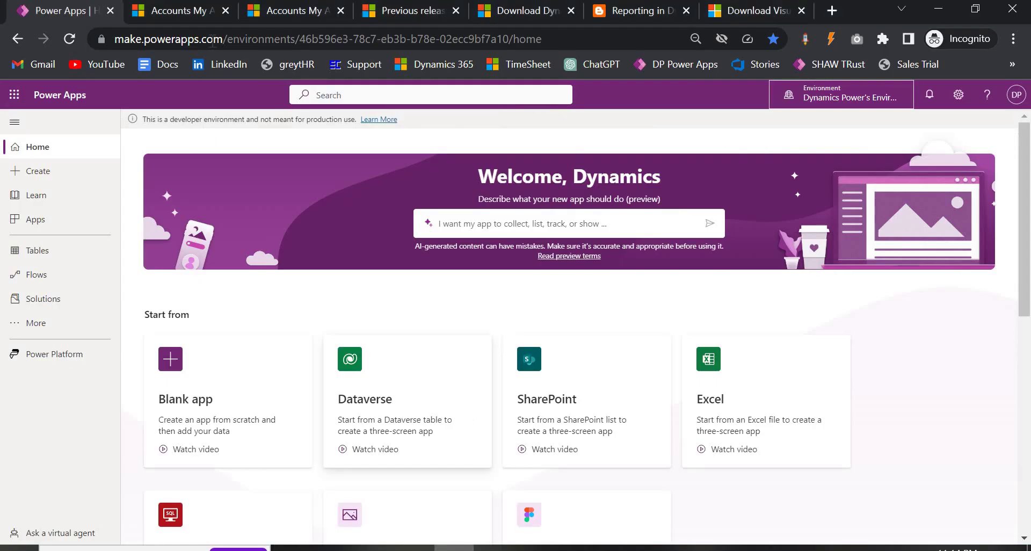
{"action": "left_click", "coordinate": [186, 9]}
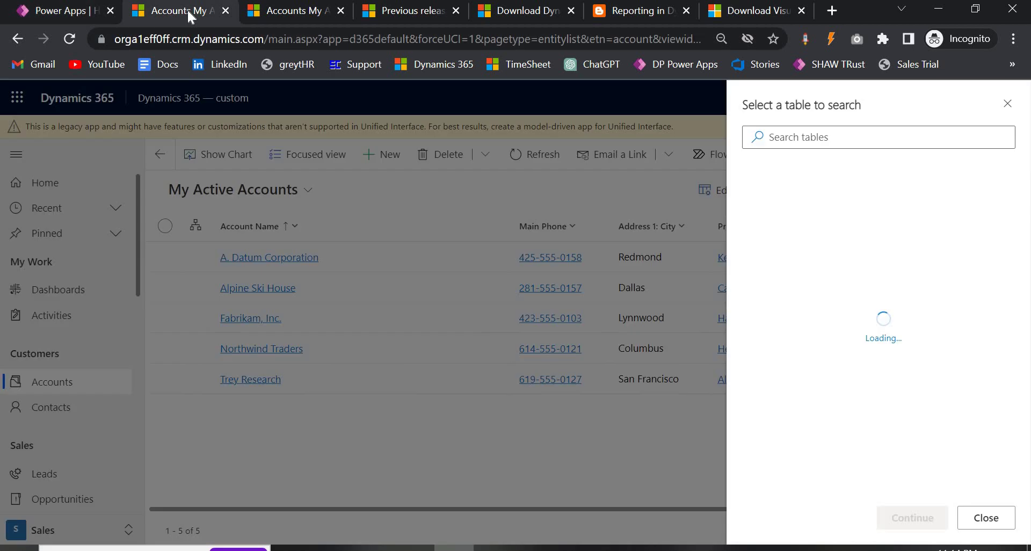
{"action": "left_click", "coordinate": [1007, 103]}
{"action": "scroll", "coordinate": [75, 454], "scroll_direction": "down", "scroll_amount": 5}
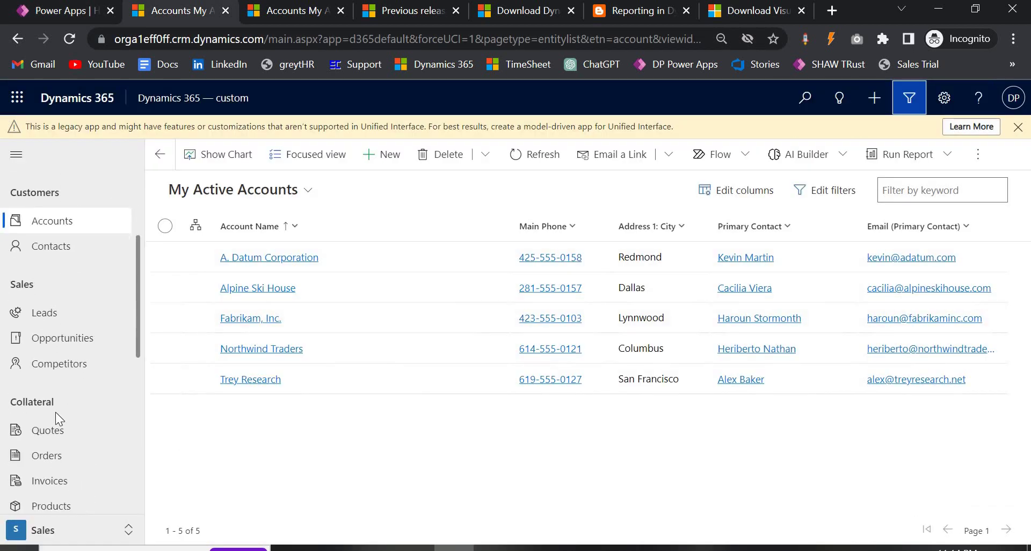
{"action": "scroll", "coordinate": [41, 326], "scroll_direction": "down", "scroll_amount": 6}
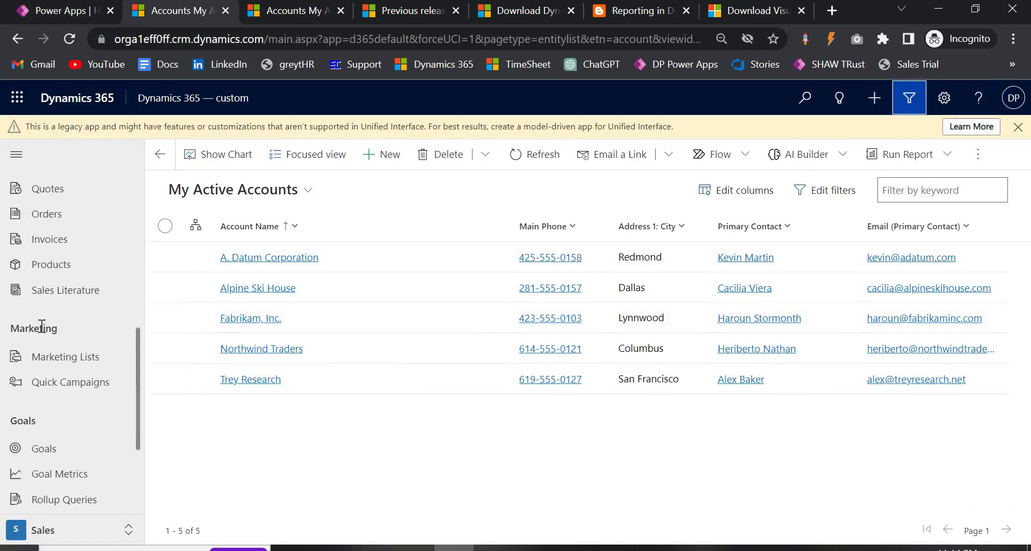
{"action": "left_click", "coordinate": [58, 414]}
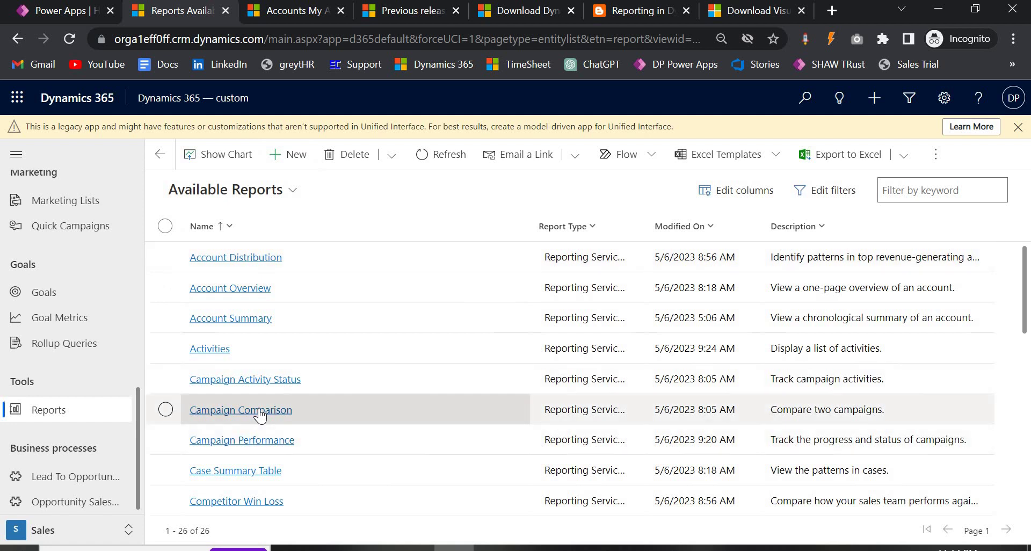
{"action": "left_click", "coordinate": [290, 154]}
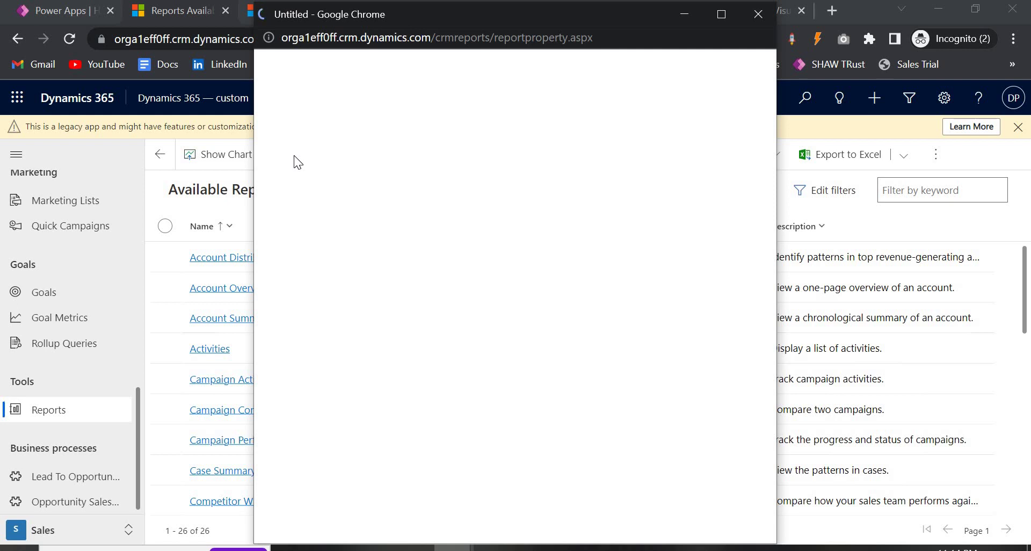
{"action": "key", "text": "XF86MonBrightnessUp"}
{"action": "left_click", "coordinate": [684, 18]}
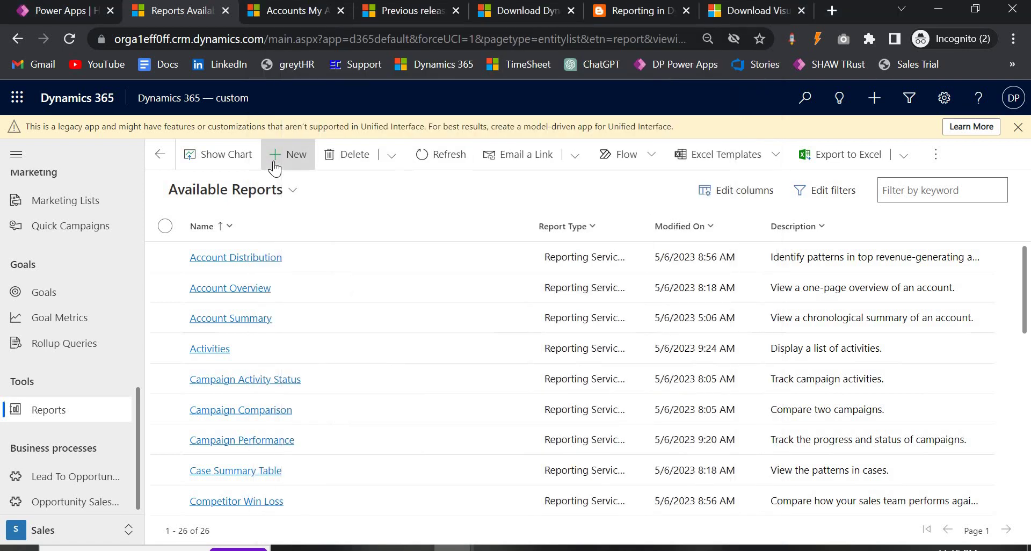
Step: Create a new report from the Available Reports list and set its Report Type to Existing File
{"action": "left_click", "coordinate": [272, 160]}
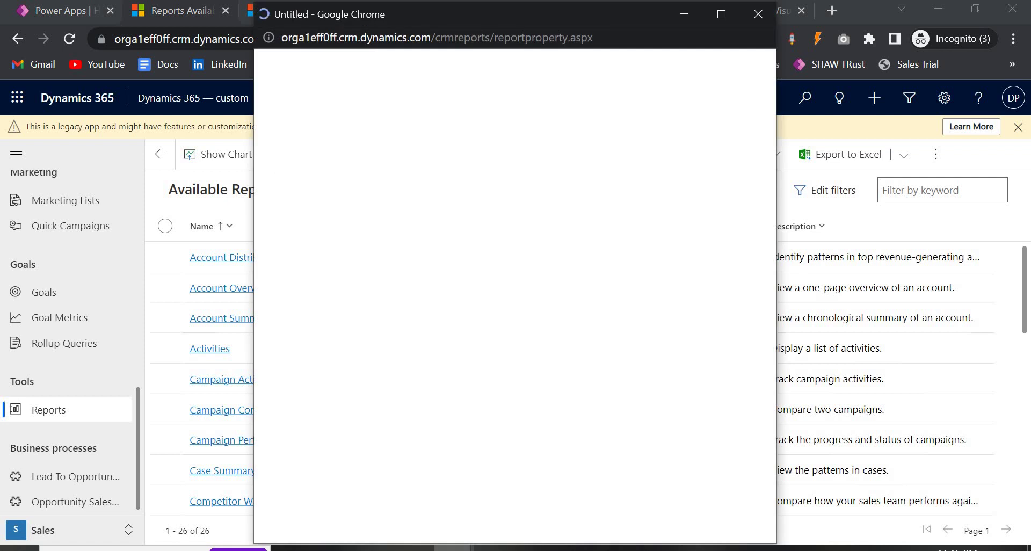
{"action": "left_click", "coordinate": [479, 544]}
{"action": "left_click", "coordinate": [412, 179]}
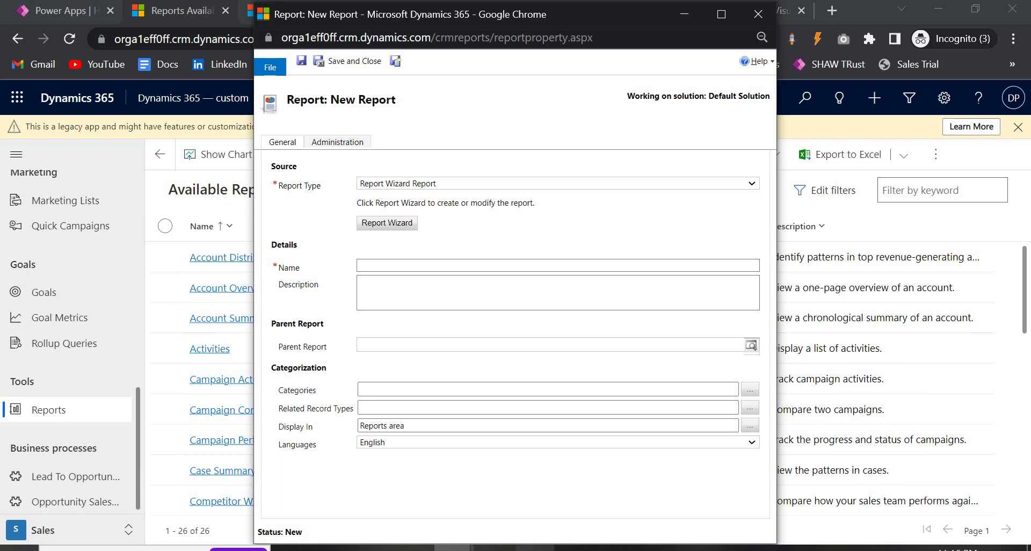
{"action": "mouse_move", "coordinate": [534, 549]}
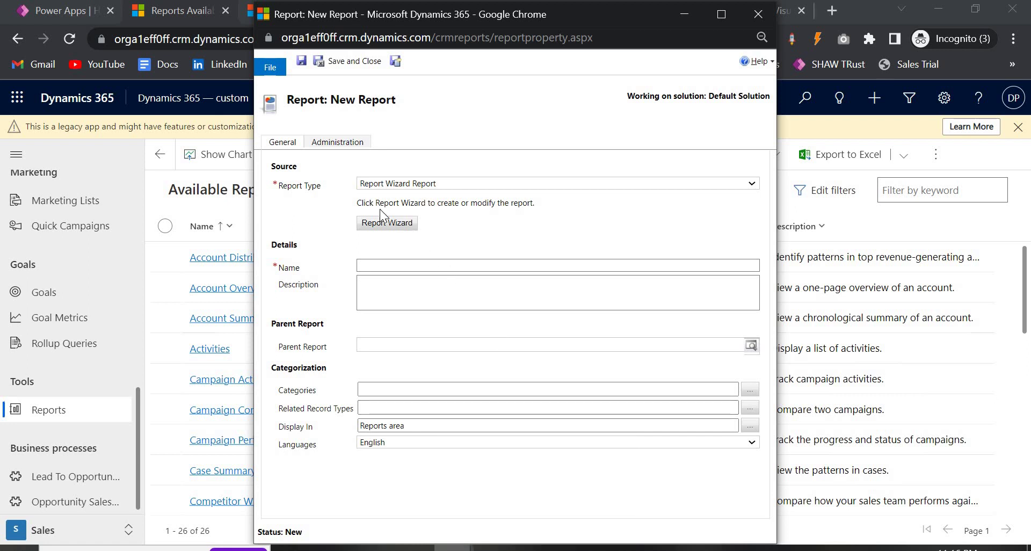
{"action": "left_click", "coordinate": [405, 187]}
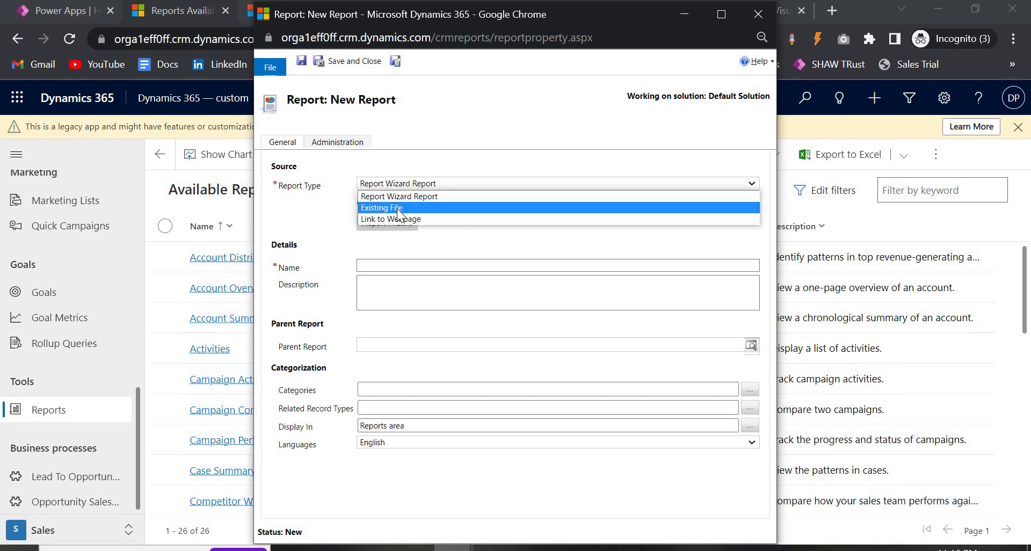
{"action": "left_click", "coordinate": [398, 209]}
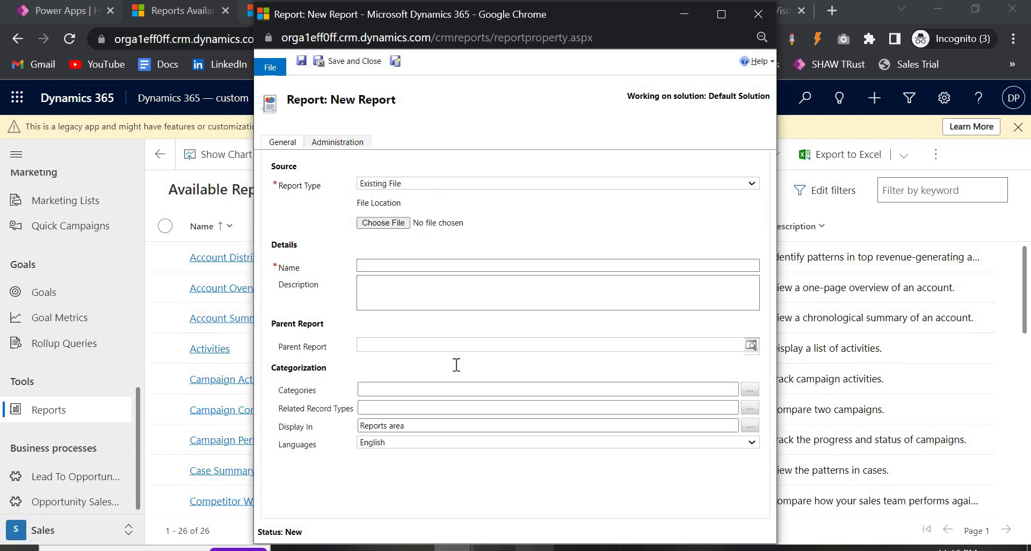
Step: Choose Report1 from the Dynamix Power\bin\Debug folder, using the copied path, as the new report's source file
{"action": "left_click", "coordinate": [385, 224]}
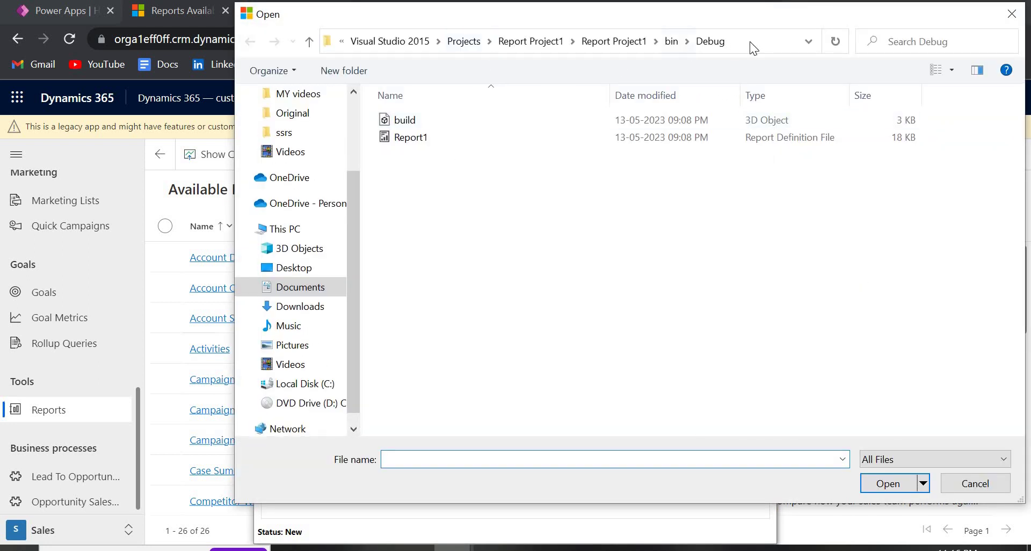
{"action": "left_click", "coordinate": [749, 41]}
{"action": "key", "text": "ctrl+v"}
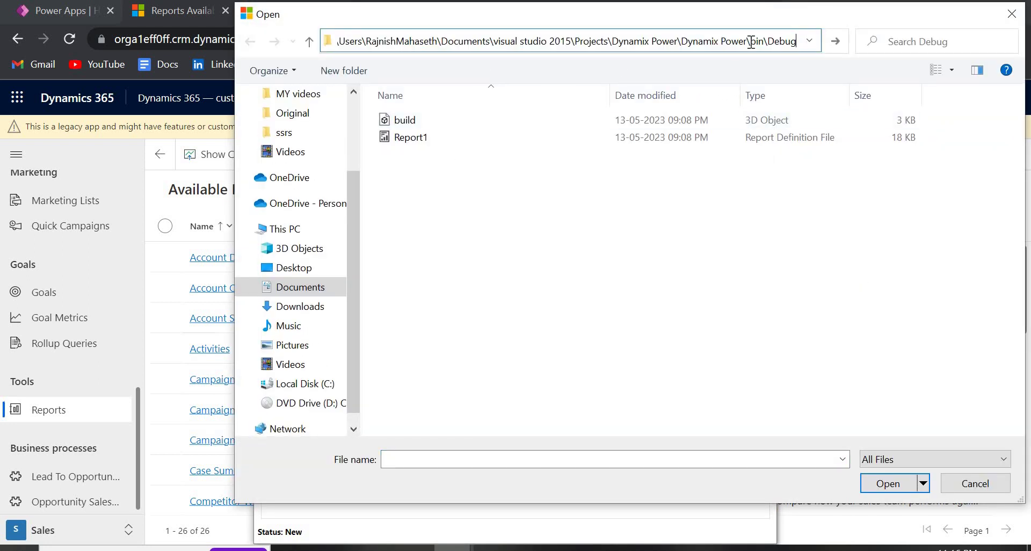
{"action": "key", "text": "Return"}
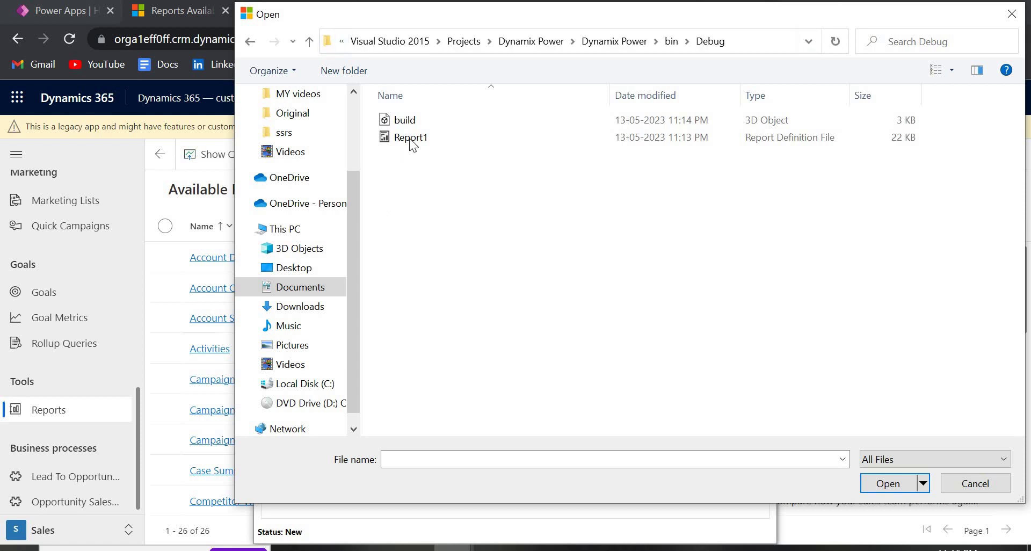
{"action": "left_click", "coordinate": [411, 138]}
{"action": "left_click", "coordinate": [899, 487]}
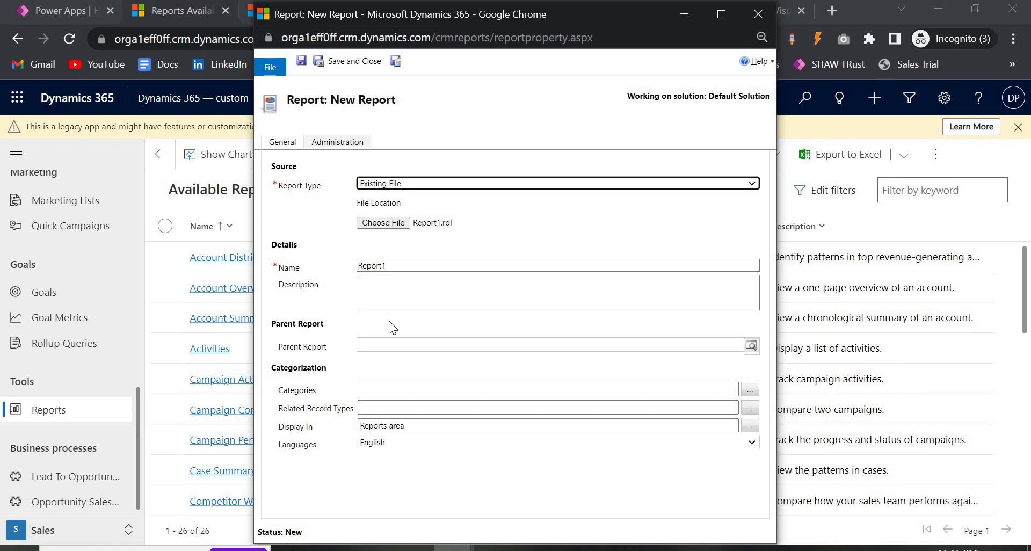
Step: Set the report's Categories to Administrative Reports and its Related Record Types to Accounts
{"action": "left_click", "coordinate": [750, 389]}
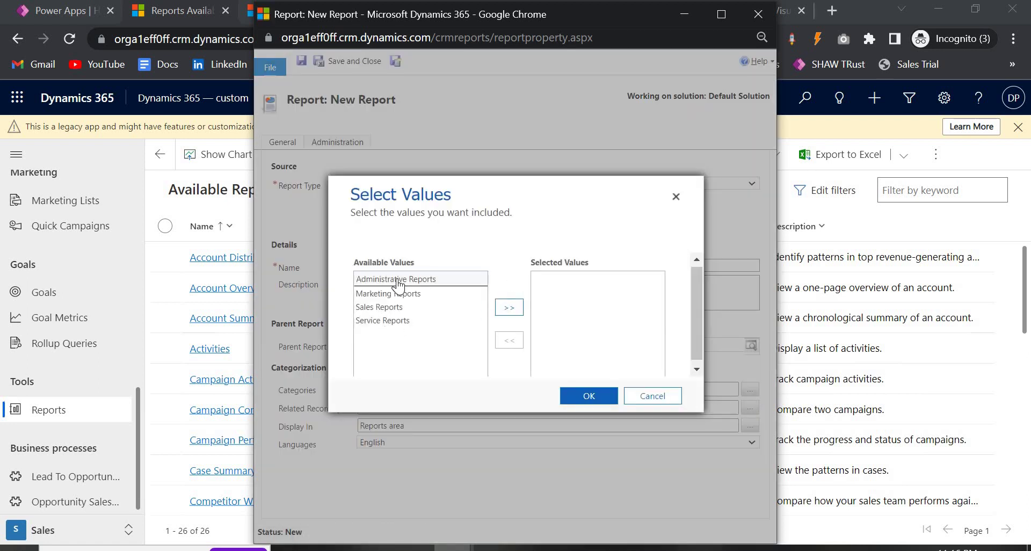
{"action": "left_click", "coordinate": [507, 308]}
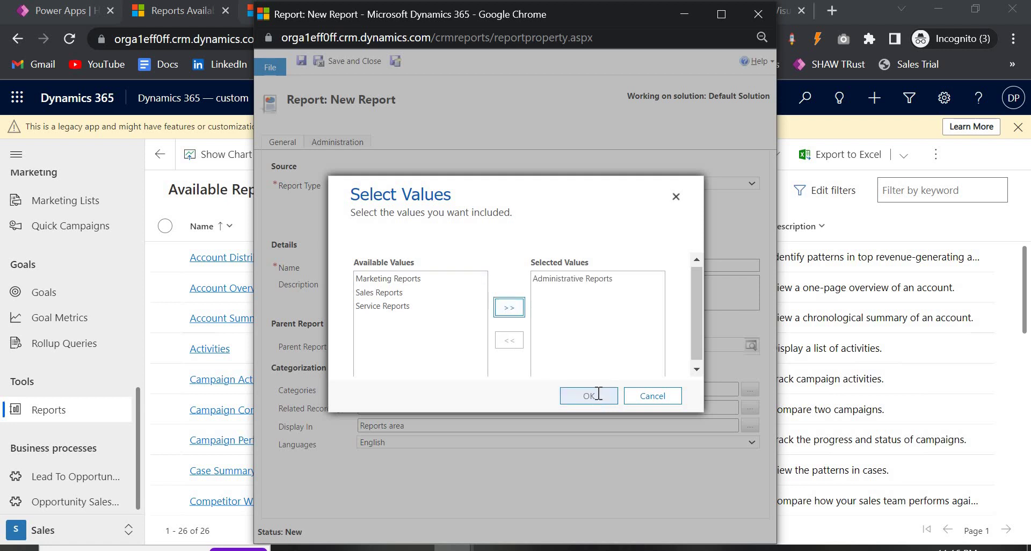
{"action": "left_click", "coordinate": [591, 395]}
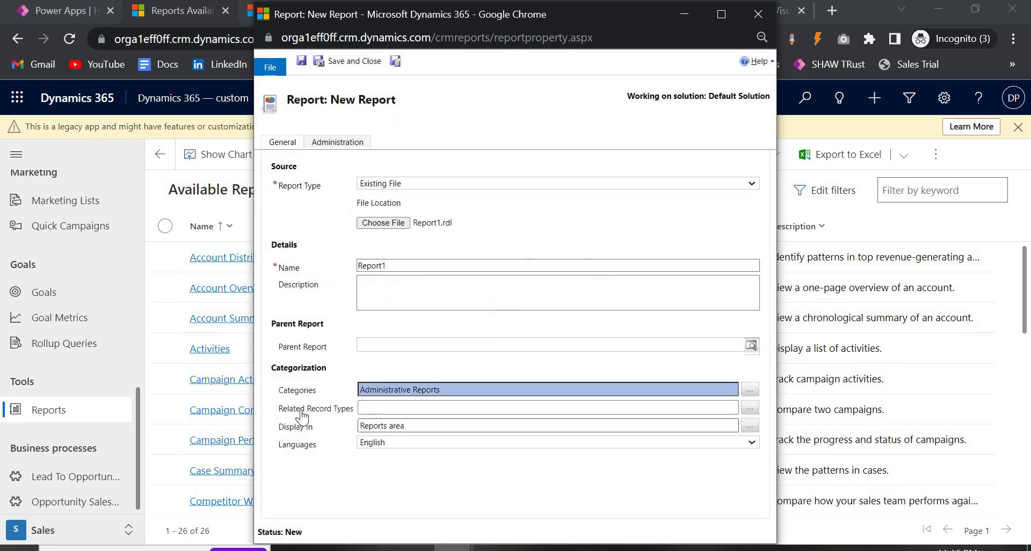
{"action": "left_click", "coordinate": [751, 408]}
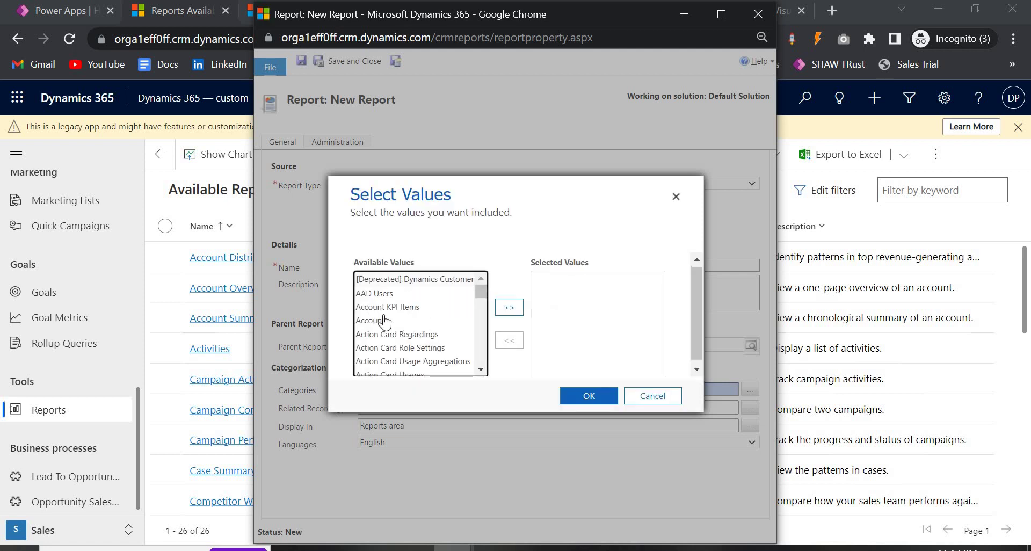
{"action": "left_click", "coordinate": [383, 322]}
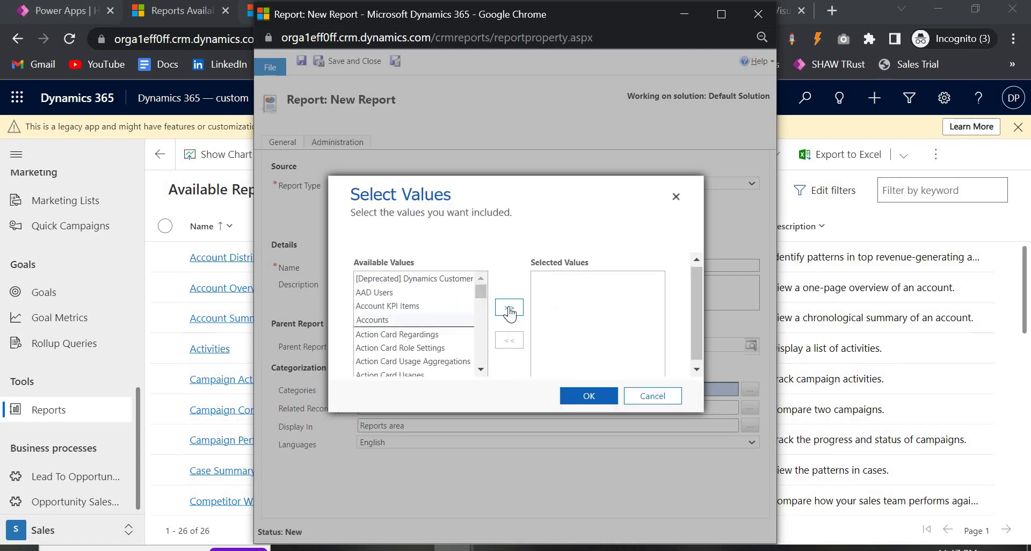
{"action": "left_click", "coordinate": [509, 308]}
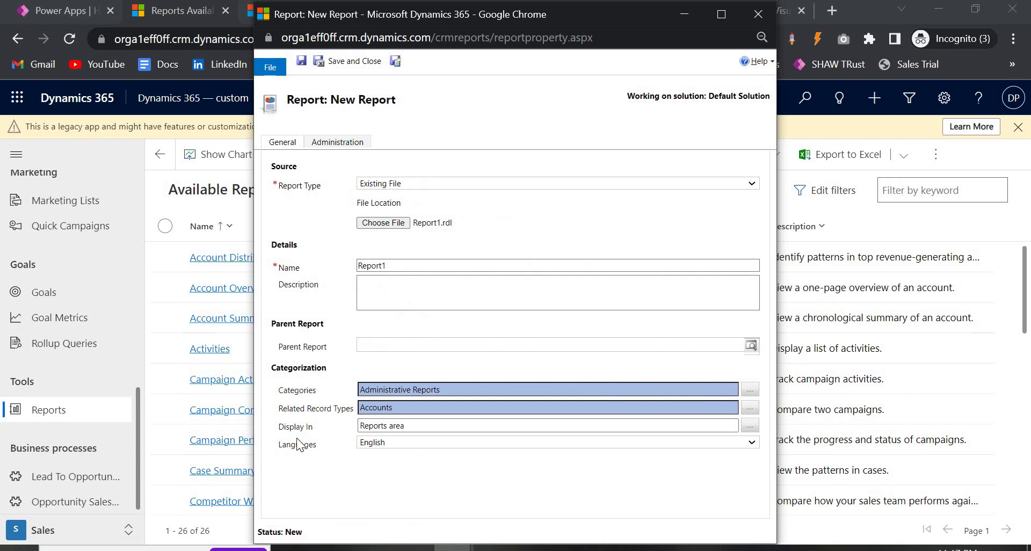
Step: Add Forms for related record types and Lists for related record types to the report's Display In values
{"action": "left_click", "coordinate": [750, 425]}
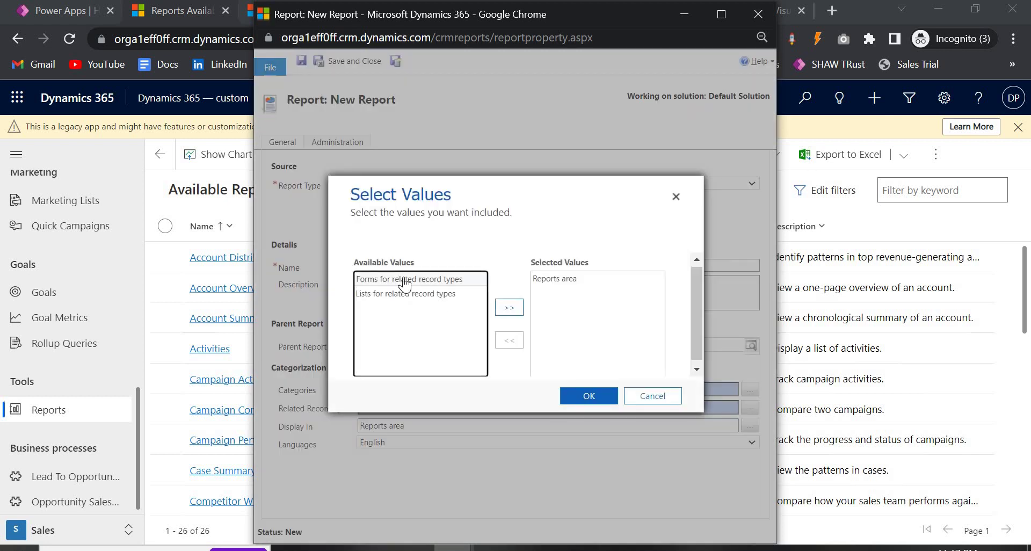
{"action": "left_click", "coordinate": [404, 280]}
{"action": "left_click", "coordinate": [509, 307]}
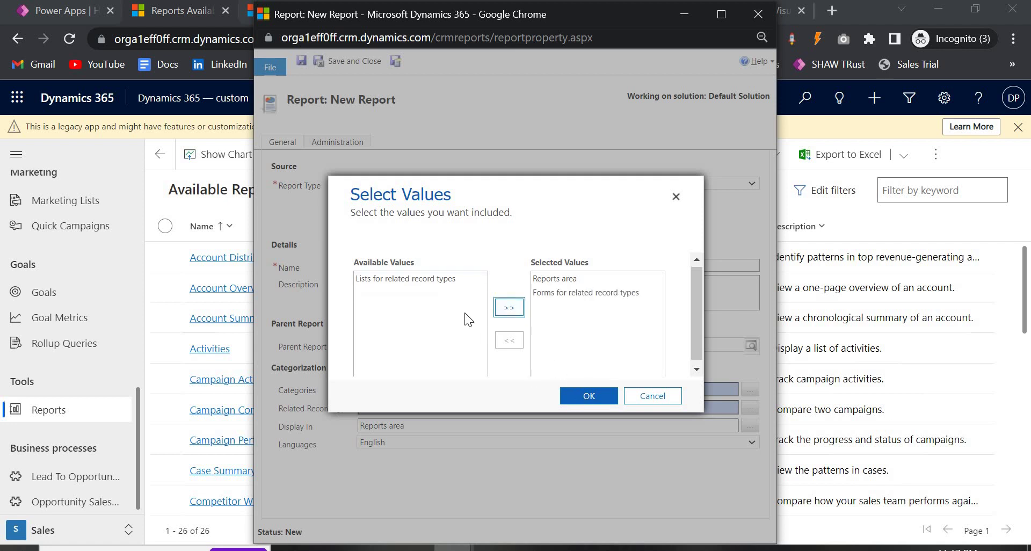
{"action": "left_click", "coordinate": [432, 282]}
{"action": "left_click", "coordinate": [509, 307]}
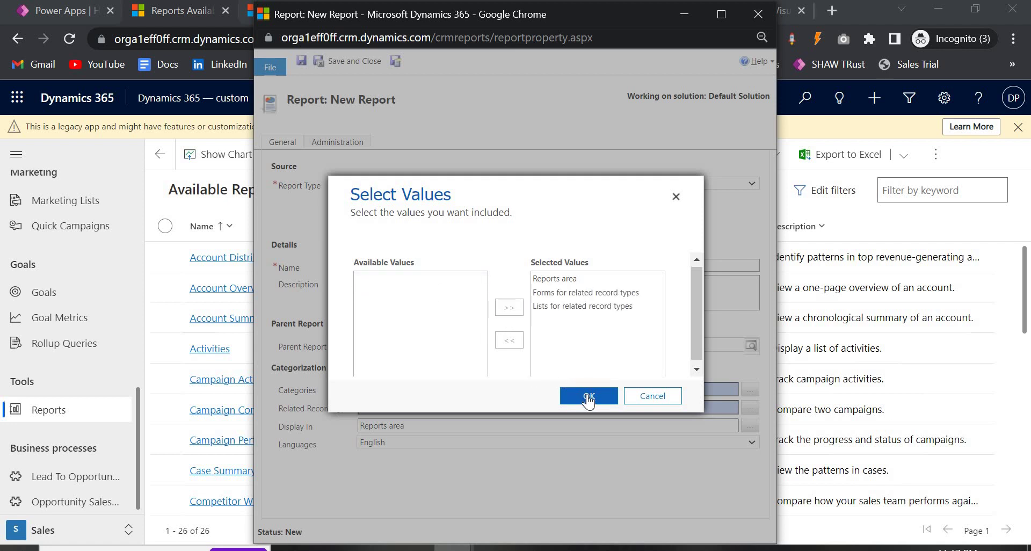
{"action": "left_click", "coordinate": [589, 396]}
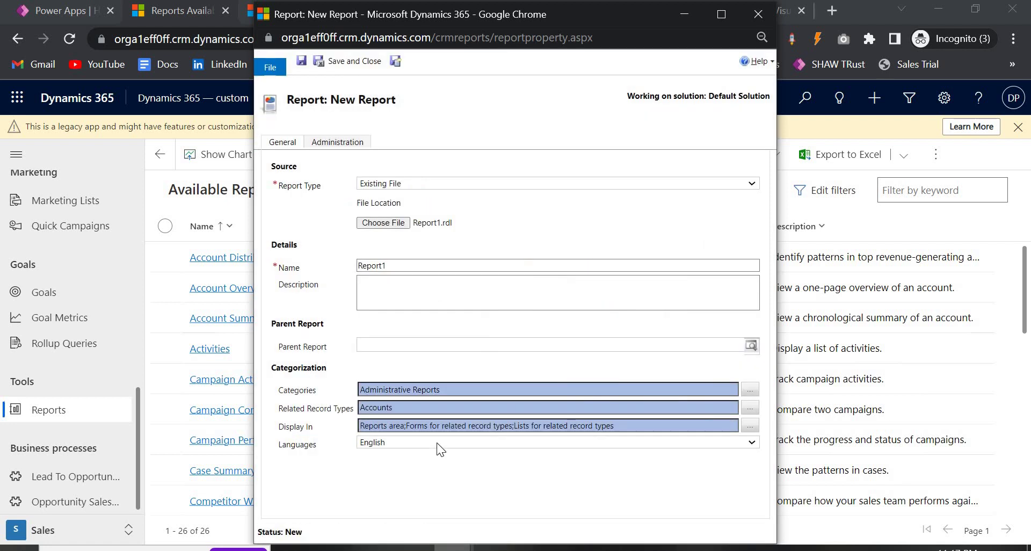
Step: Save the new report and run it, minimizing the report windows when finished
{"action": "left_click", "coordinate": [302, 59]}
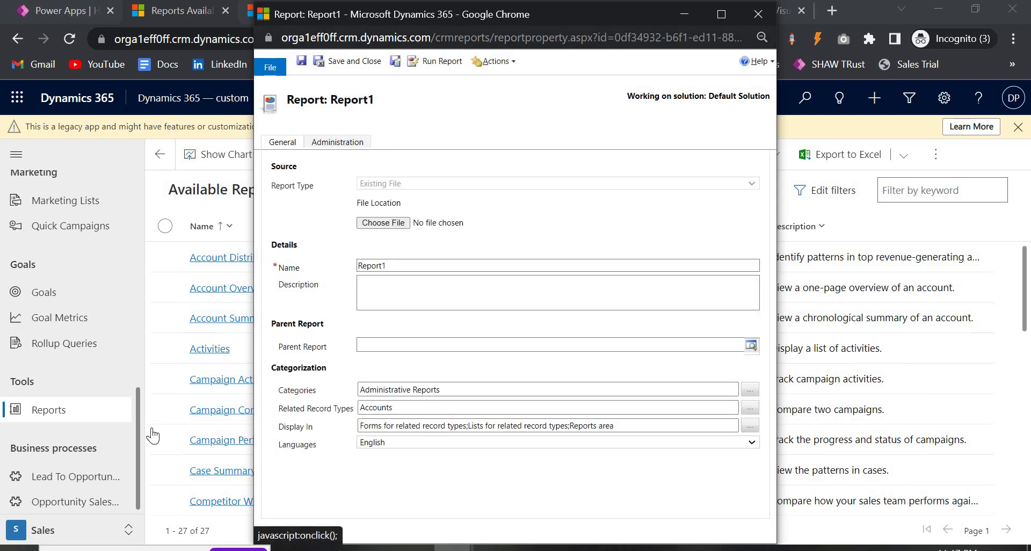
{"action": "scroll", "coordinate": [204, 320], "scroll_direction": "down", "scroll_amount": 5}
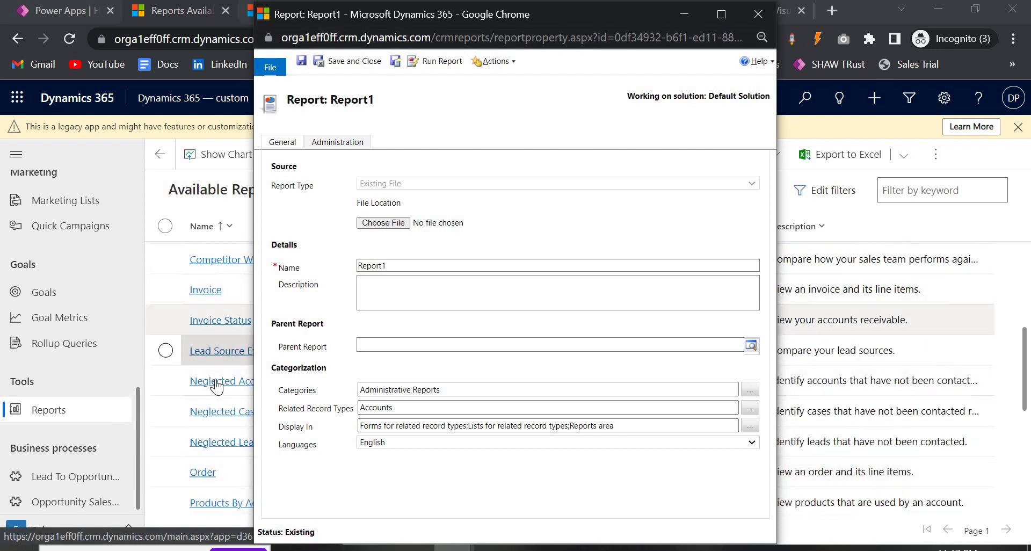
{"action": "scroll", "coordinate": [217, 385], "scroll_direction": "up", "scroll_amount": 5}
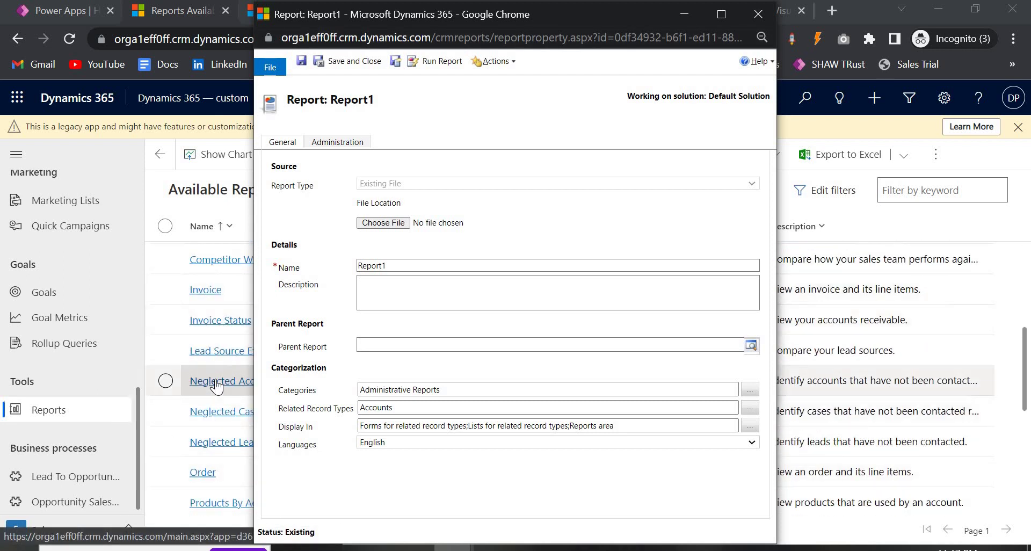
{"action": "left_click", "coordinate": [427, 62]}
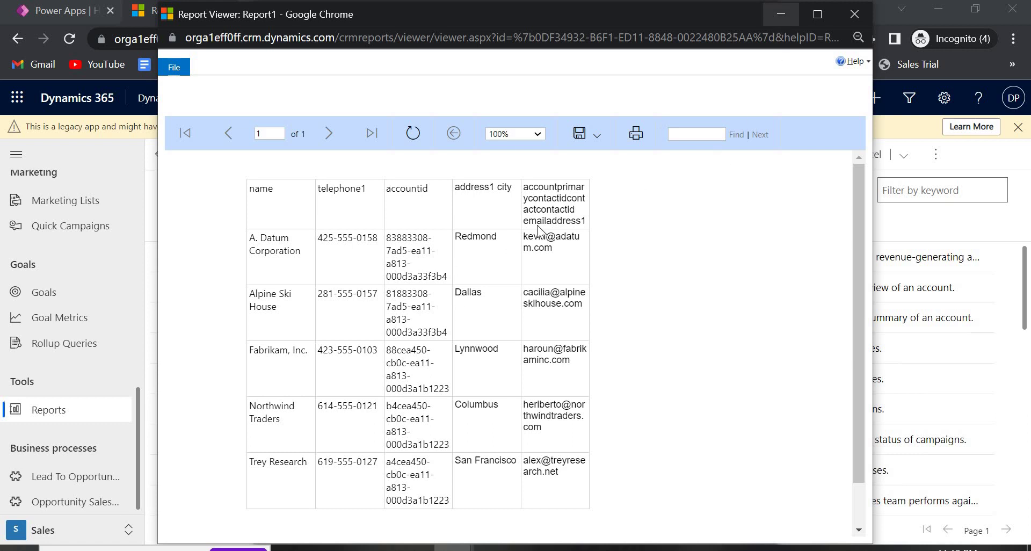
{"action": "left_click", "coordinate": [780, 15]}
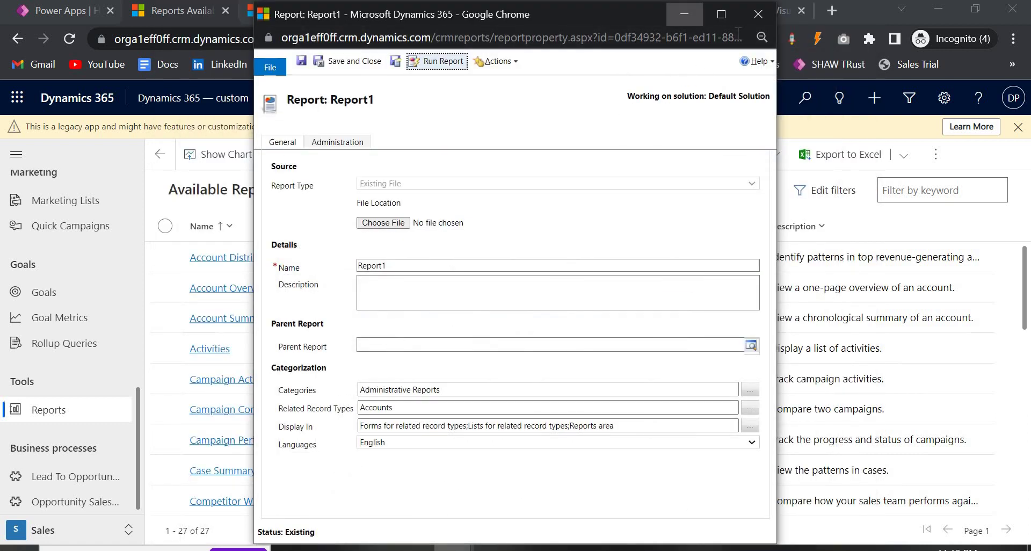
{"action": "left_click", "coordinate": [686, 16]}
{"action": "left_click", "coordinate": [756, 16]}
Step: Review the "Reporting in Dynamics 365 | Power Platform" blog post, from its introduction through the Report Wizard steps
{"action": "left_click", "coordinate": [642, 13]}
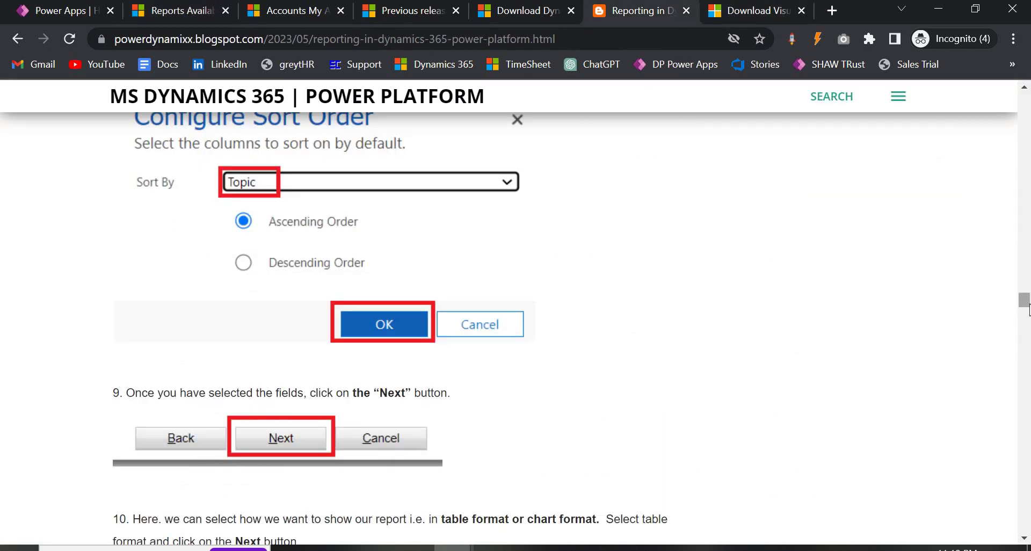
{"action": "scroll", "coordinate": [556, 269], "scroll_direction": "up", "scroll_amount": 15}
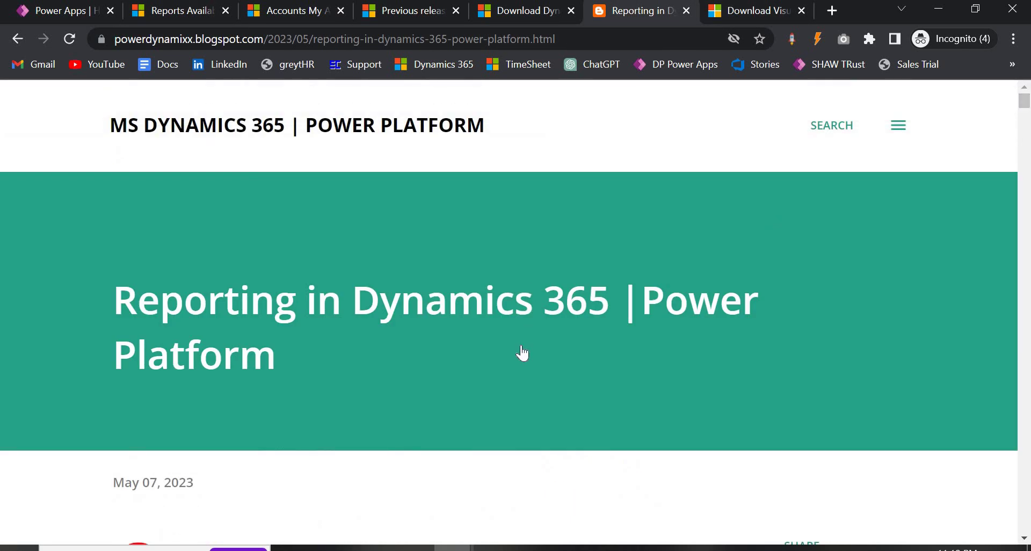
{"action": "scroll", "coordinate": [527, 365], "scroll_direction": "down", "scroll_amount": 15}
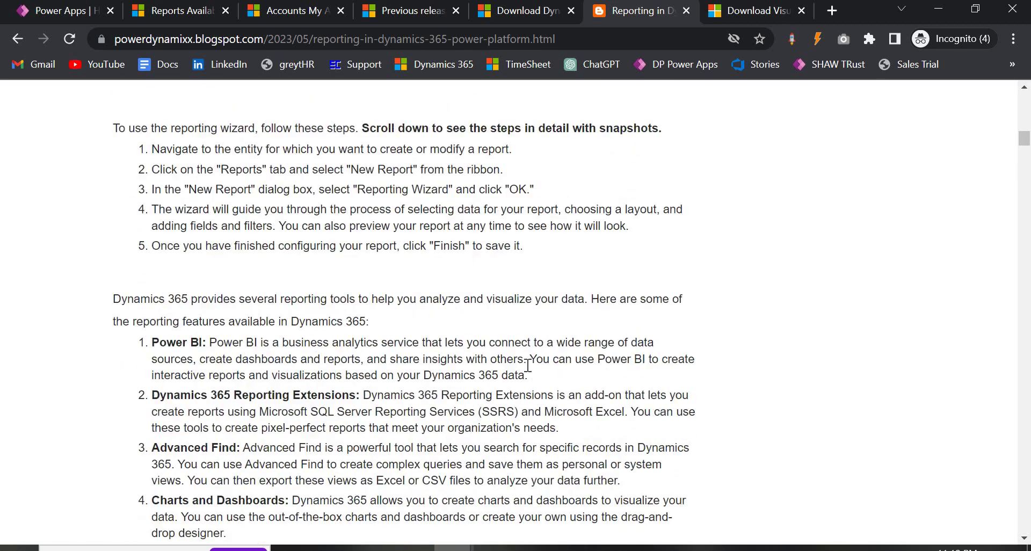
{"action": "scroll", "coordinate": [528, 365], "scroll_direction": "up", "scroll_amount": 5}
{"action": "scroll", "coordinate": [395, 384], "scroll_direction": "up", "scroll_amount": 6}
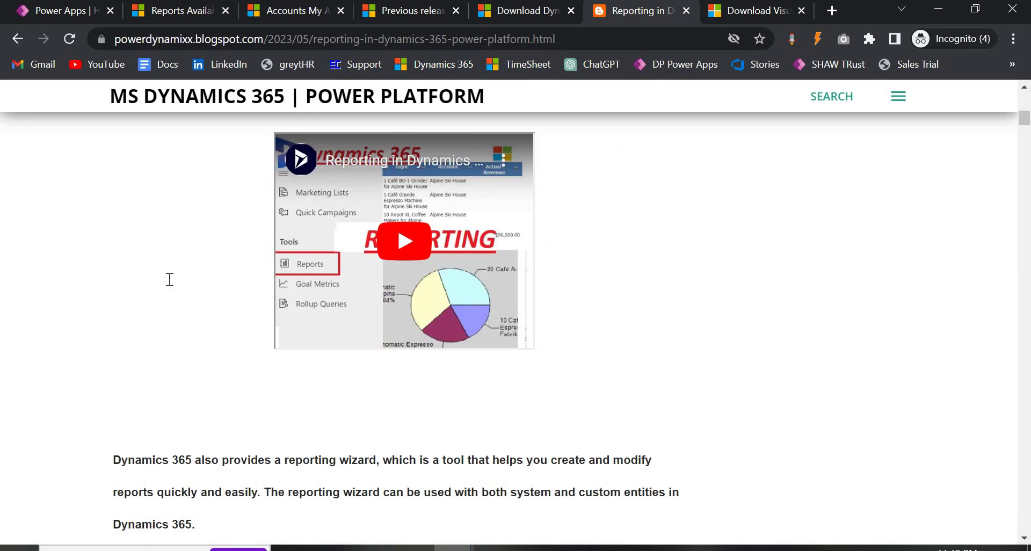
{"action": "scroll", "coordinate": [168, 279], "scroll_direction": "down", "scroll_amount": 4}
{"action": "scroll", "coordinate": [195, 333], "scroll_direction": "down", "scroll_amount": 12}
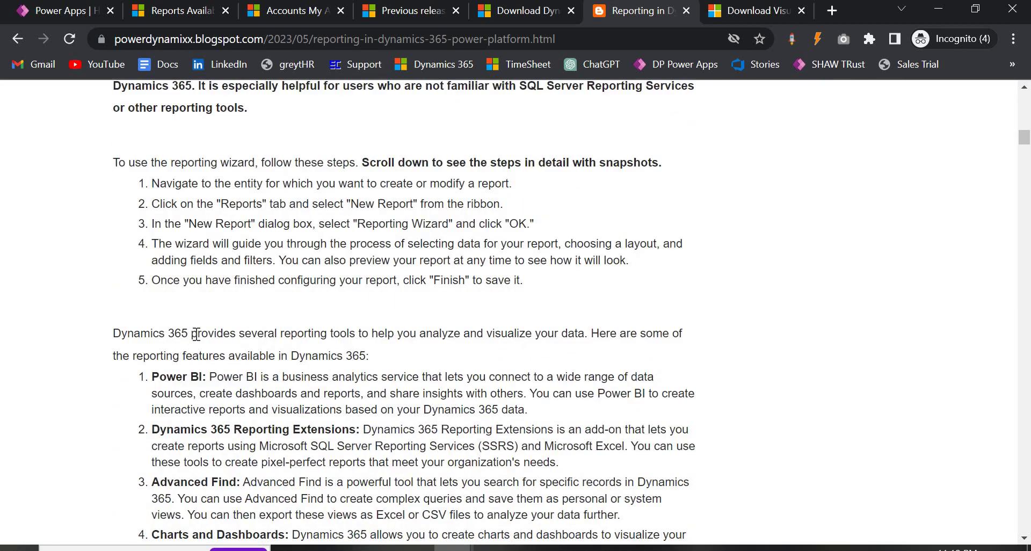
{"action": "scroll", "coordinate": [248, 310], "scroll_direction": "down", "scroll_amount": 12}
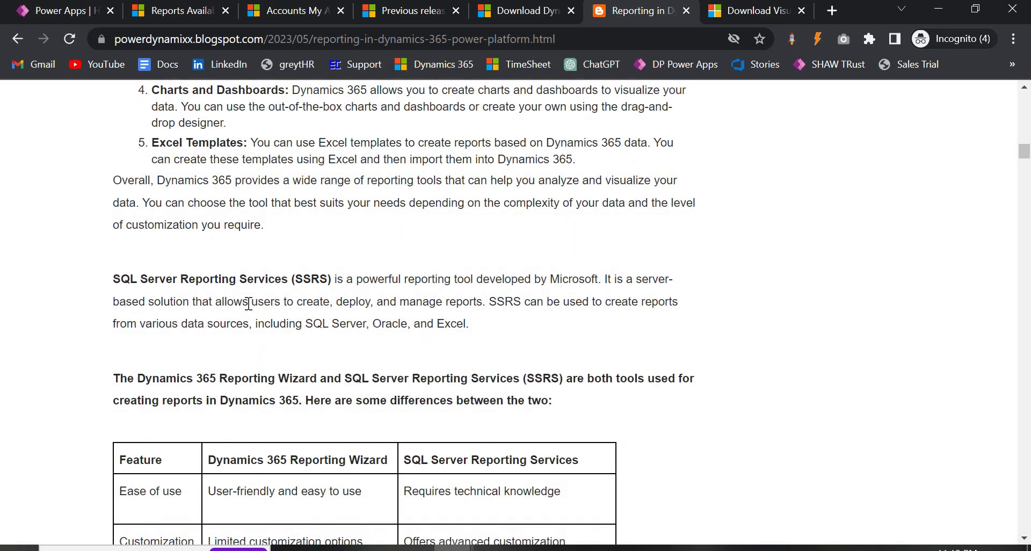
{"action": "scroll", "coordinate": [190, 340], "scroll_direction": "down", "scroll_amount": 4}
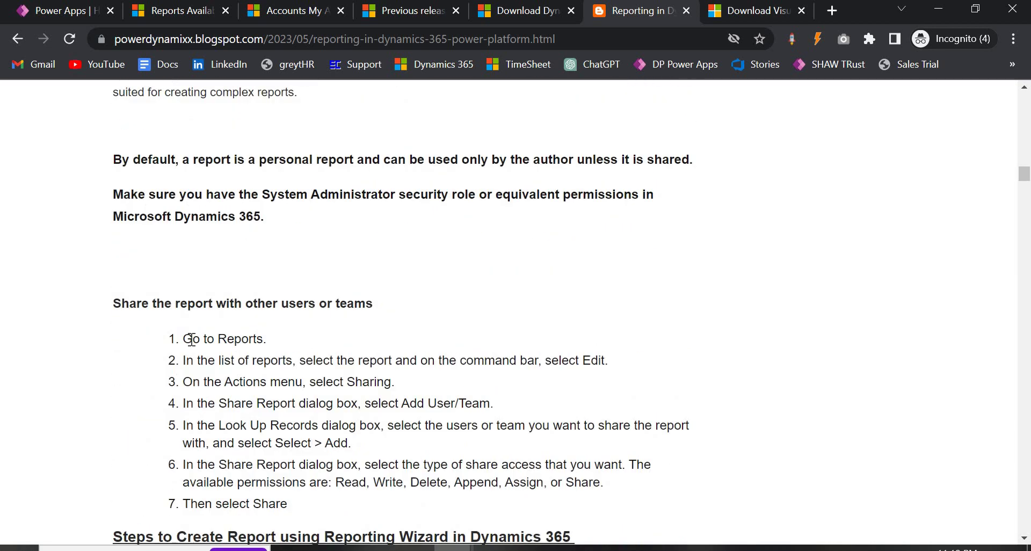
{"action": "scroll", "coordinate": [202, 352], "scroll_direction": "down", "scroll_amount": 20}
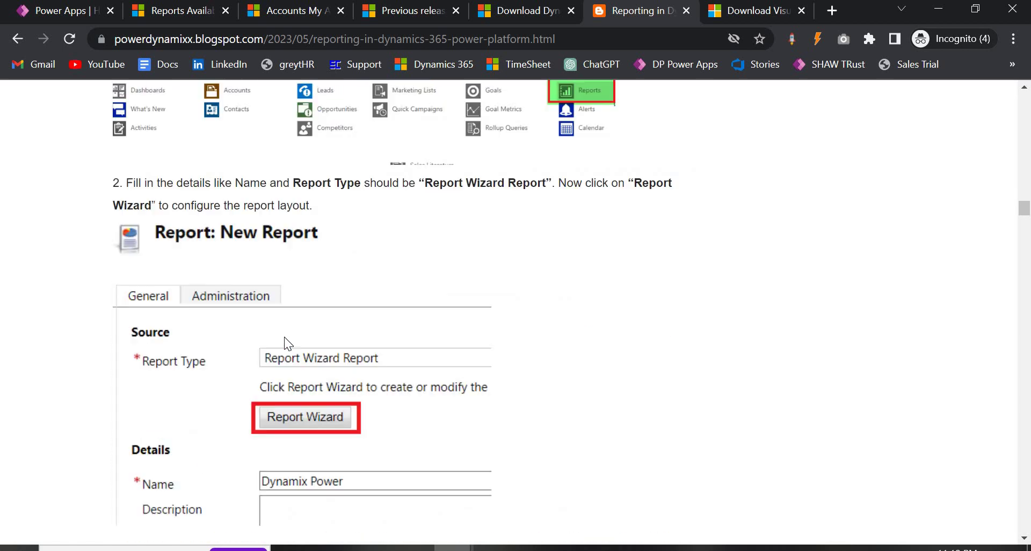
{"action": "scroll", "coordinate": [289, 348], "scroll_direction": "down", "scroll_amount": 20}
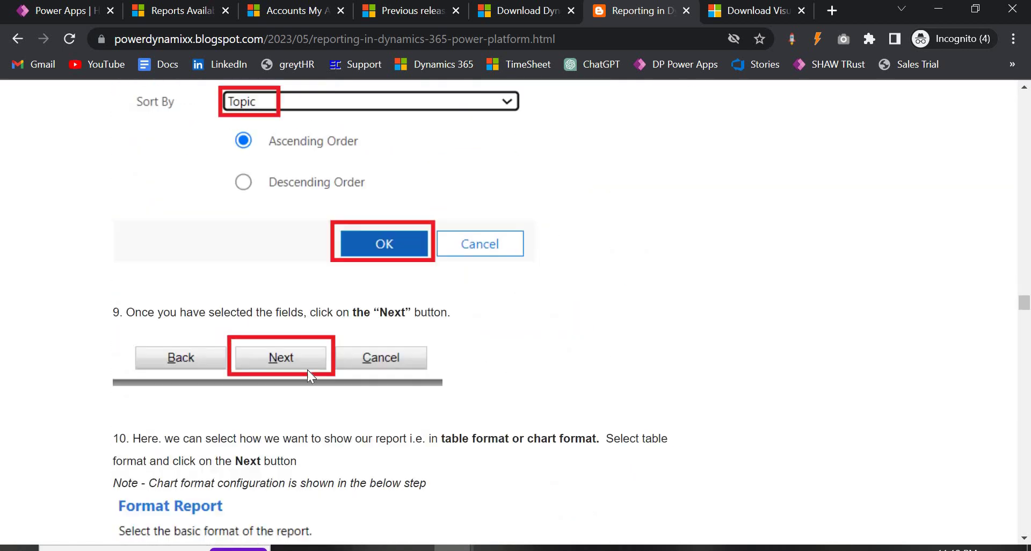
{"action": "scroll", "coordinate": [307, 375], "scroll_direction": "down", "scroll_amount": 8}
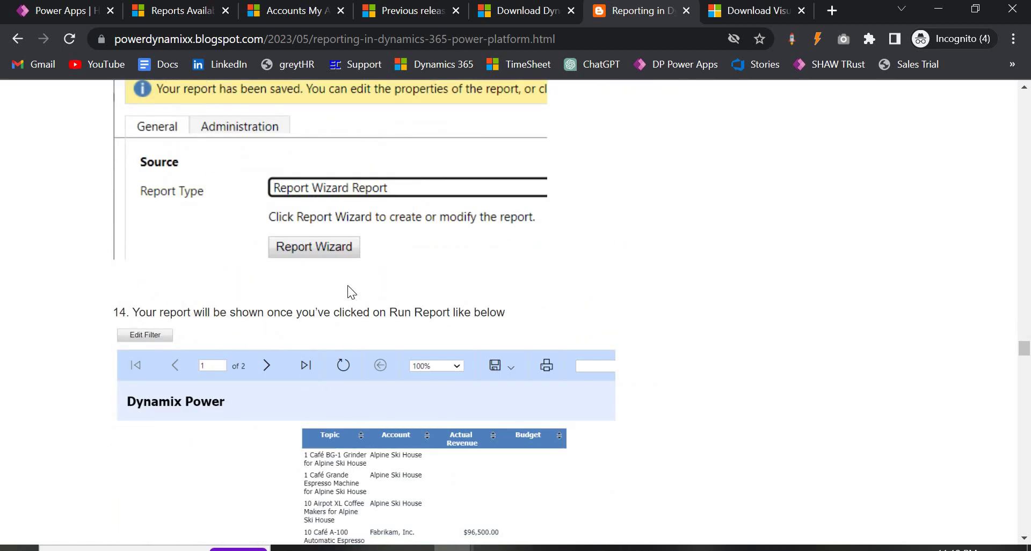